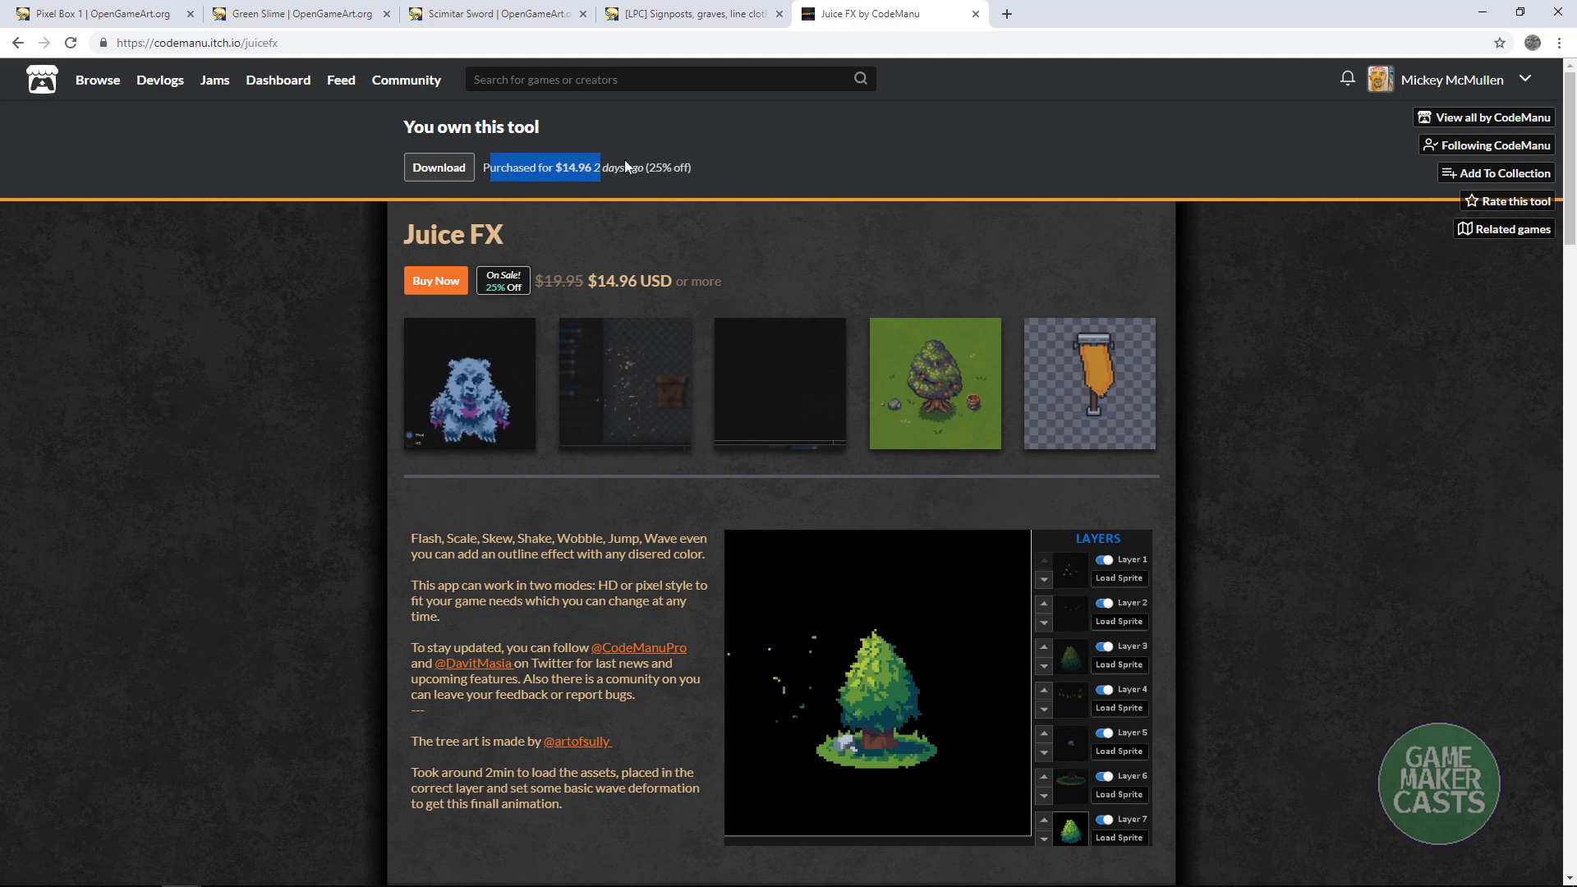
Step: Examine the purchase details and sale price on the Juice FX store page
click(635, 172)
drag(649, 171, 676, 168)
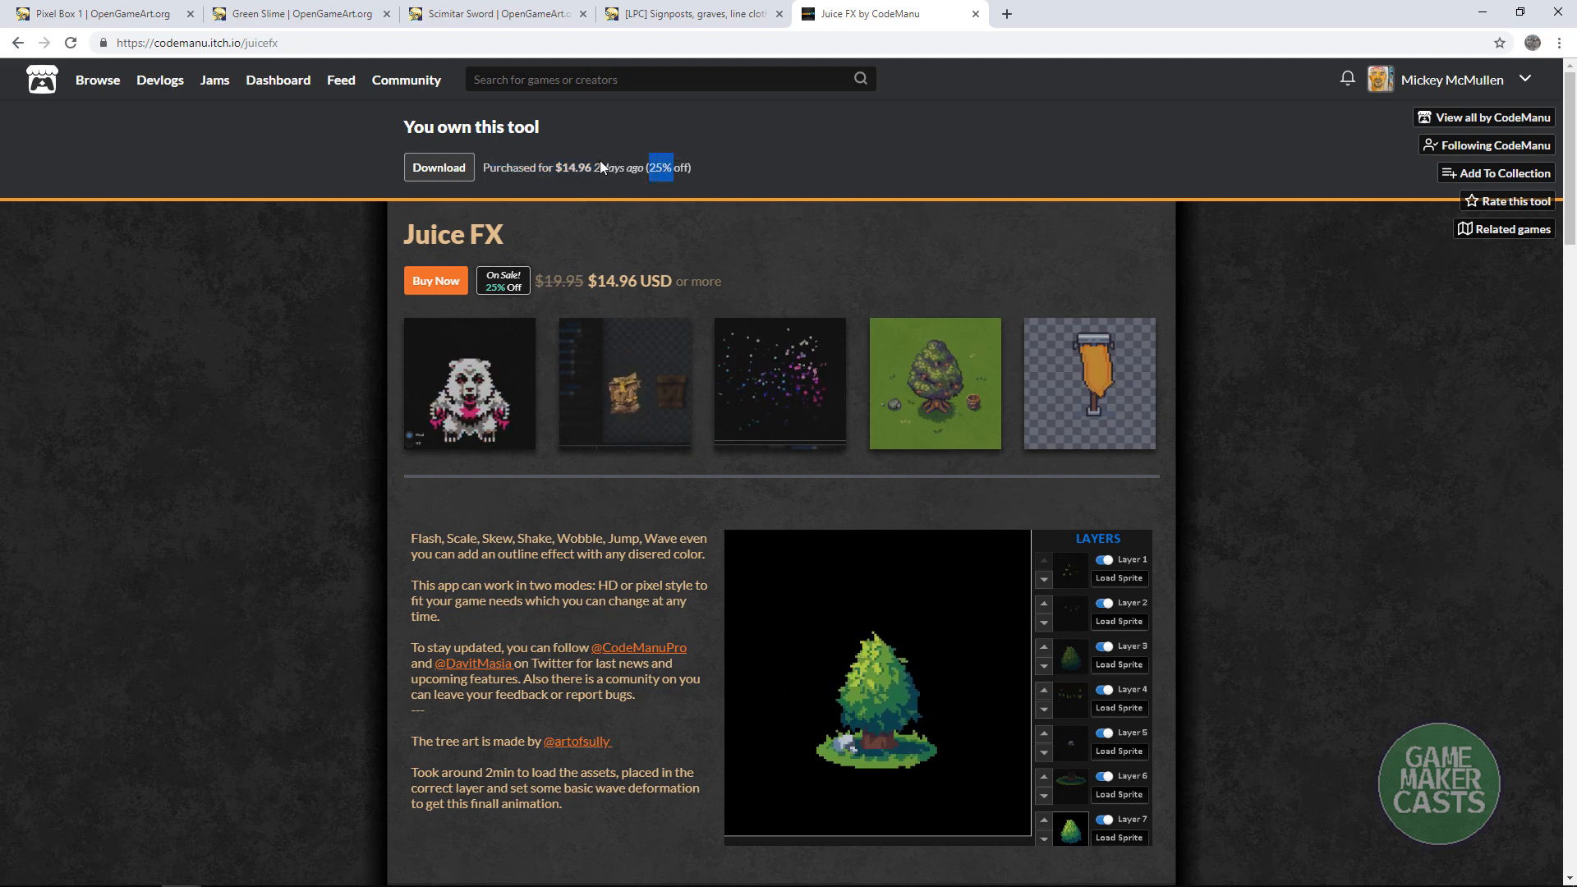
click(564, 169)
scroll(328, 555, down, 1)
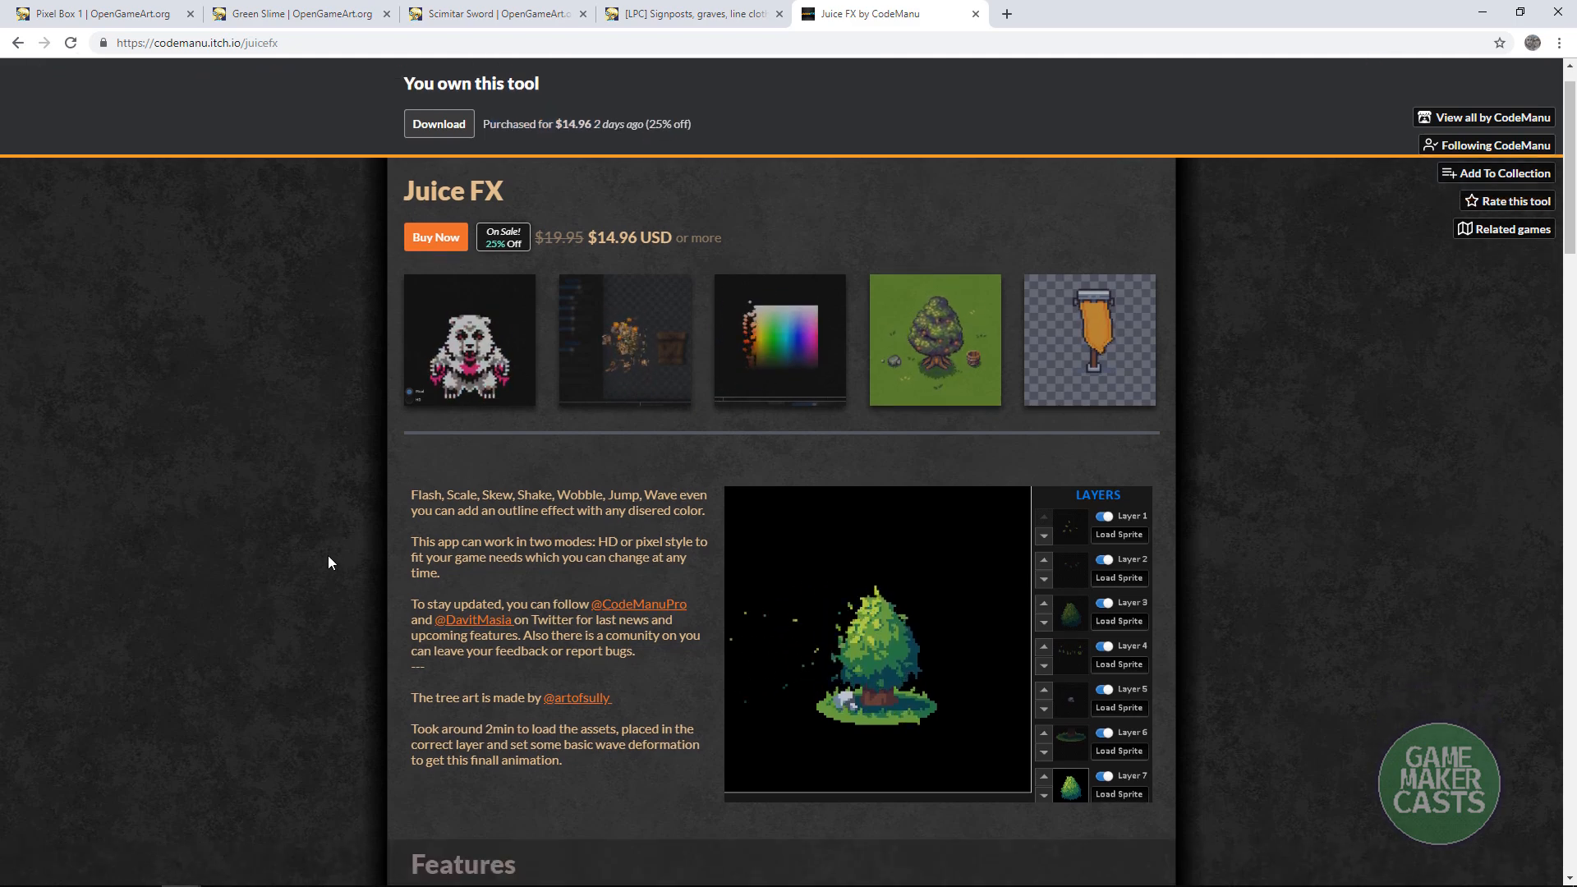
scroll(500, 288, up, 1)
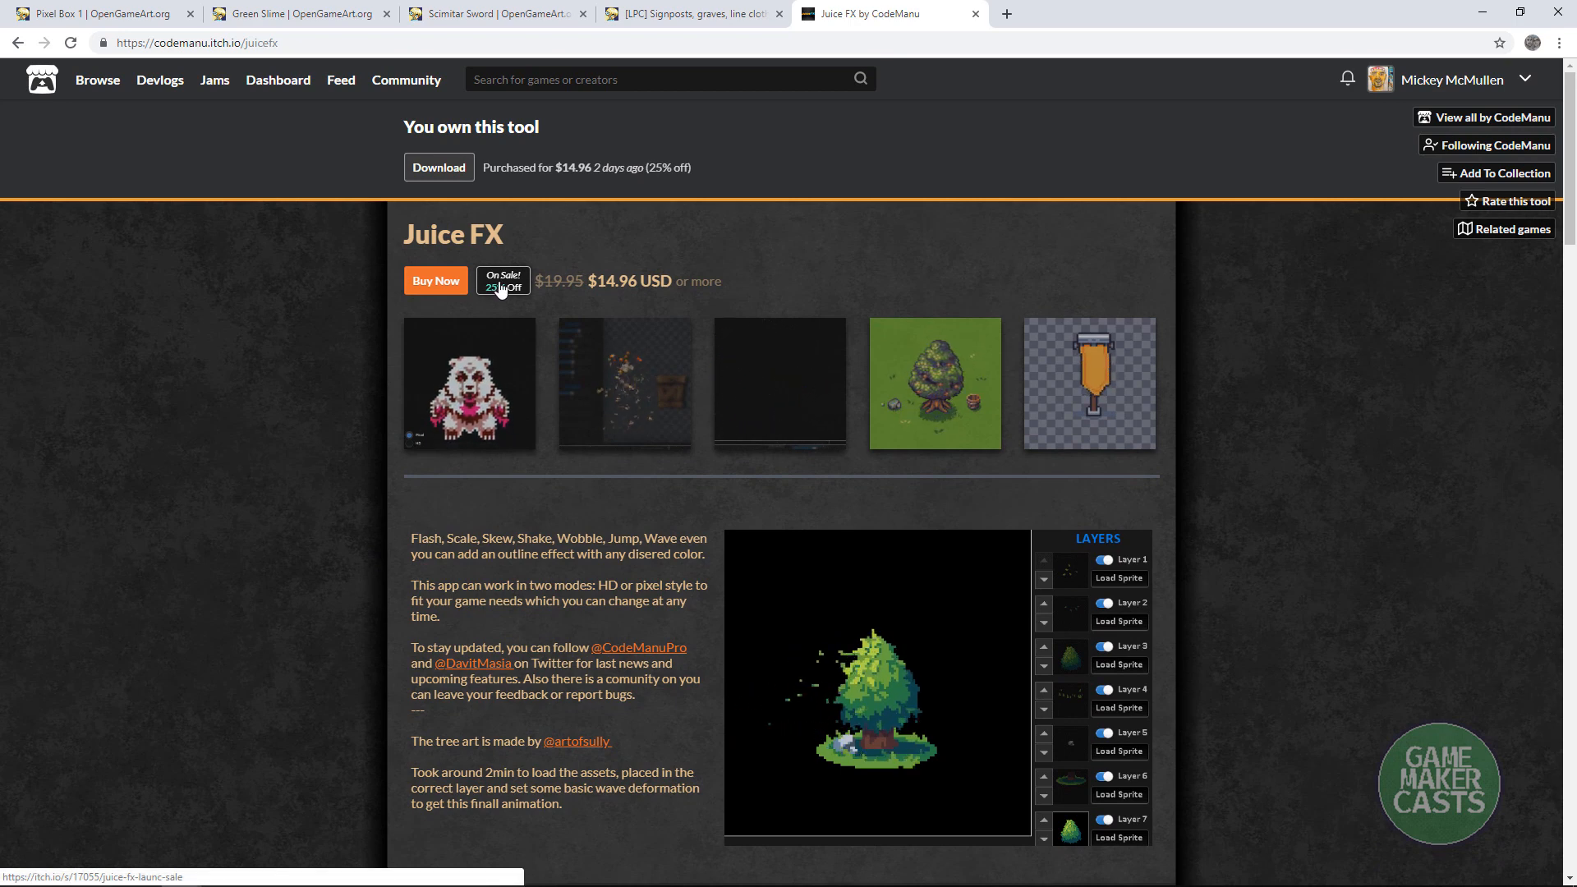
drag(724, 283, 534, 283)
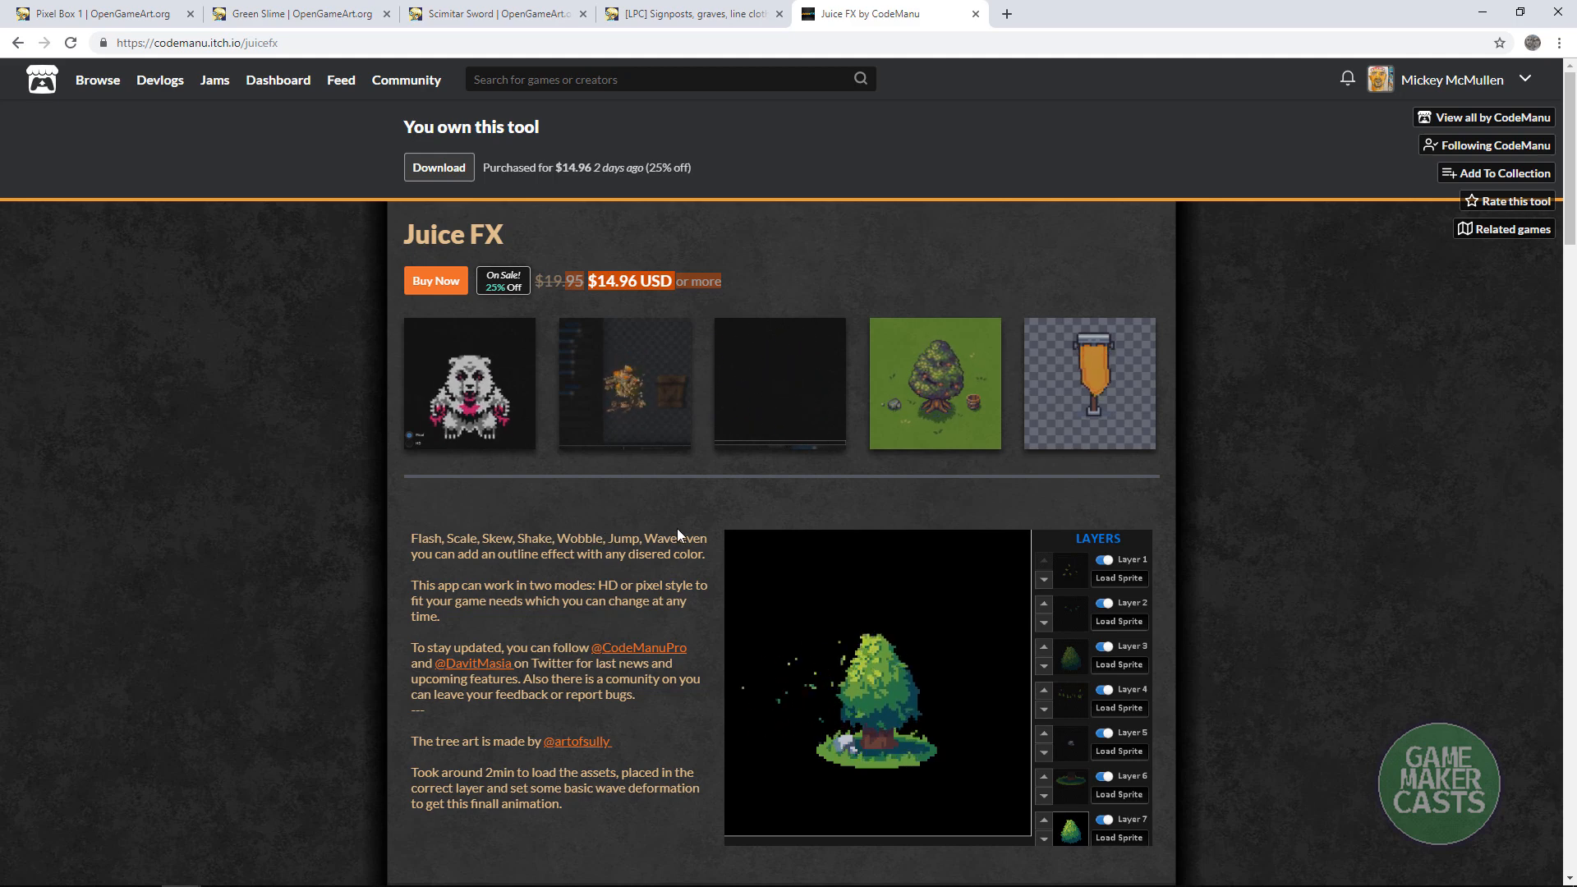
Step: Review the OpenGameArt pages for Pixel Box 1, Green Slime, Scimitar Sword and the LPC signposts, including the signposts' attribution notice
click(102, 14)
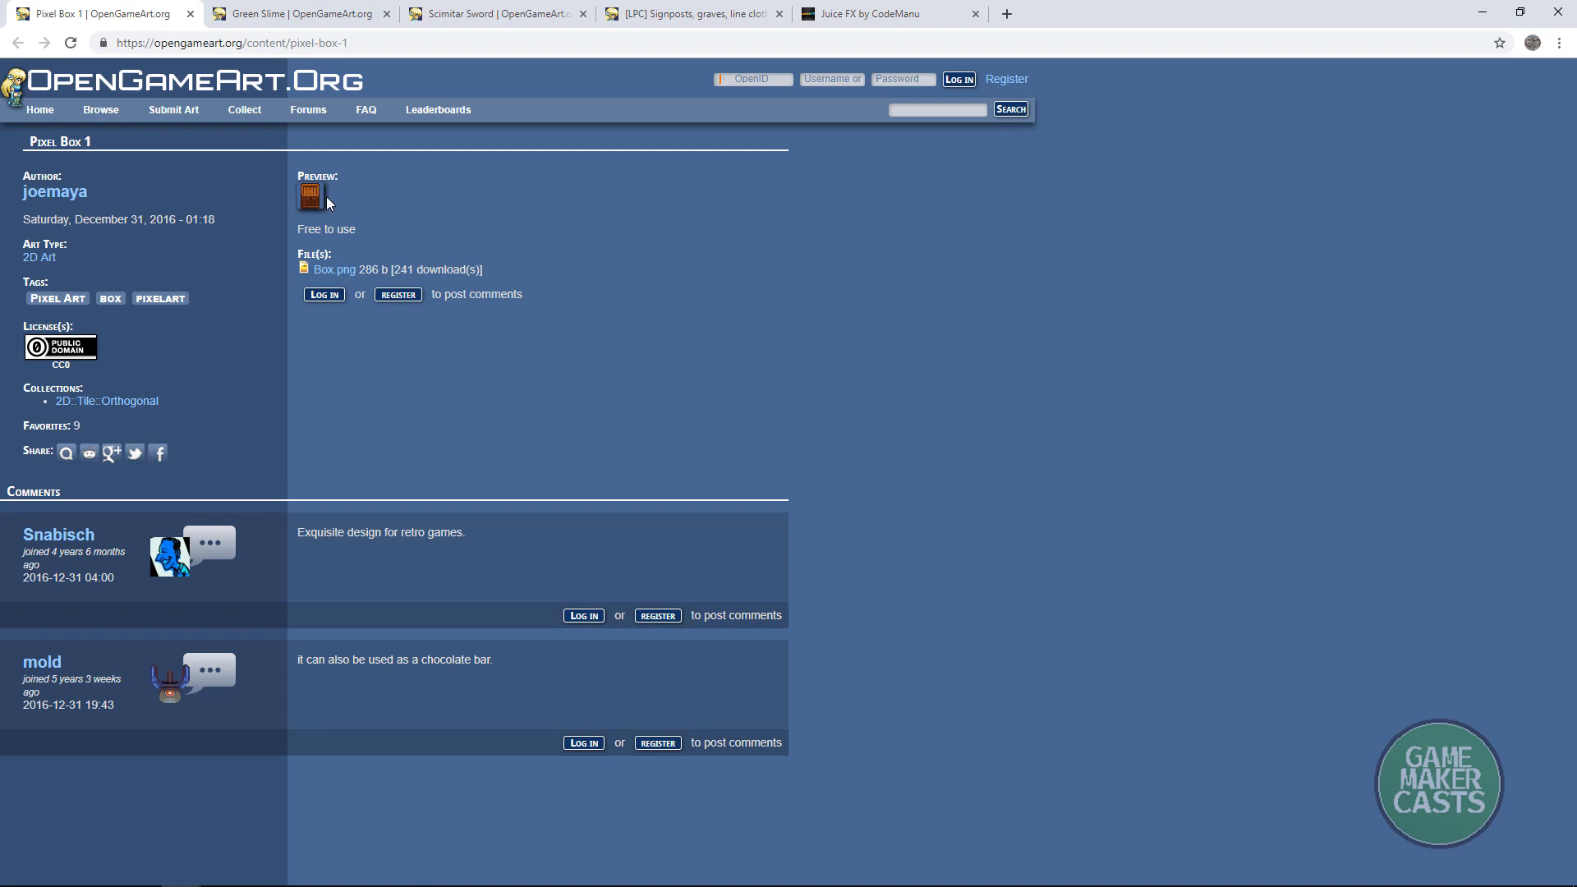
key(ctrl+Tab)
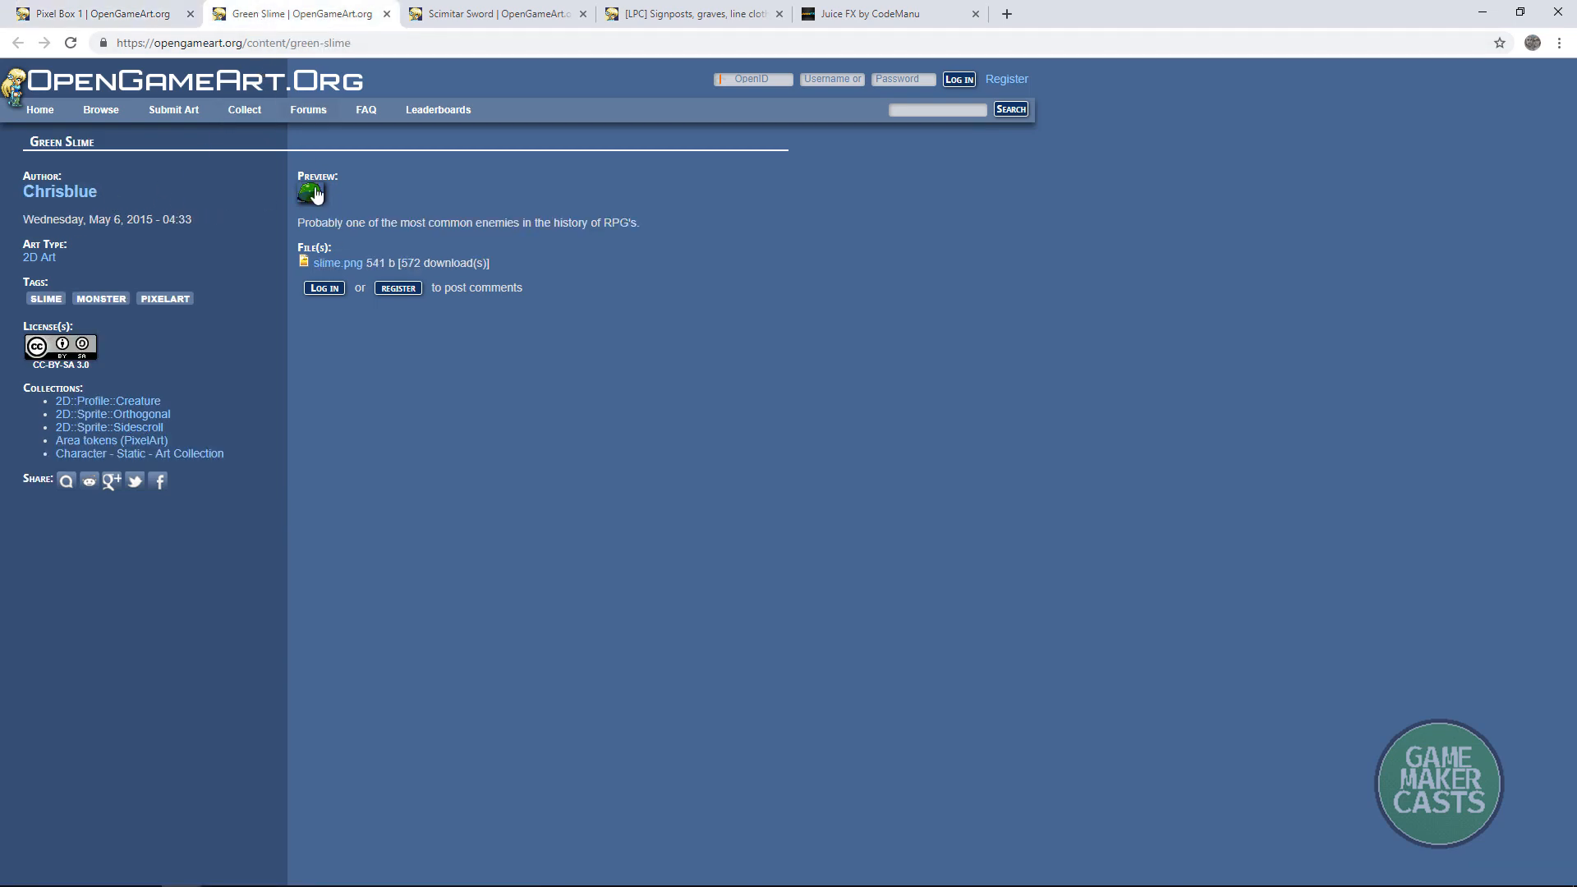
key(ctrl+Tab)
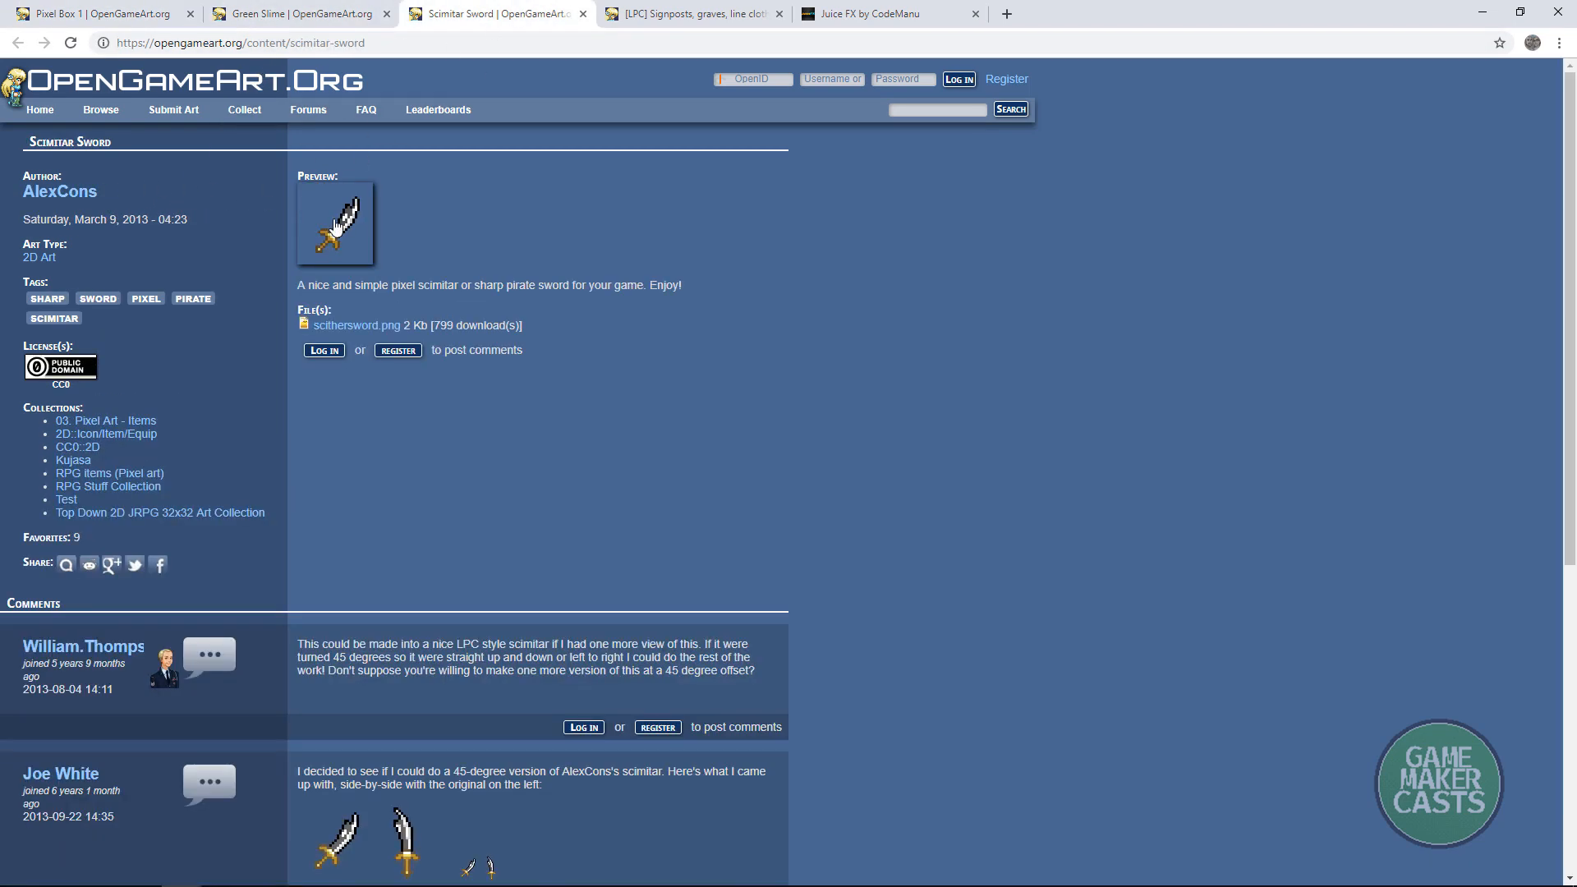
key(ctrl+Tab)
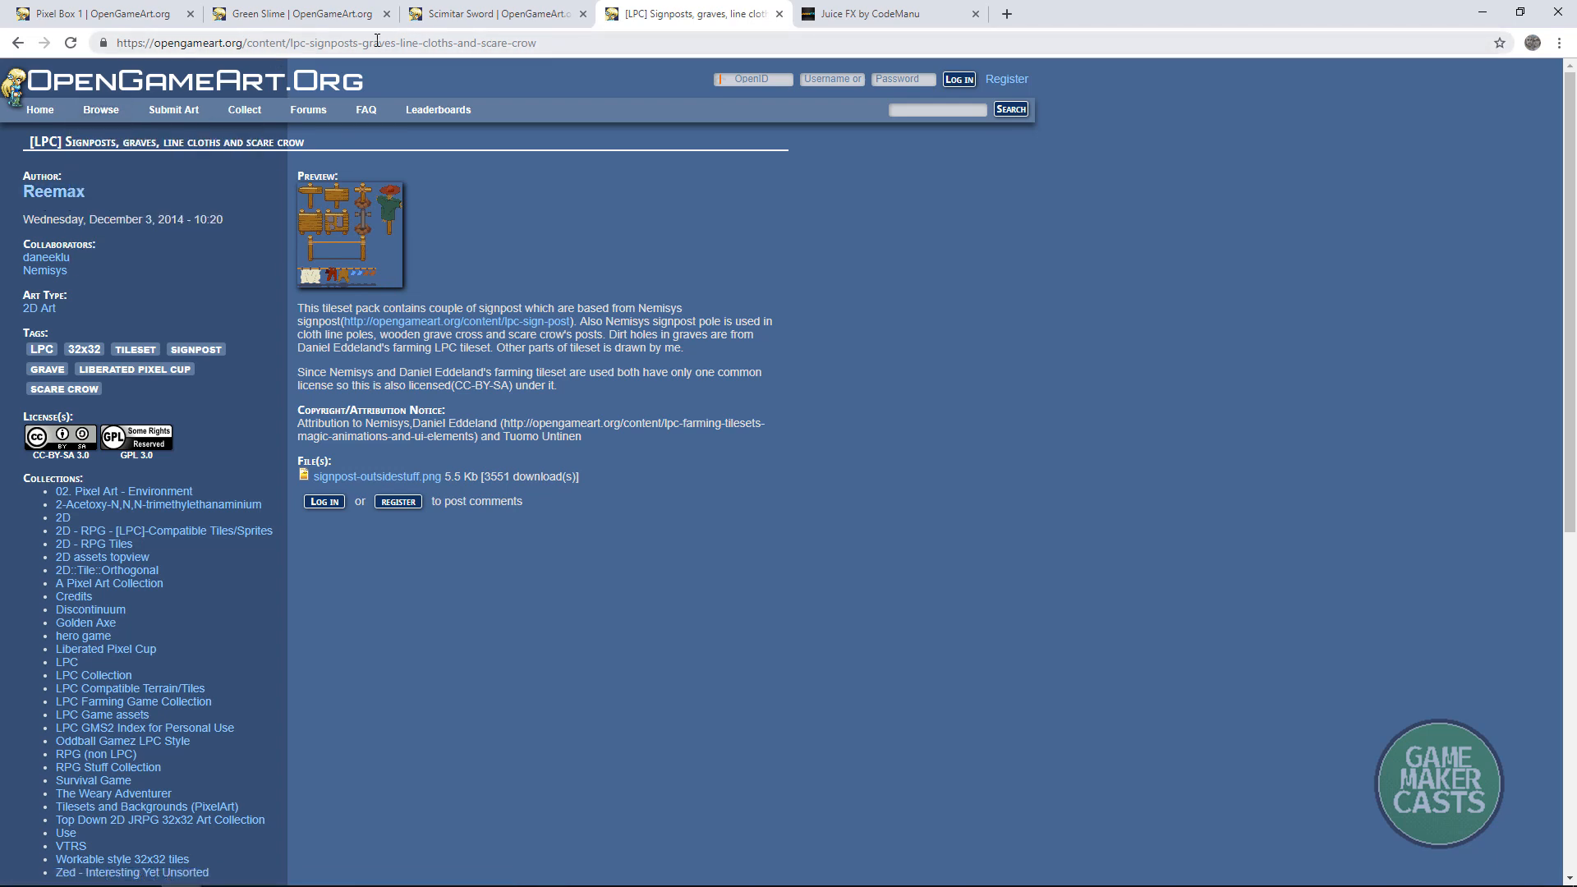
click(496, 15)
click(334, 11)
click(148, 13)
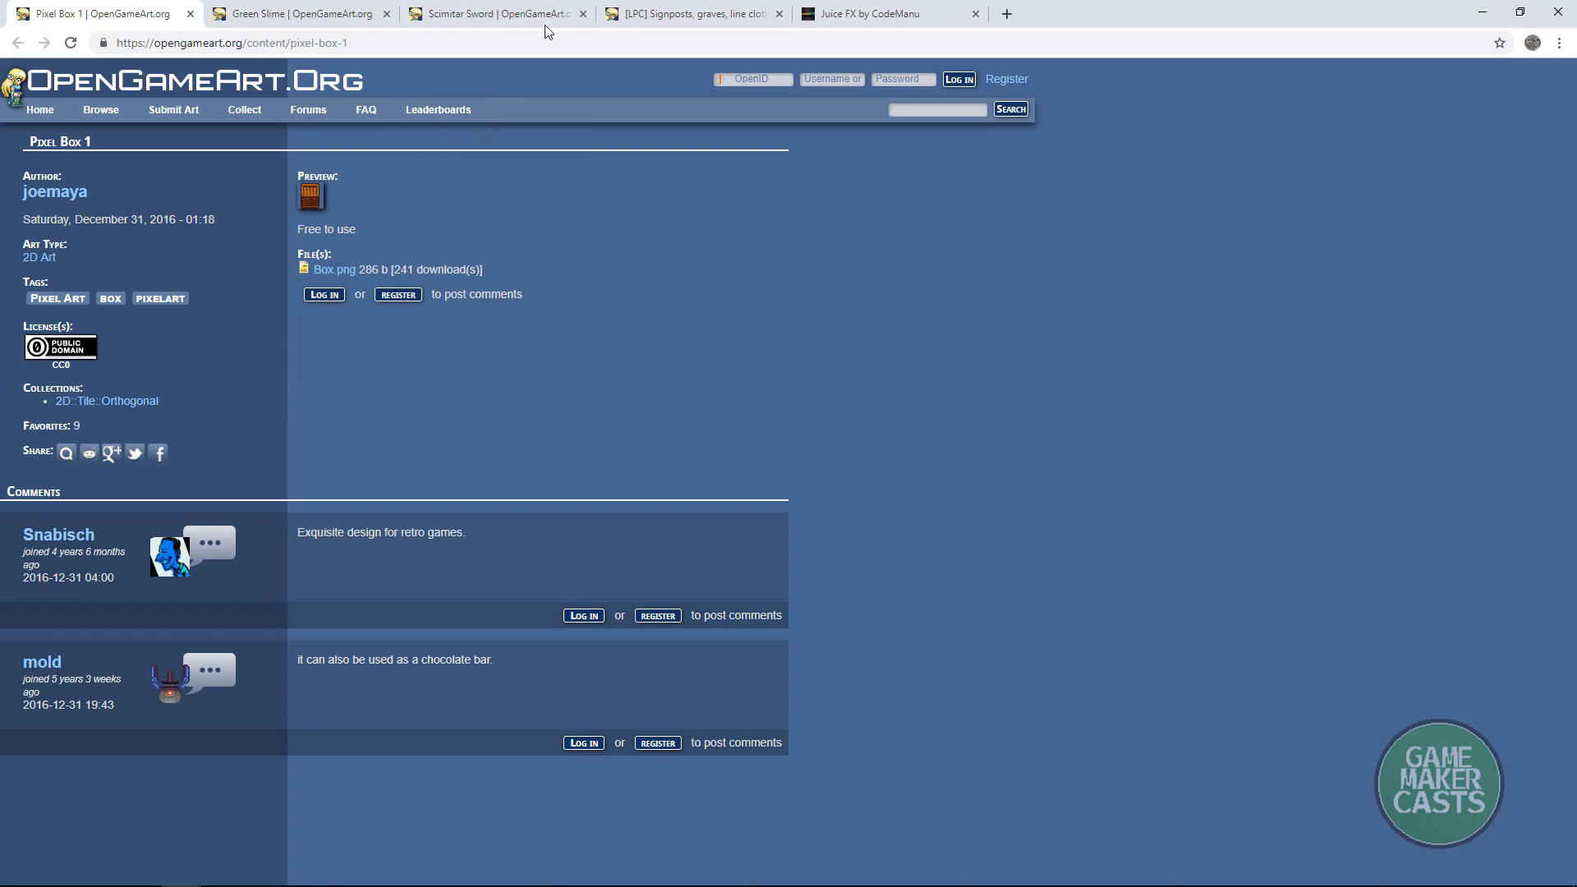
click(692, 23)
drag(309, 427, 581, 439)
click(579, 443)
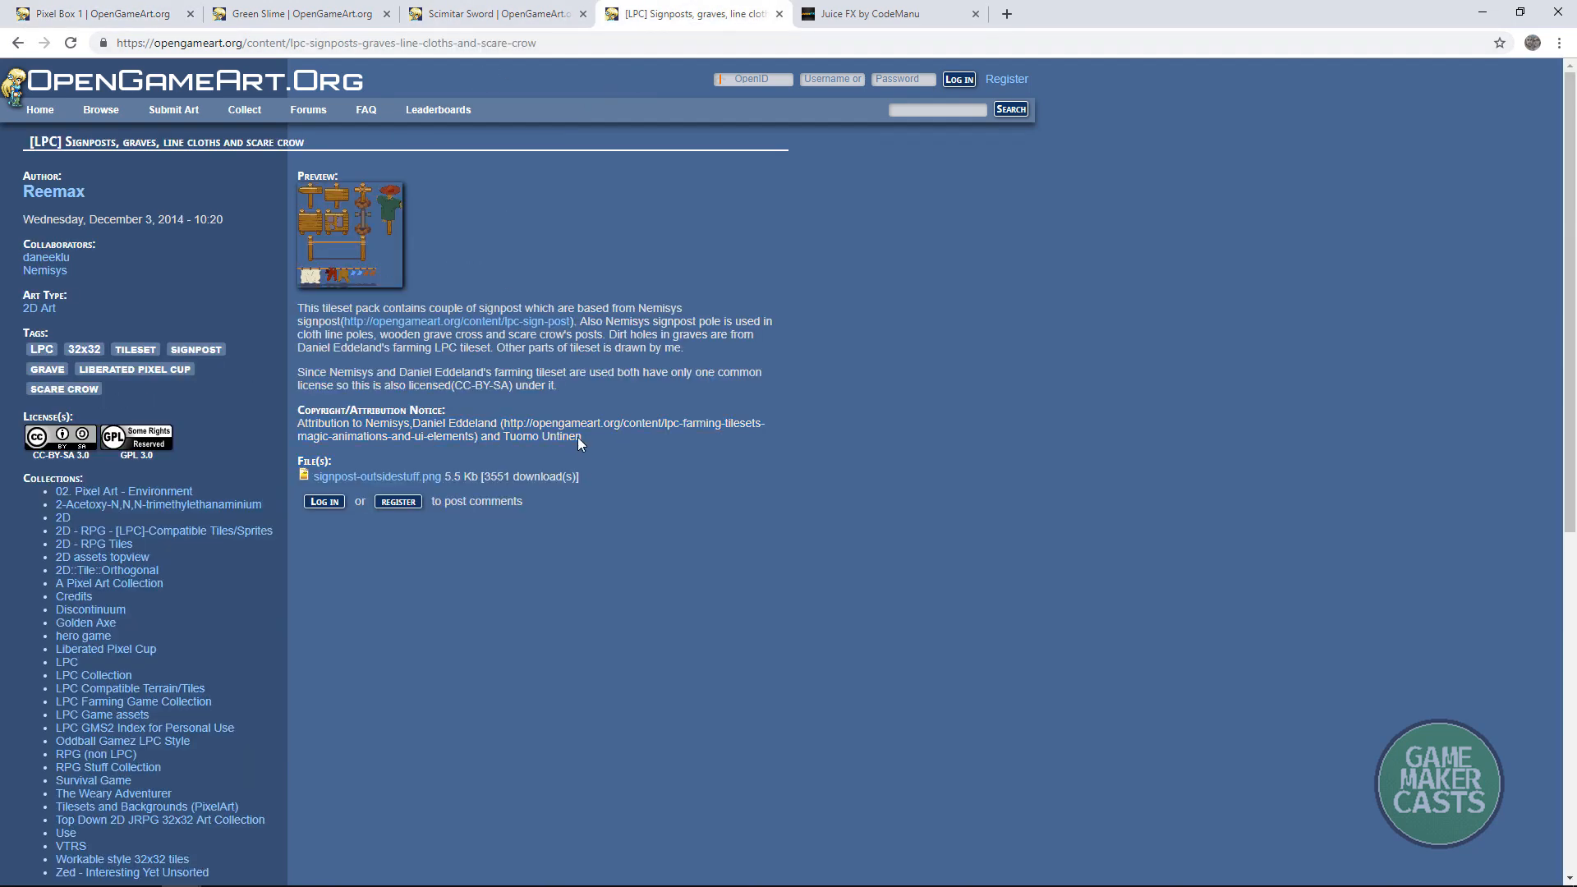
double_click(477, 423)
click(637, 456)
Step: Switch to JuiceFX, look over the timed settings, and try the Grayscale and Blur effects on the bear sprite, turning both off again
click(863, 14)
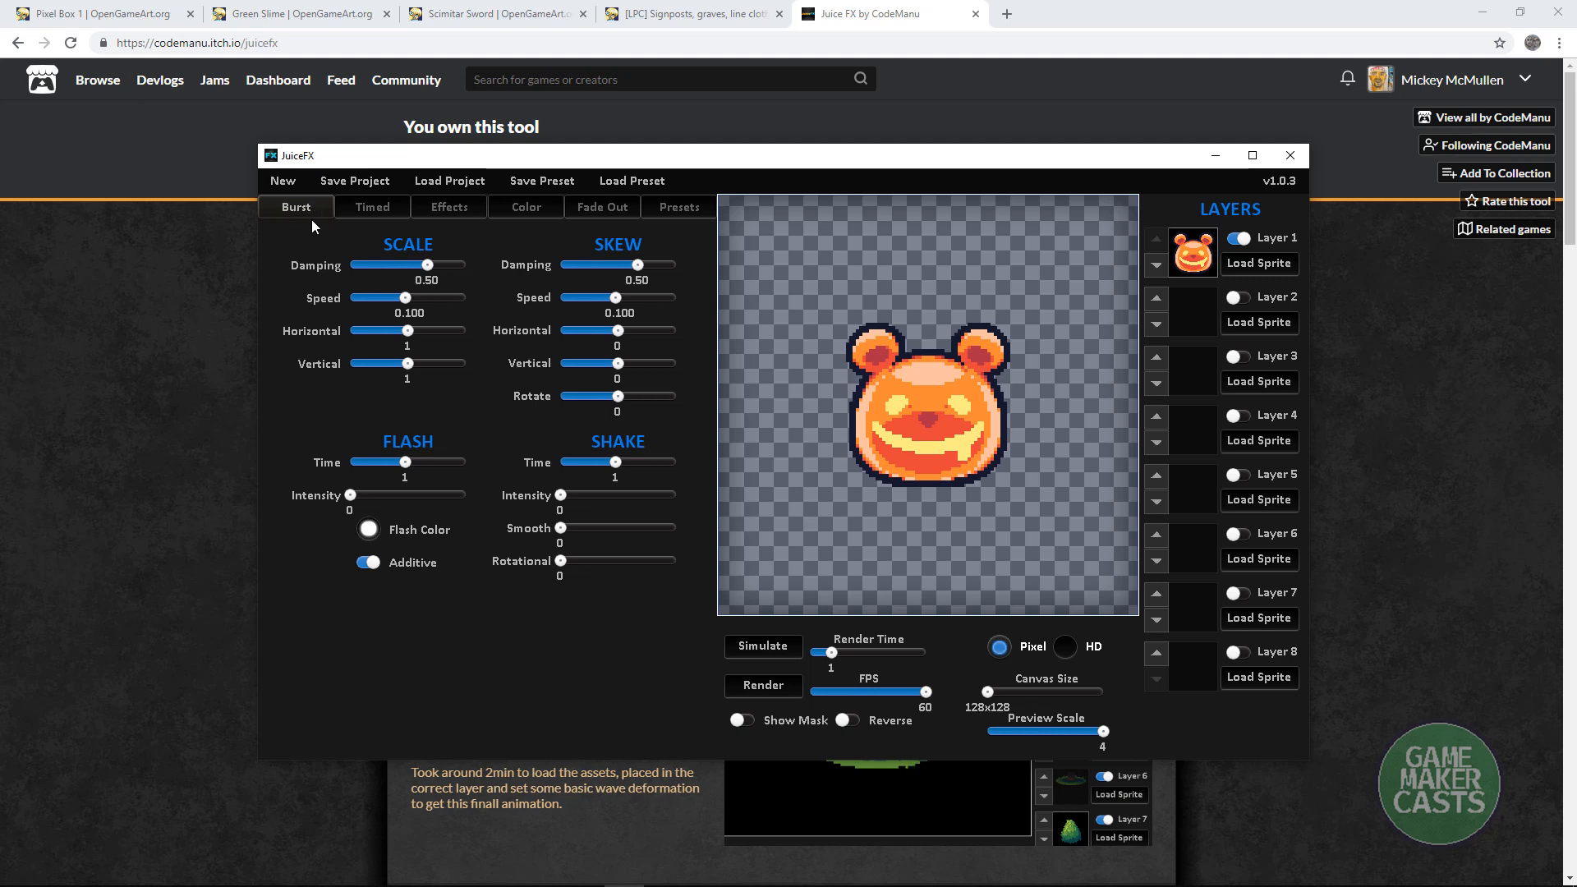
click(371, 207)
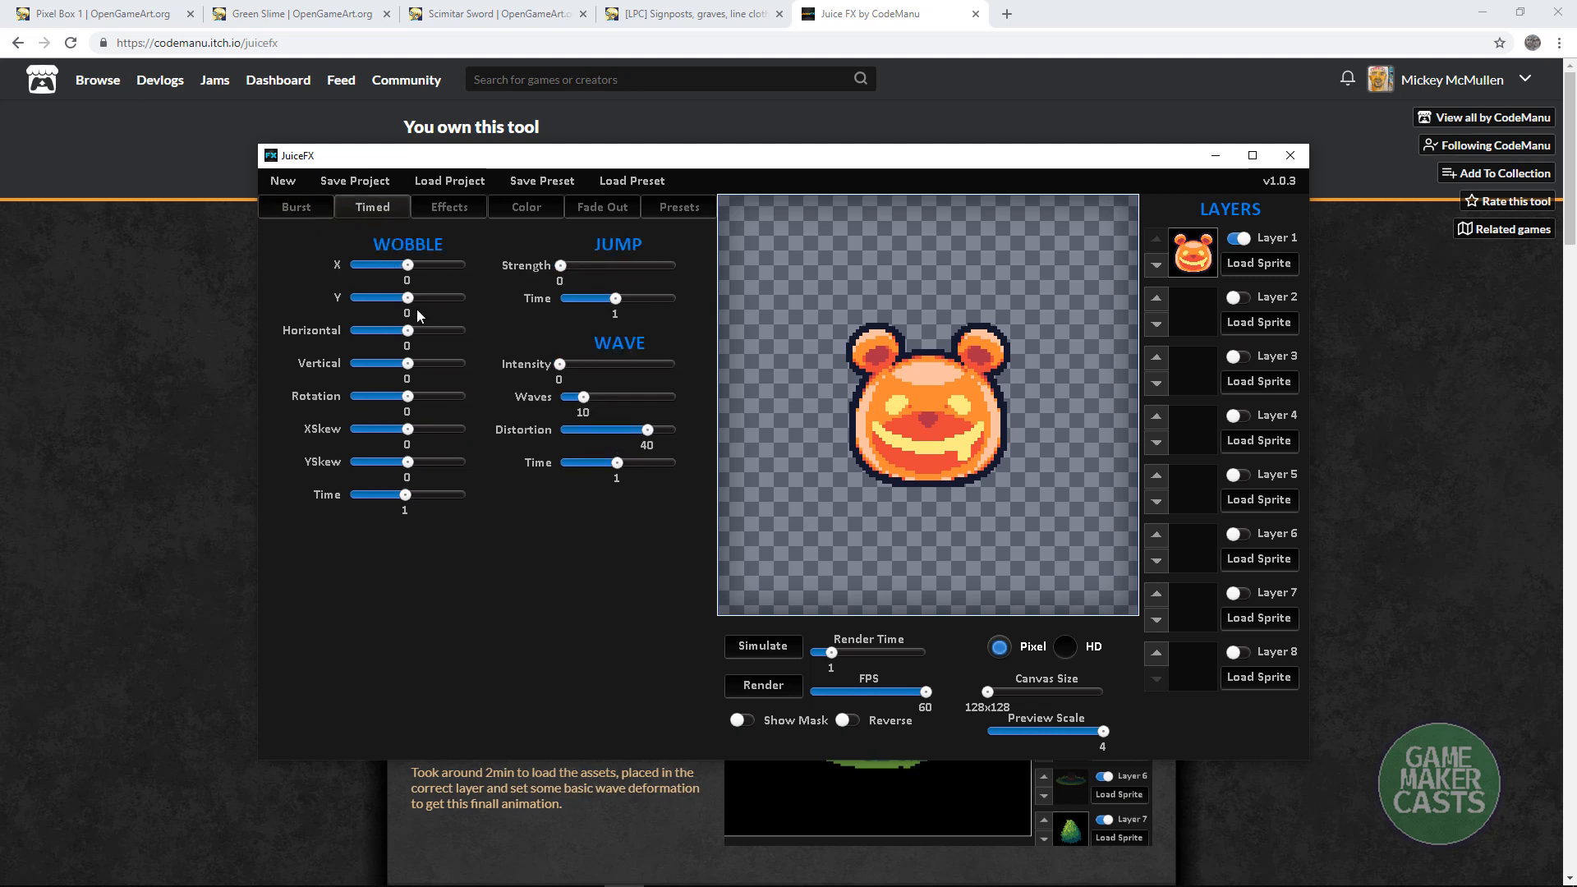
click(444, 208)
click(362, 266)
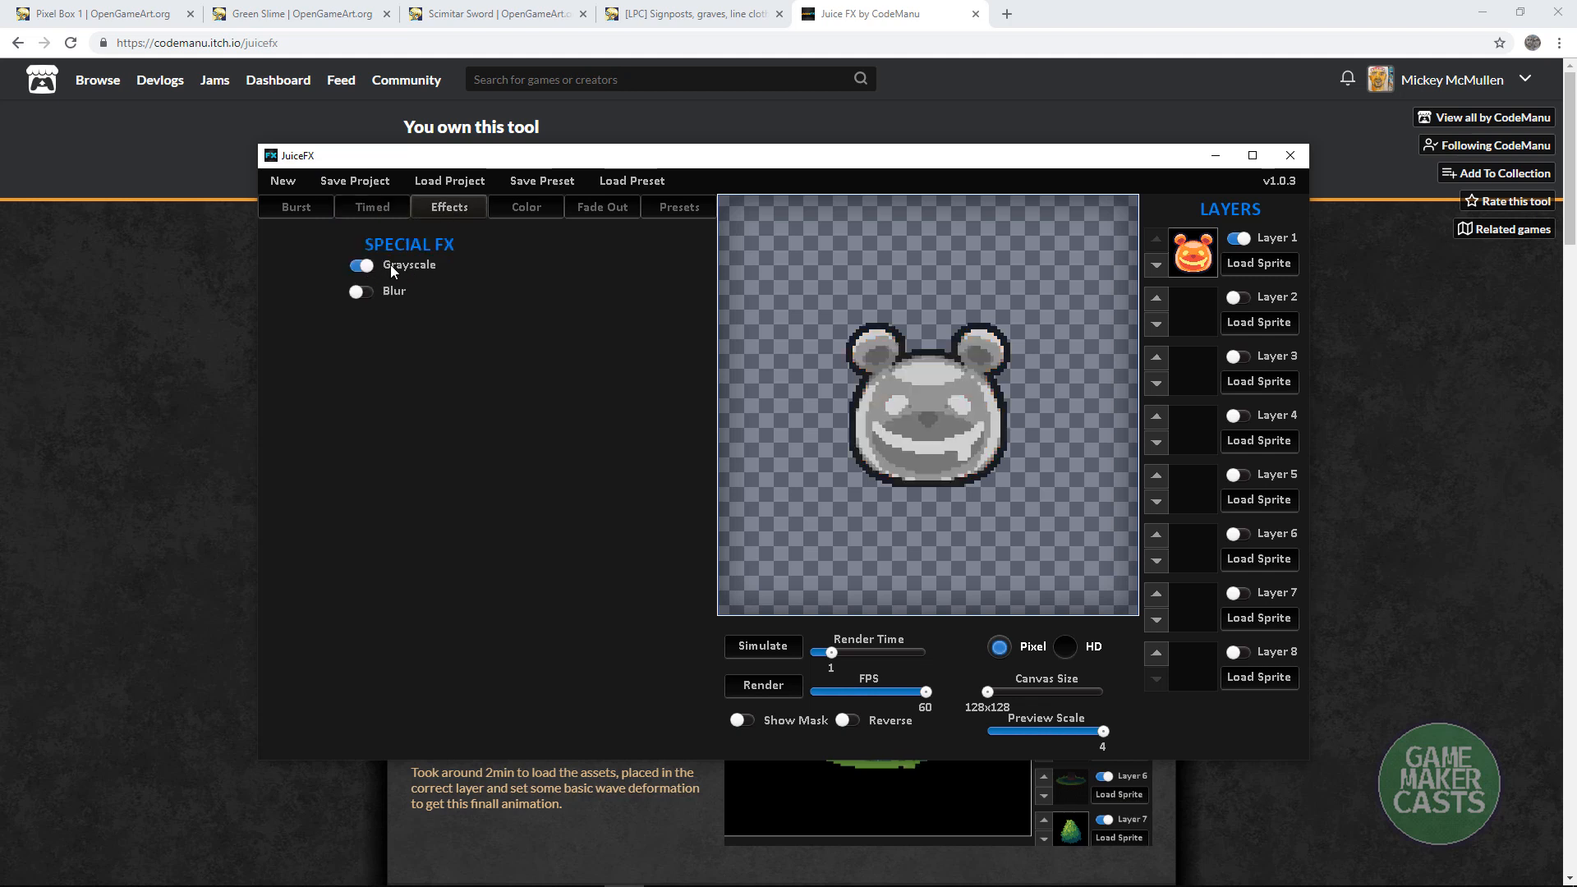
click(391, 264)
click(366, 294)
click(364, 293)
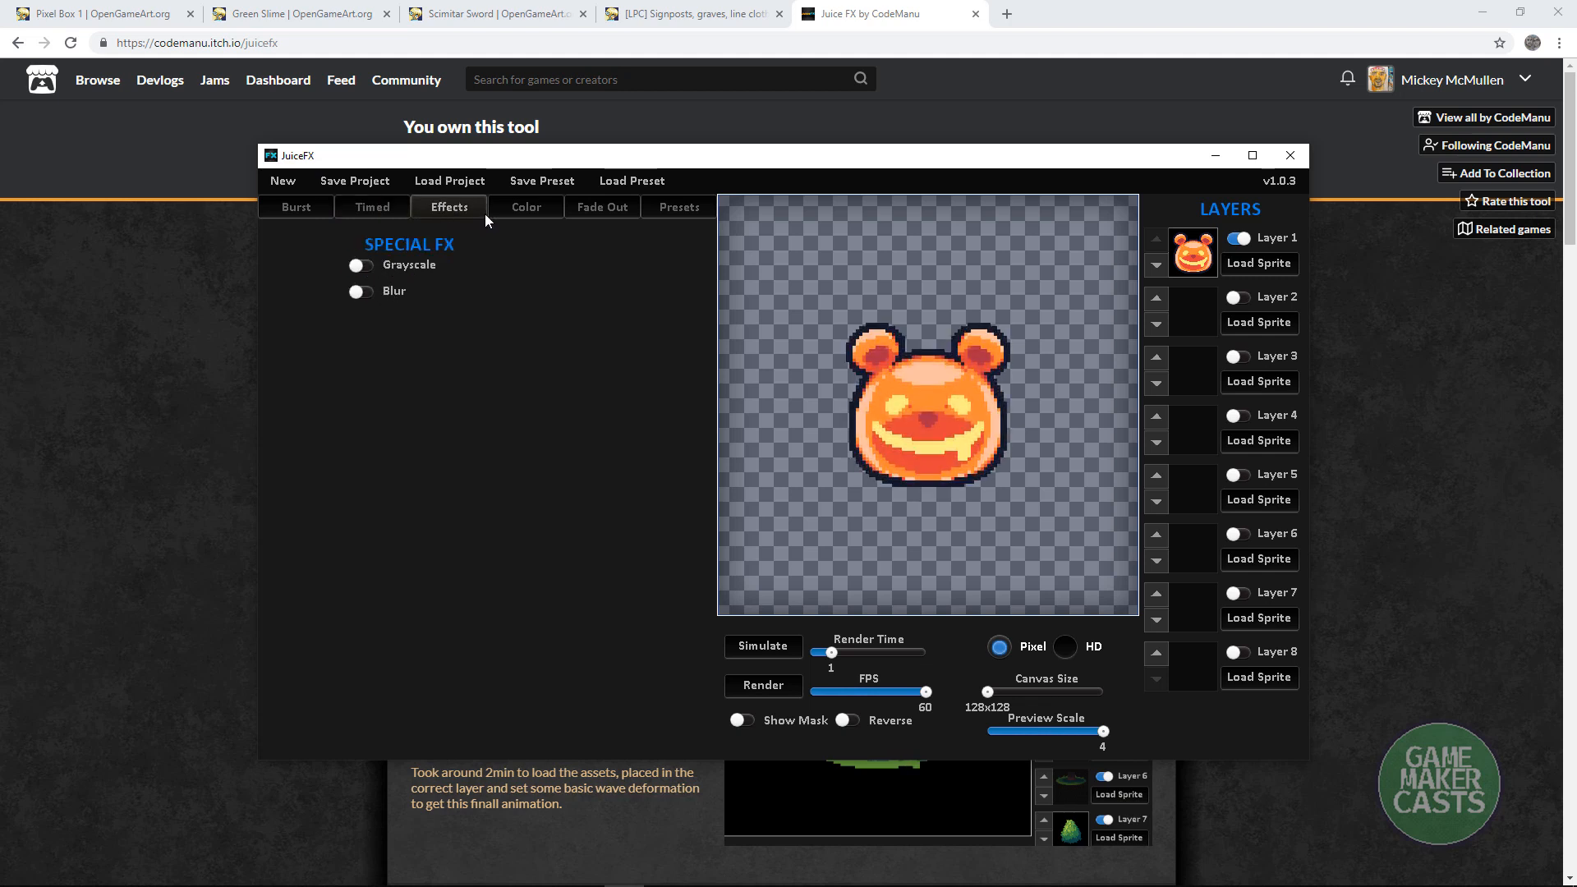
Step: Try a white outline with width 1 on the bear sprite and return the width to 0
click(517, 209)
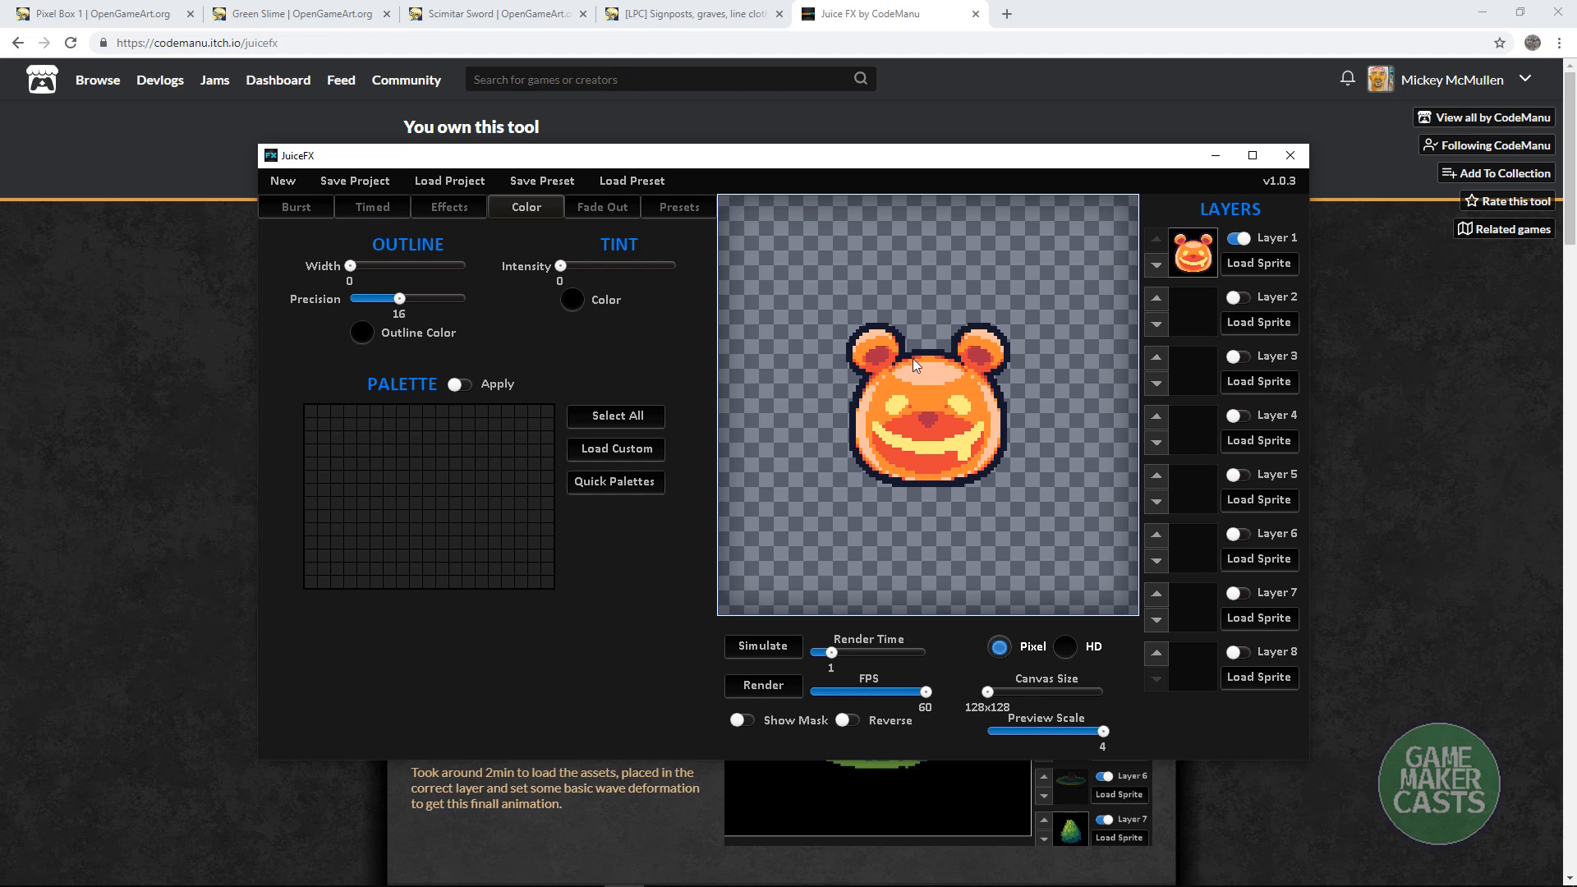
click(361, 333)
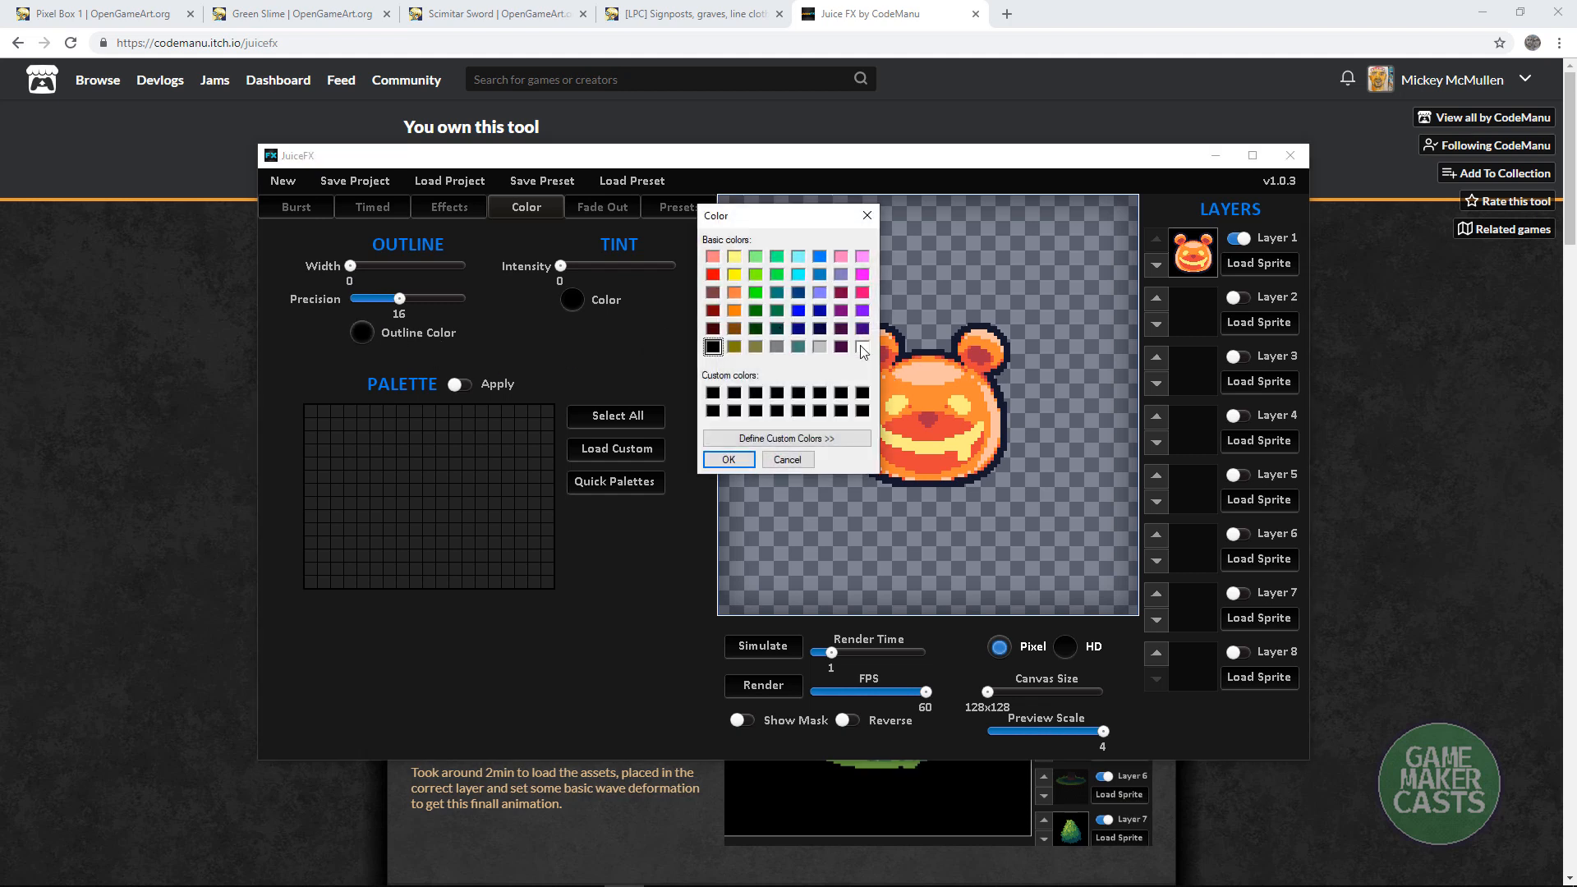
click(862, 347)
click(729, 459)
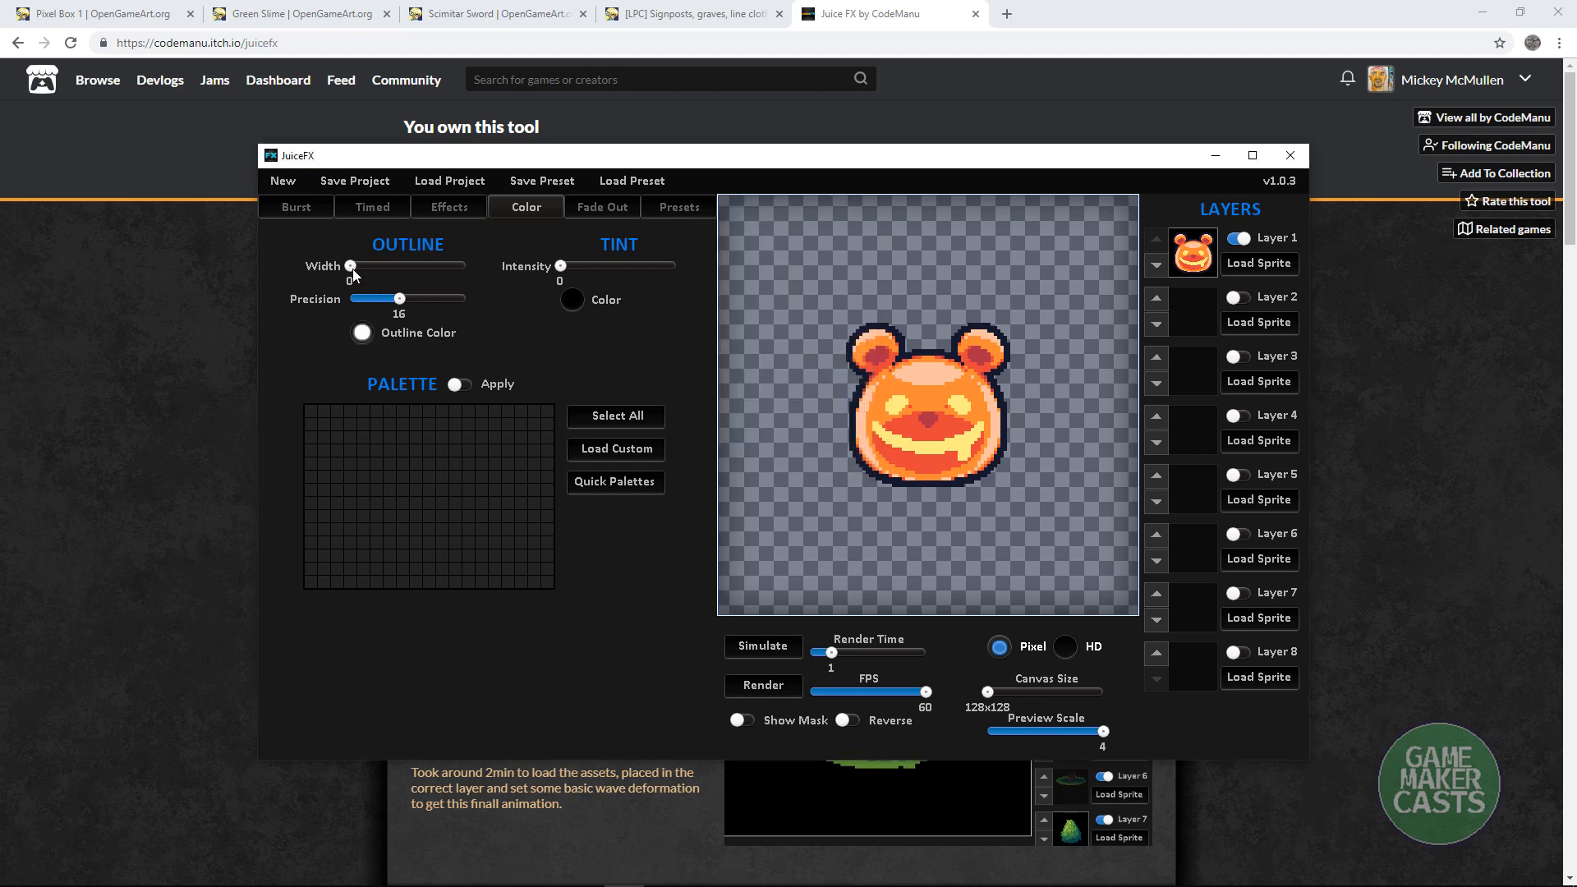
drag(357, 267, 360, 270)
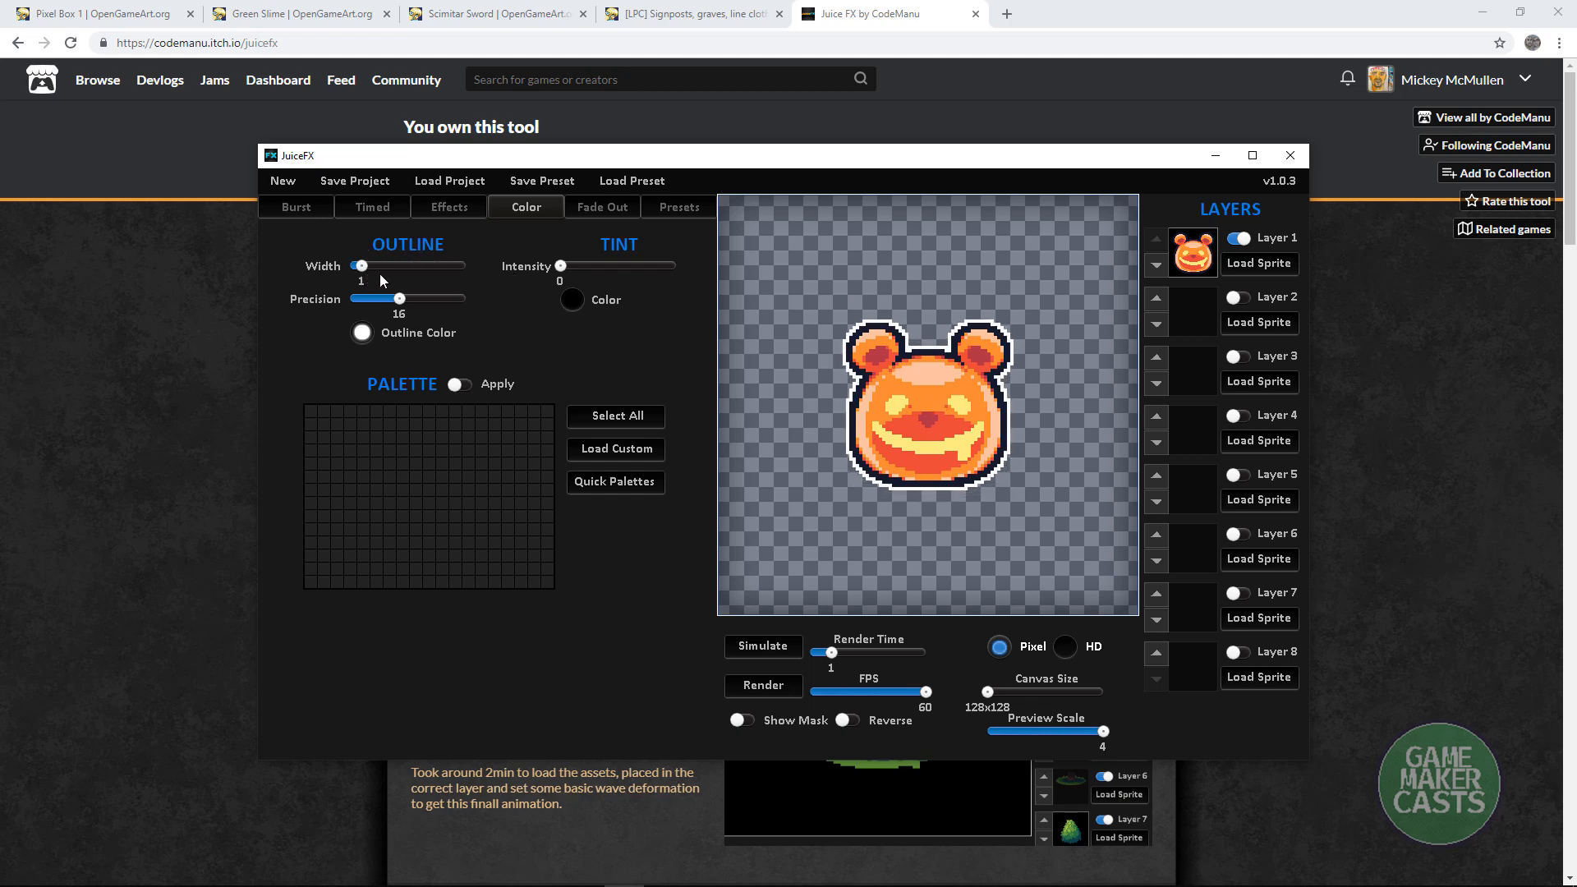
drag(364, 273, 350, 271)
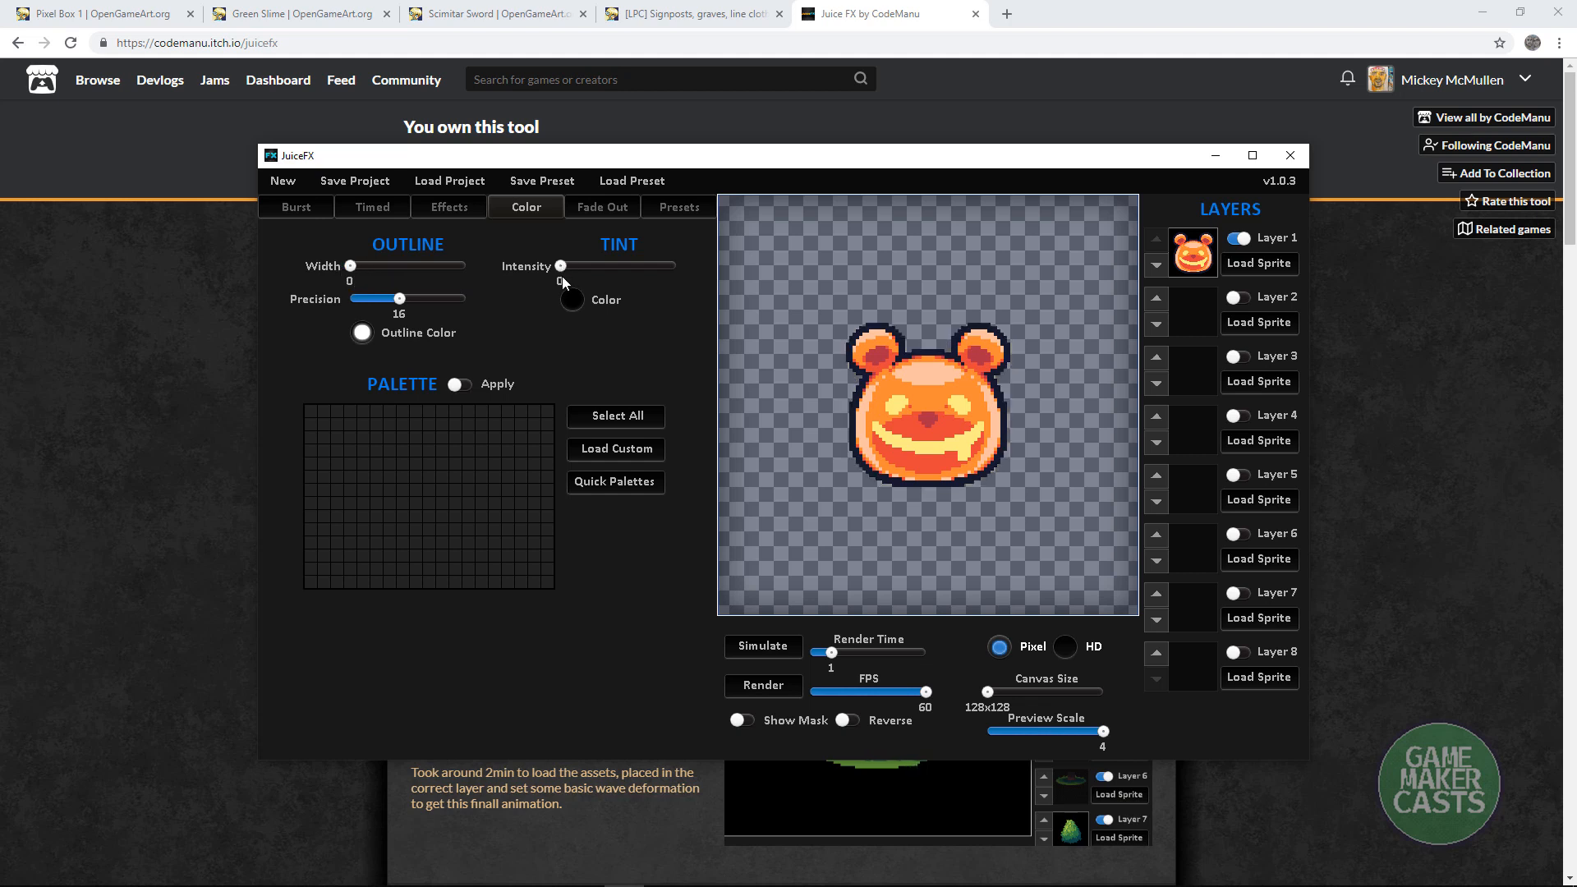
Step: Choose a dark green tint colour for the bear sprite and try the tint intensity, returning it to 0
click(572, 298)
click(777, 310)
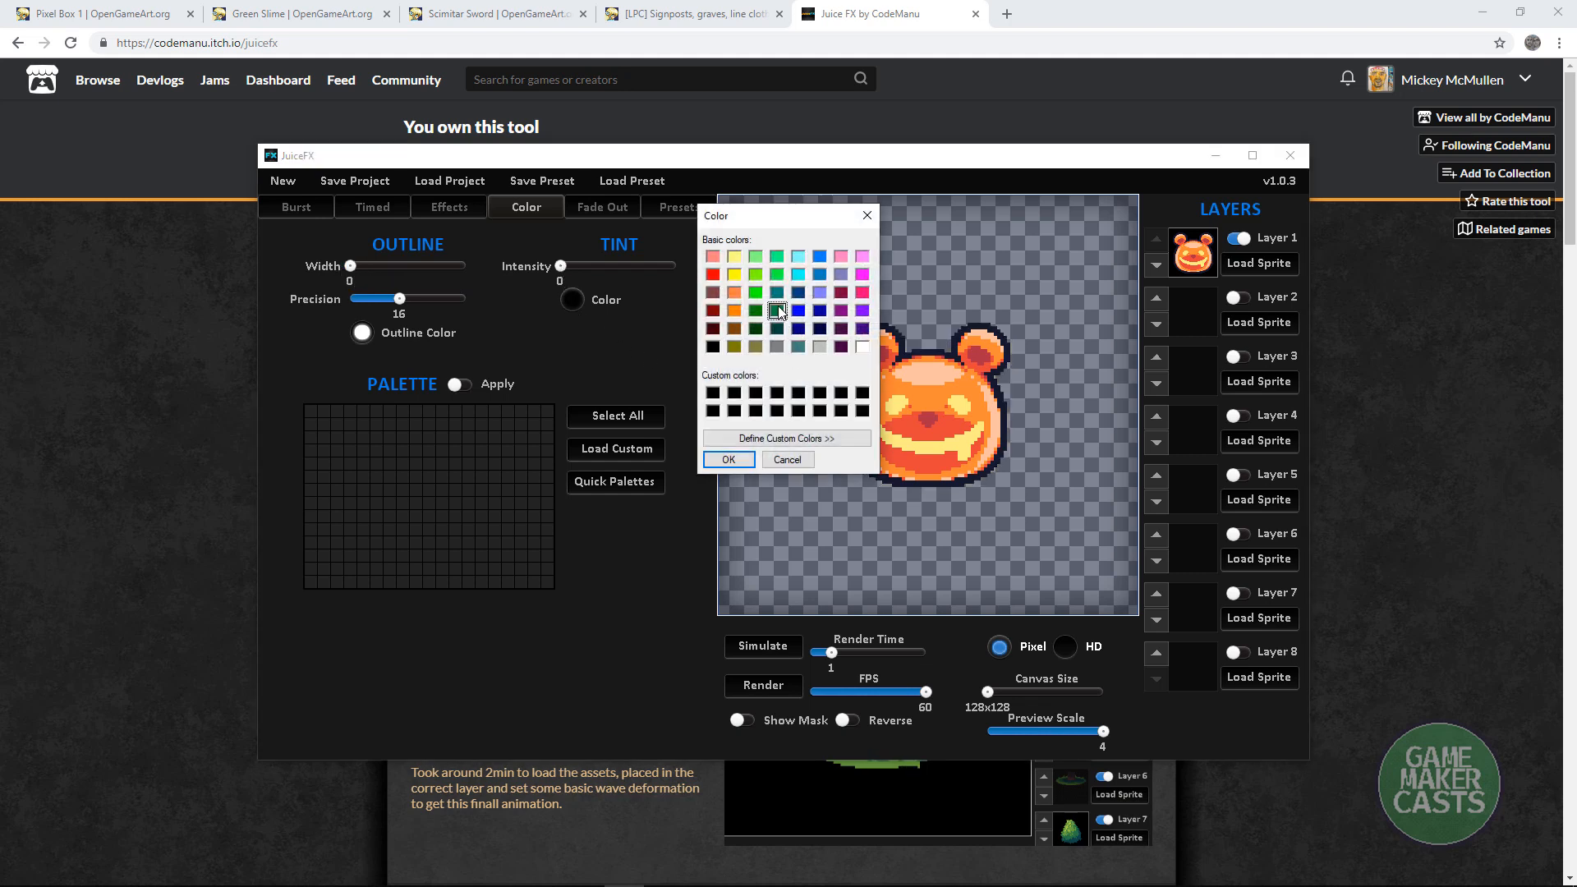
click(729, 460)
drag(562, 267, 471, 398)
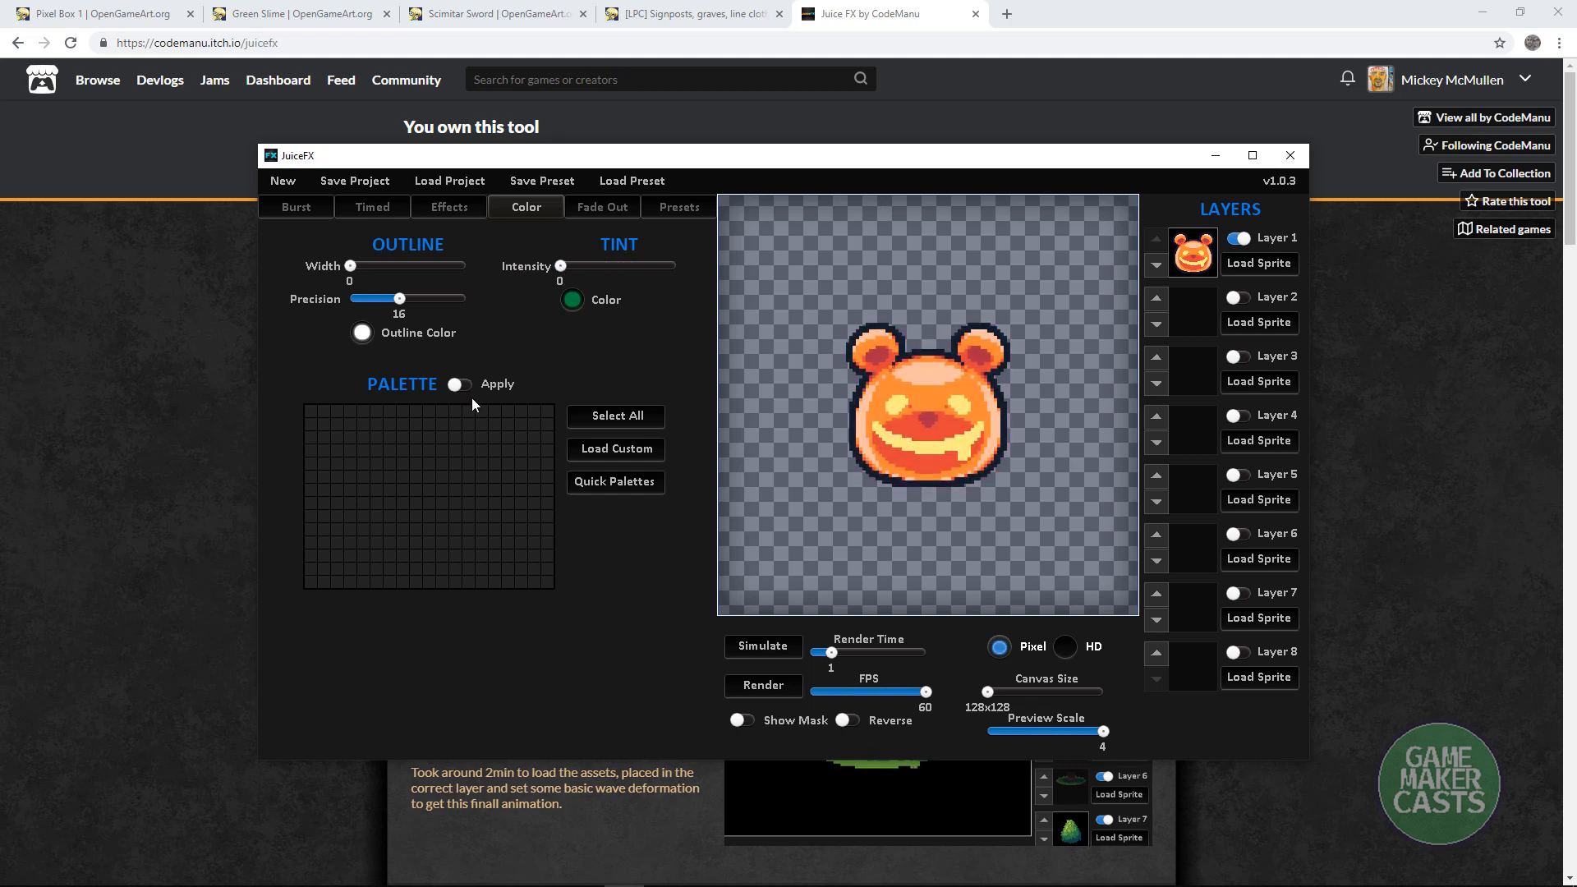
Step: Try the Break fade-out and the Teleport burst preset on the bear sprite, disabling Break after simulating it
click(584, 210)
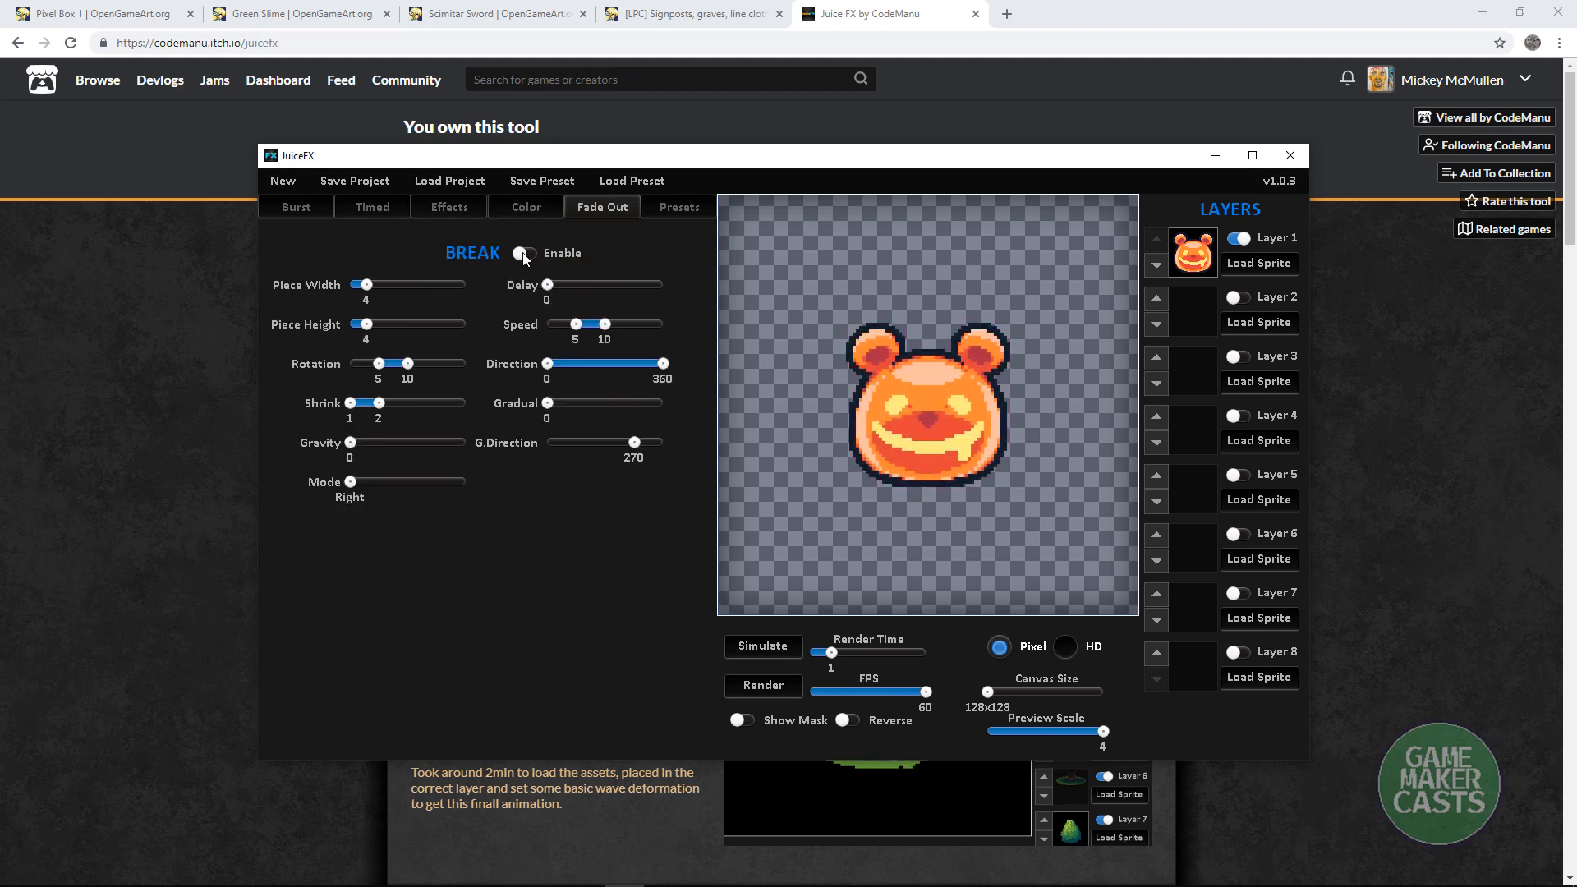
click(773, 648)
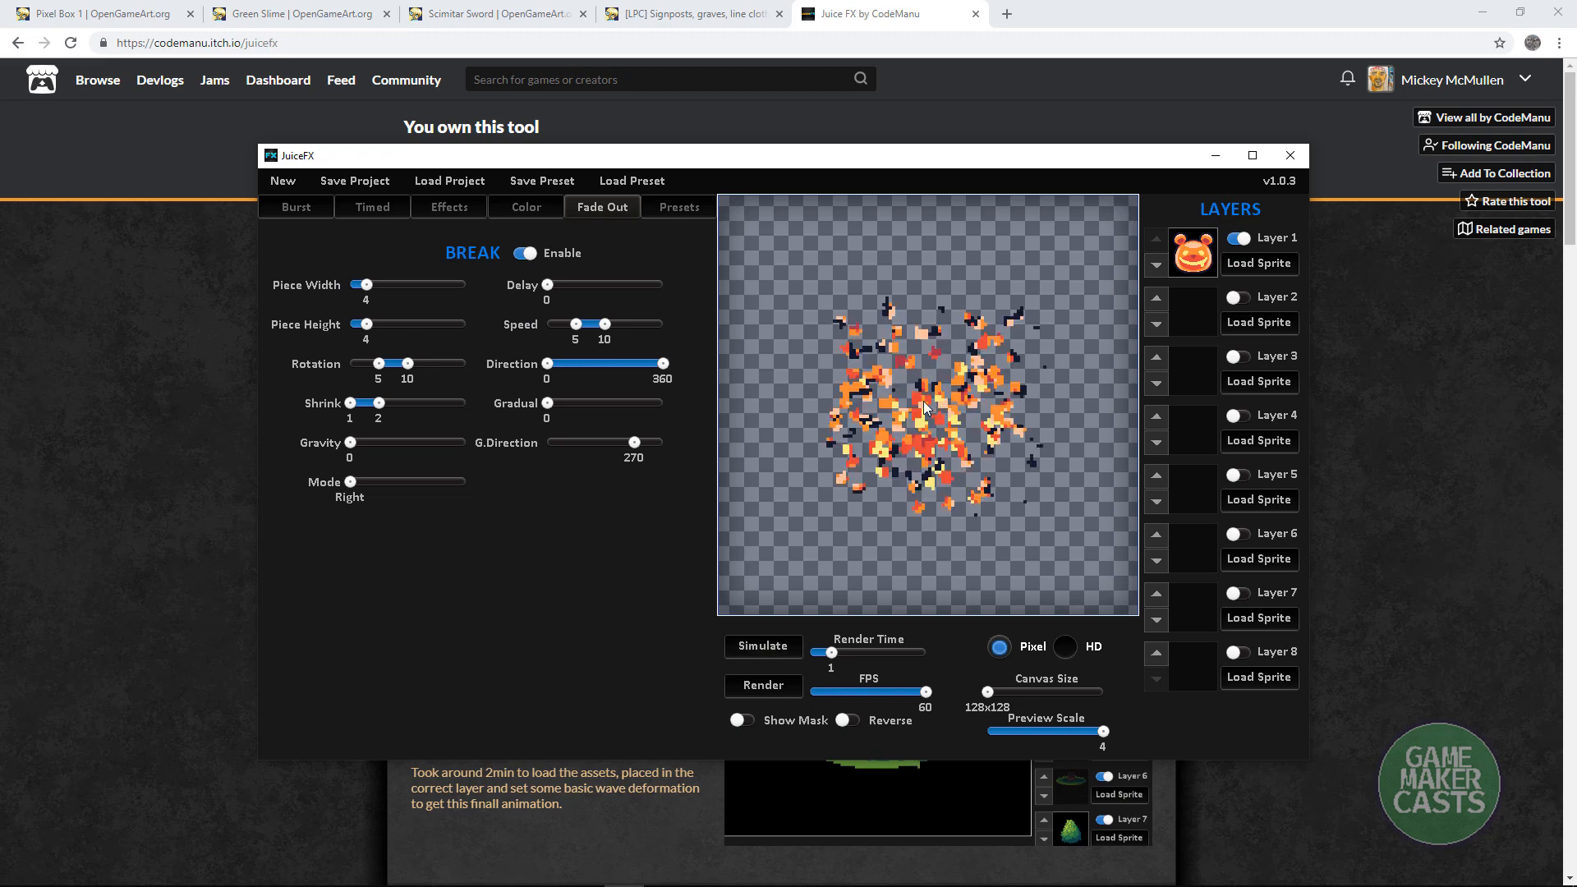
click(527, 254)
click(667, 210)
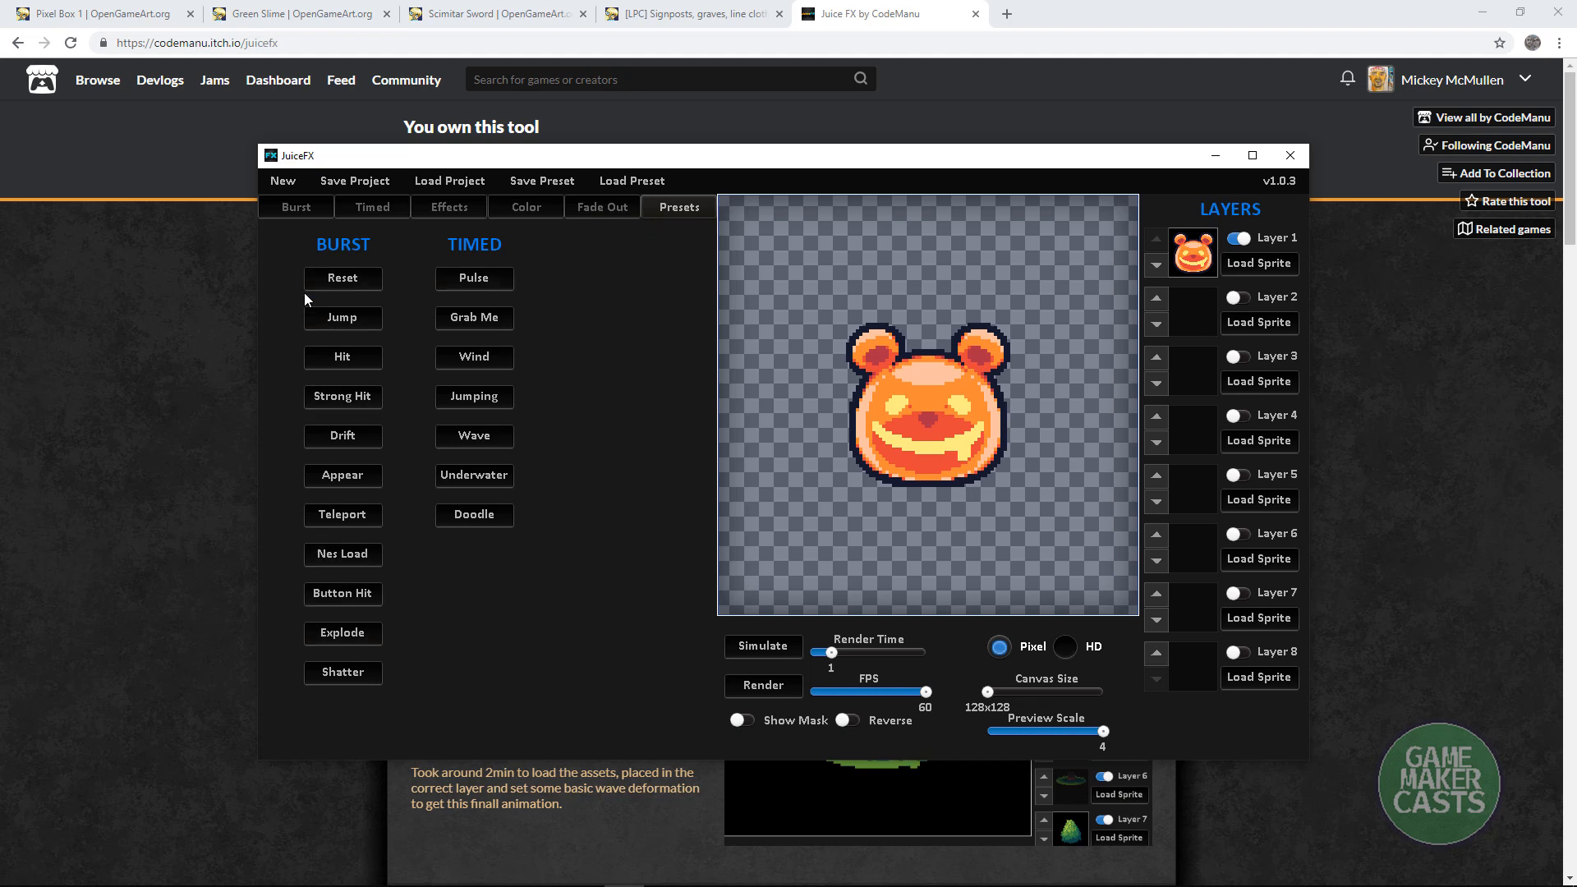
click(357, 516)
Step: Start a new project, discarding the changes, and load Box.png from the Sprites folder into Layer 1
click(279, 180)
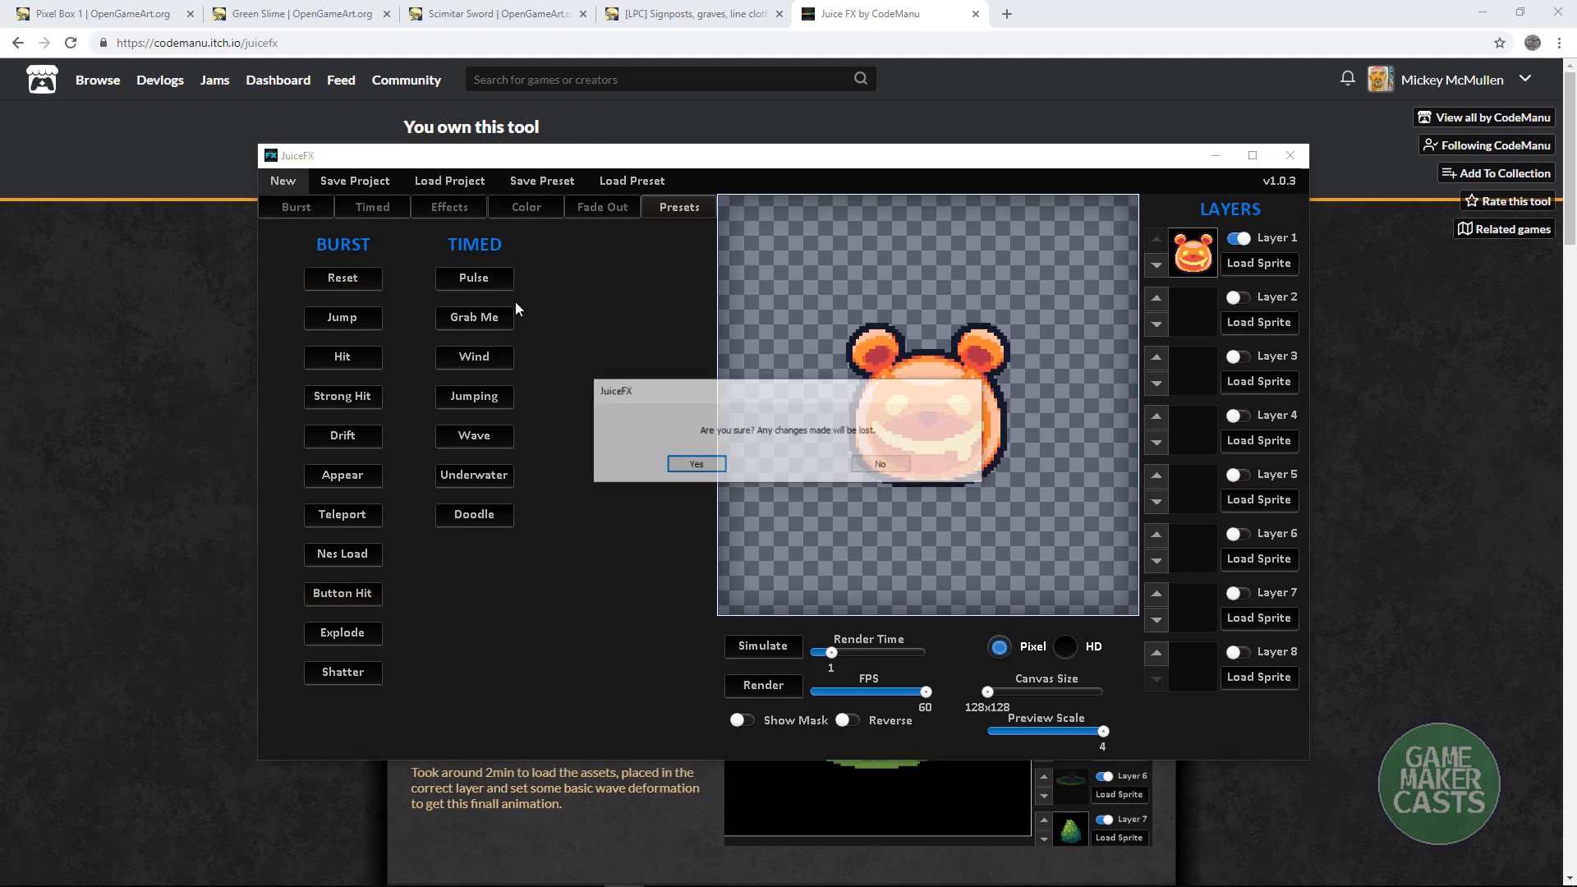
click(700, 462)
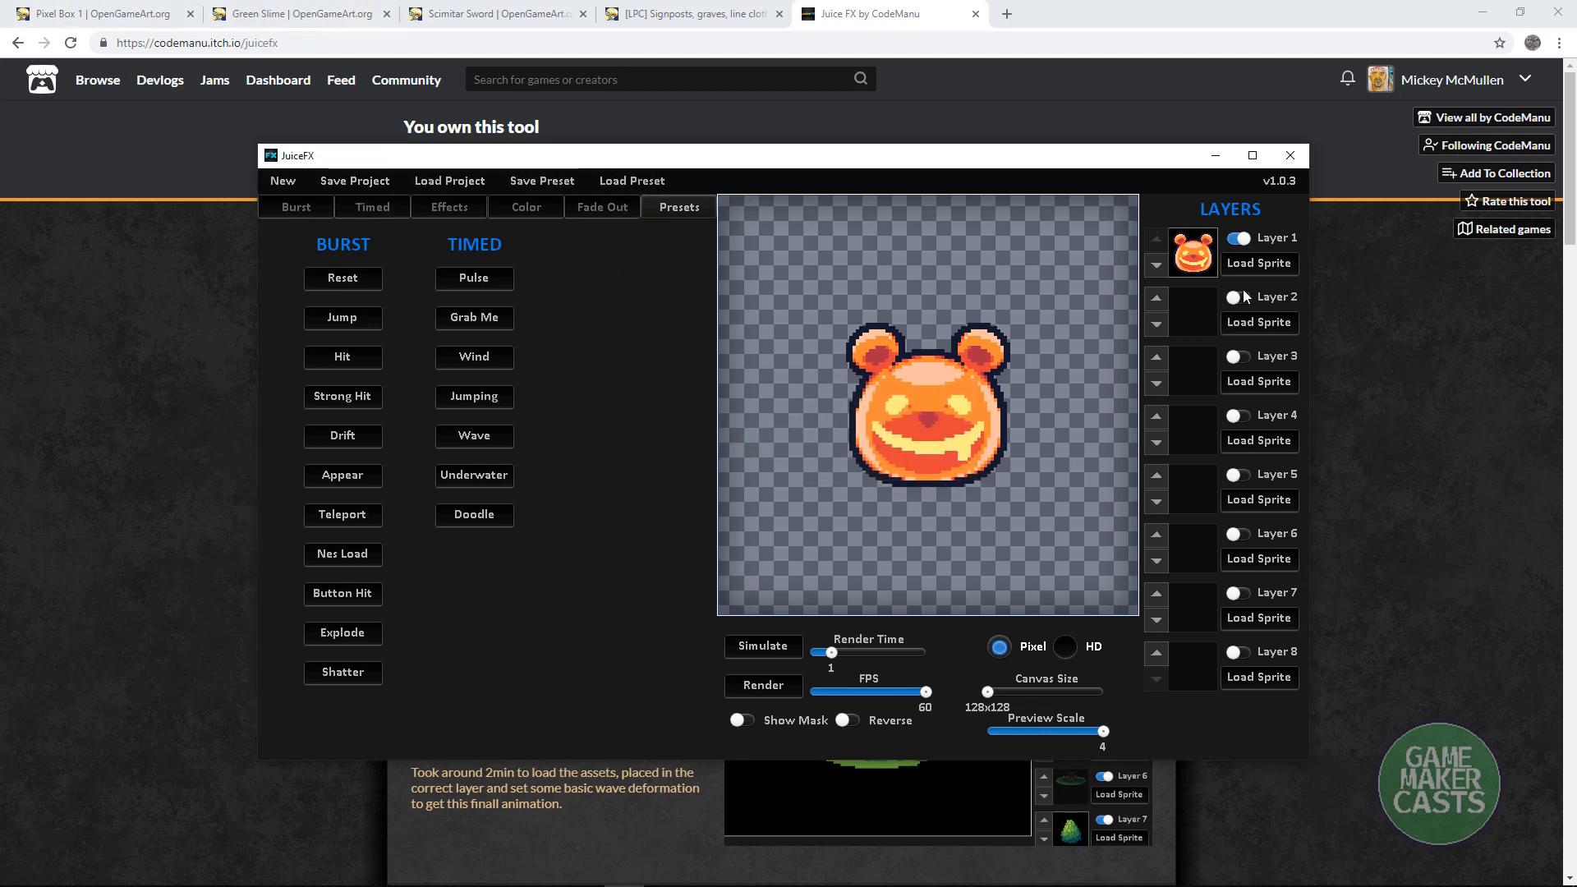
click(1248, 265)
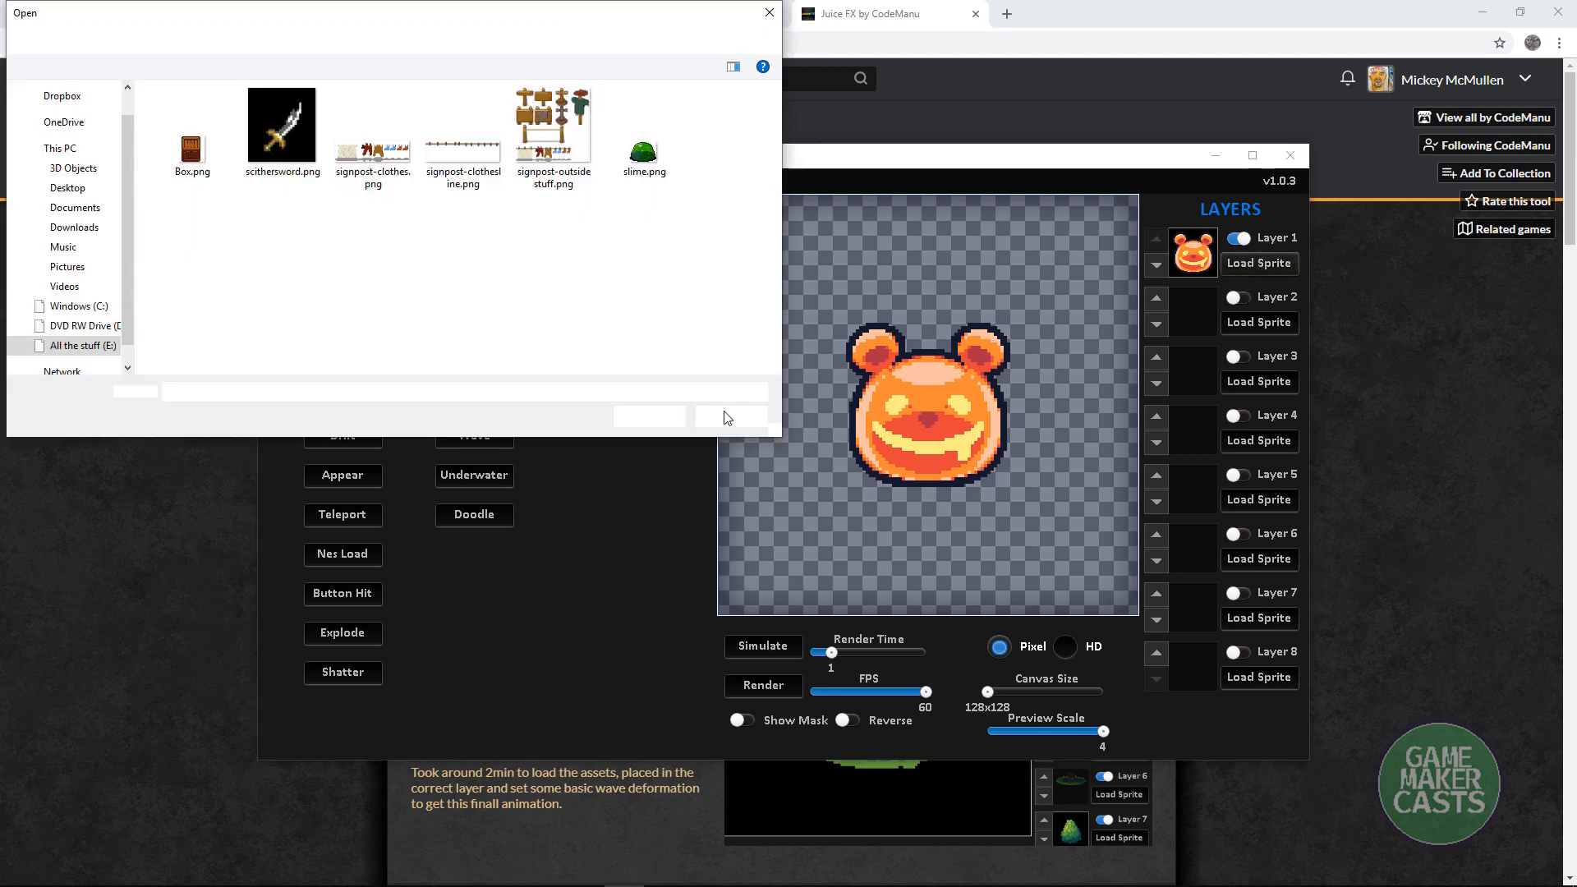
click(197, 161)
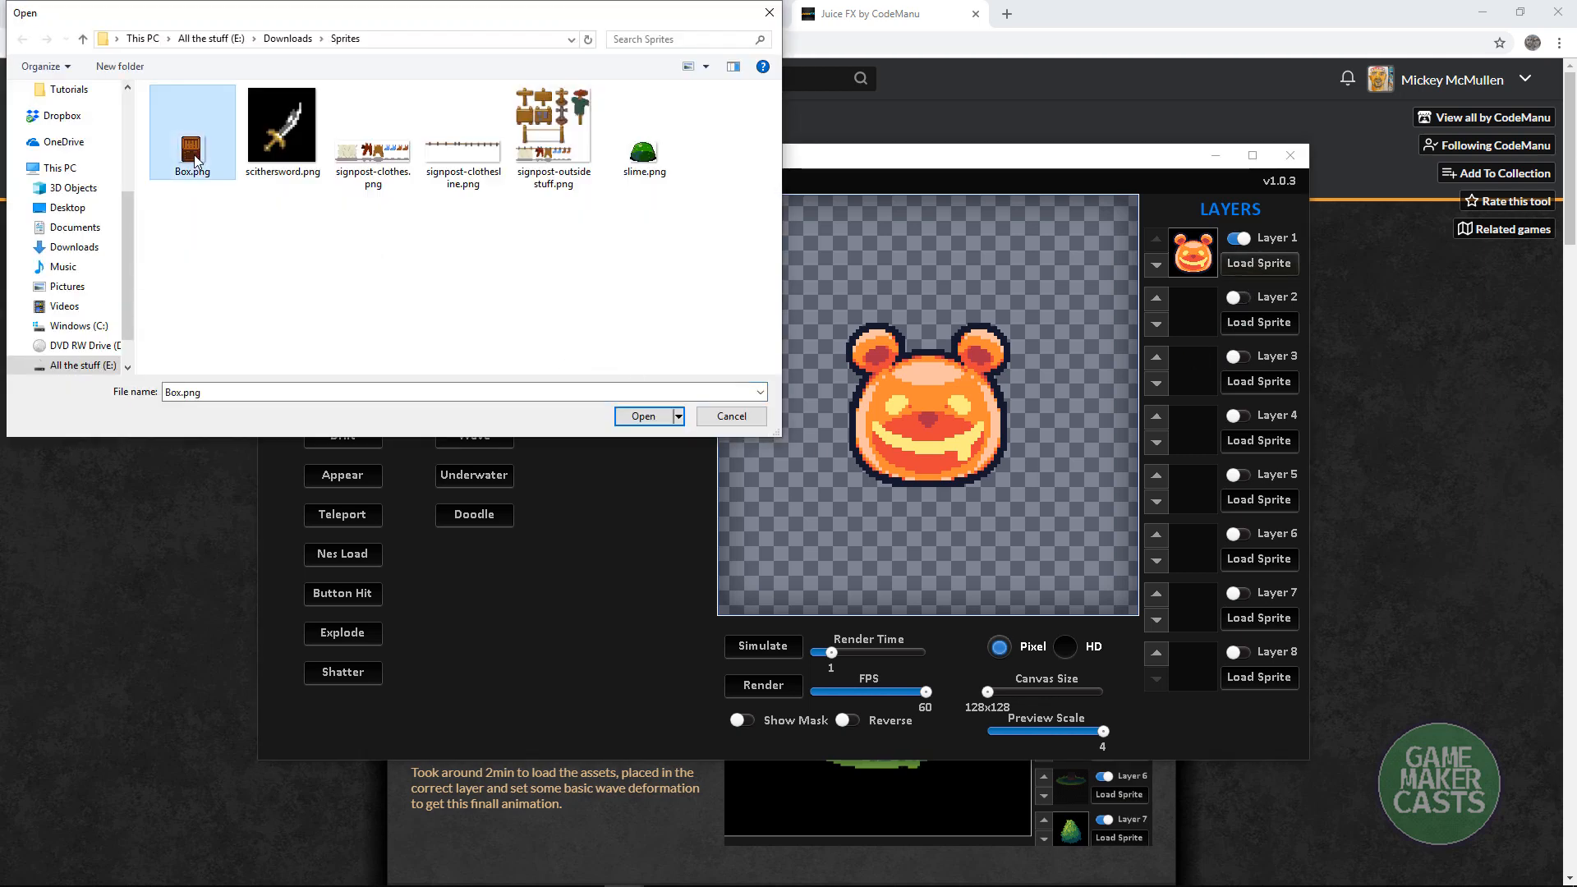
click(644, 416)
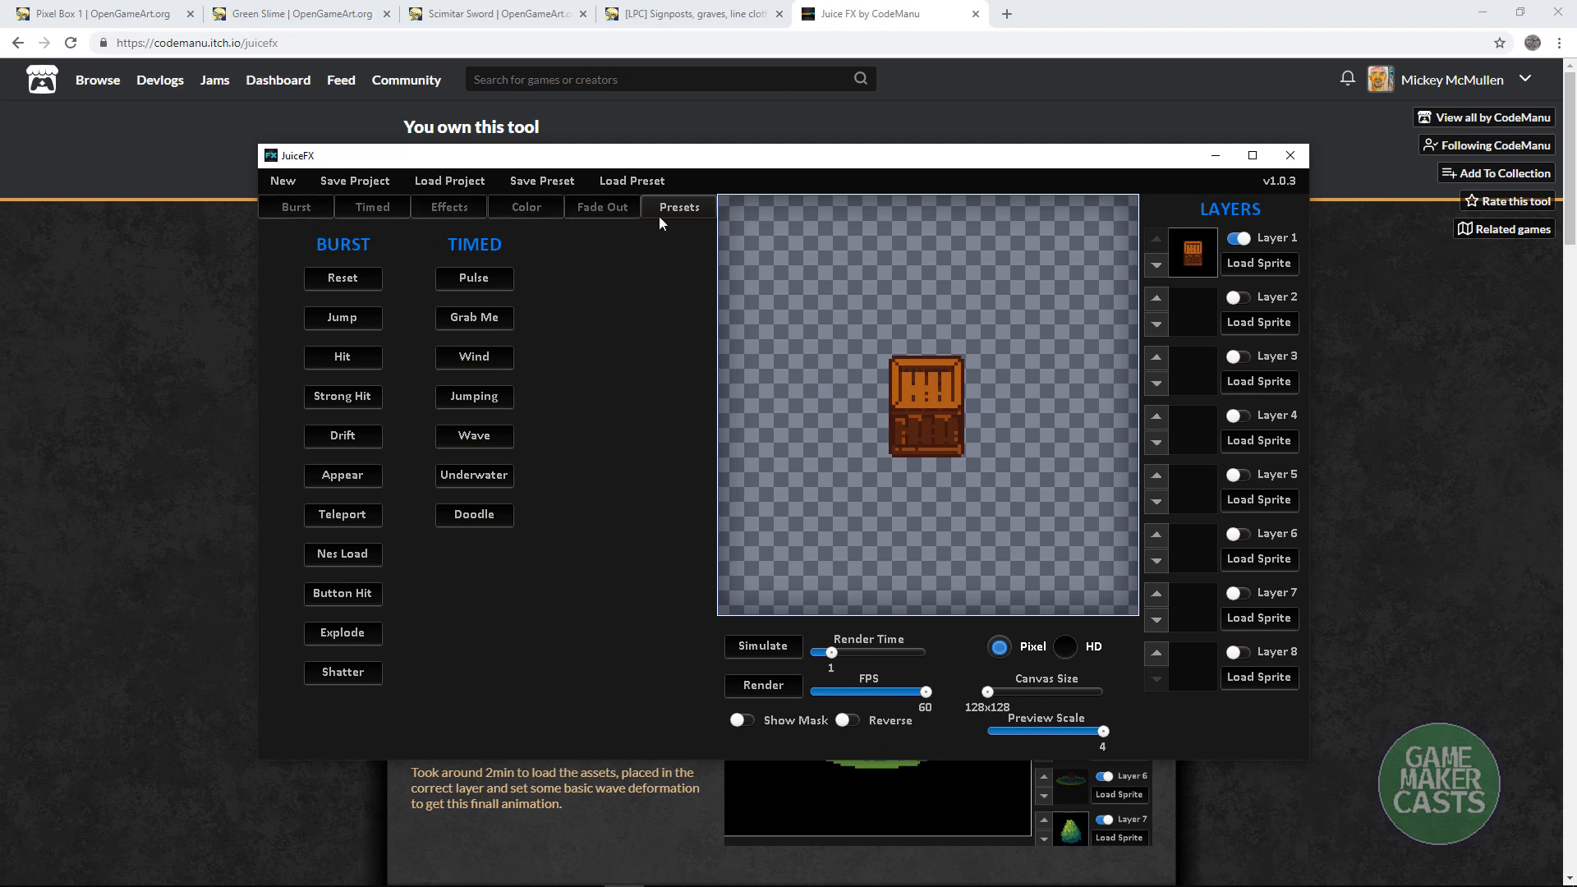
Step: Give the box a burst flash with intensity 0.26 and time 0.35
click(296, 207)
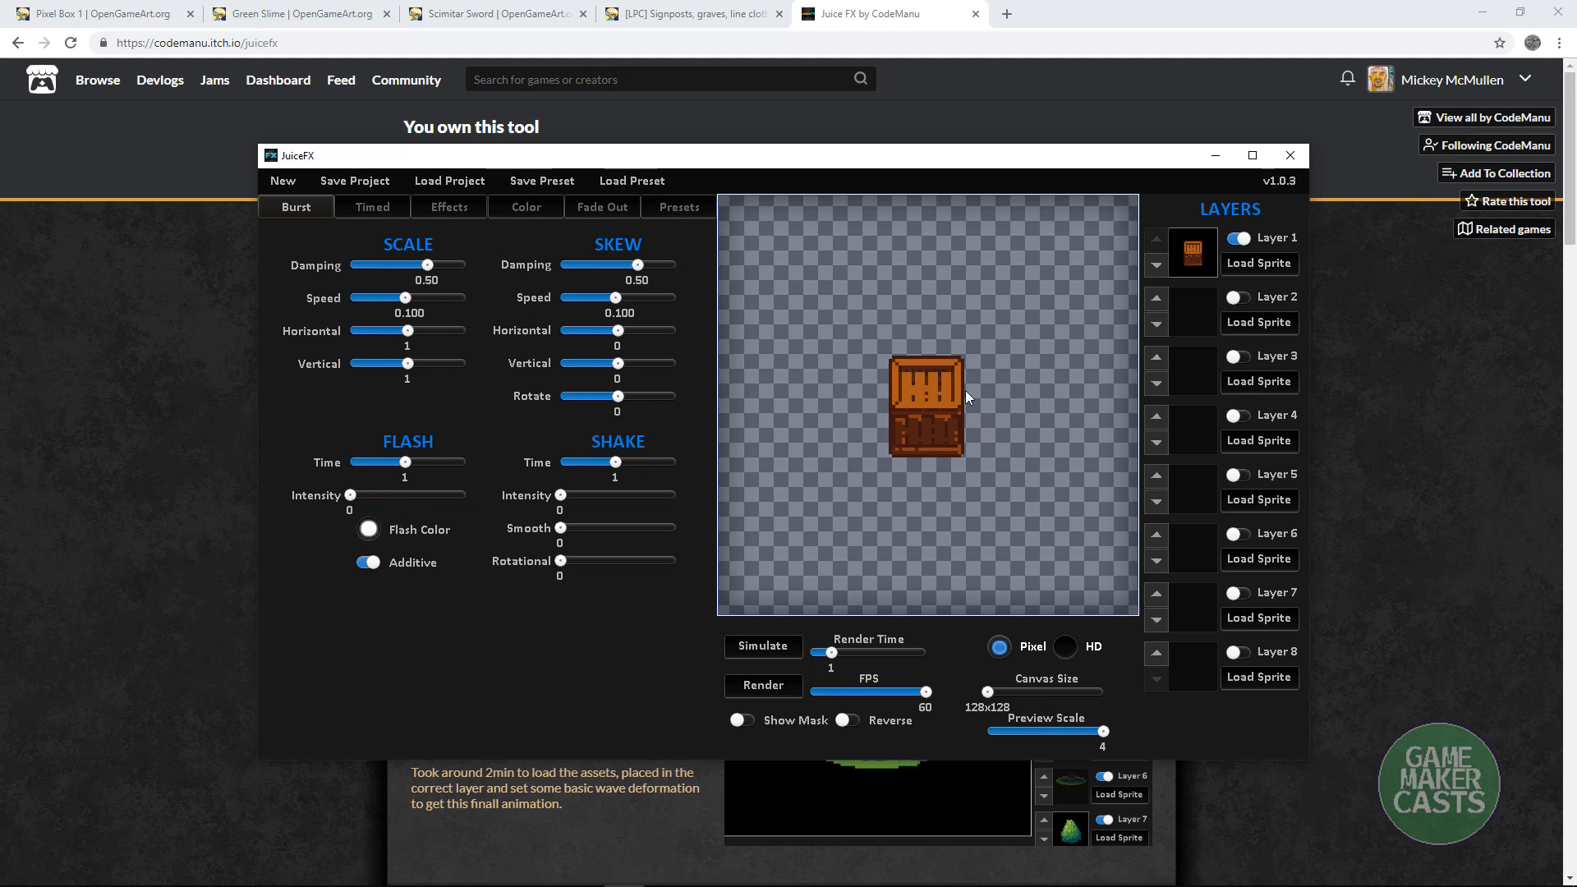
drag(351, 497, 380, 498)
click(370, 464)
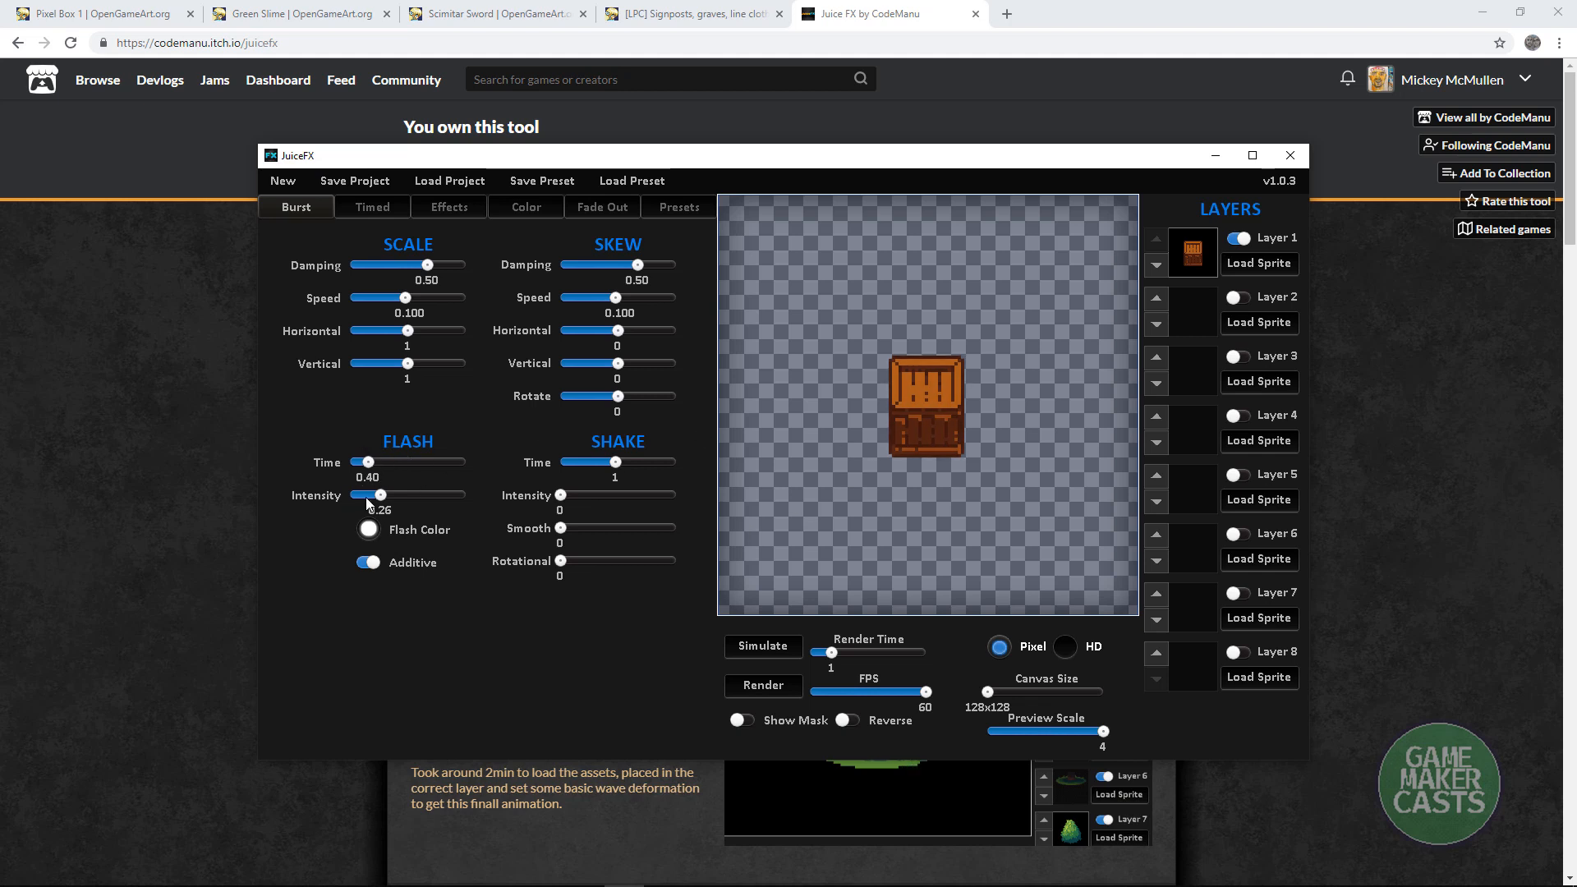
click(363, 463)
click(366, 464)
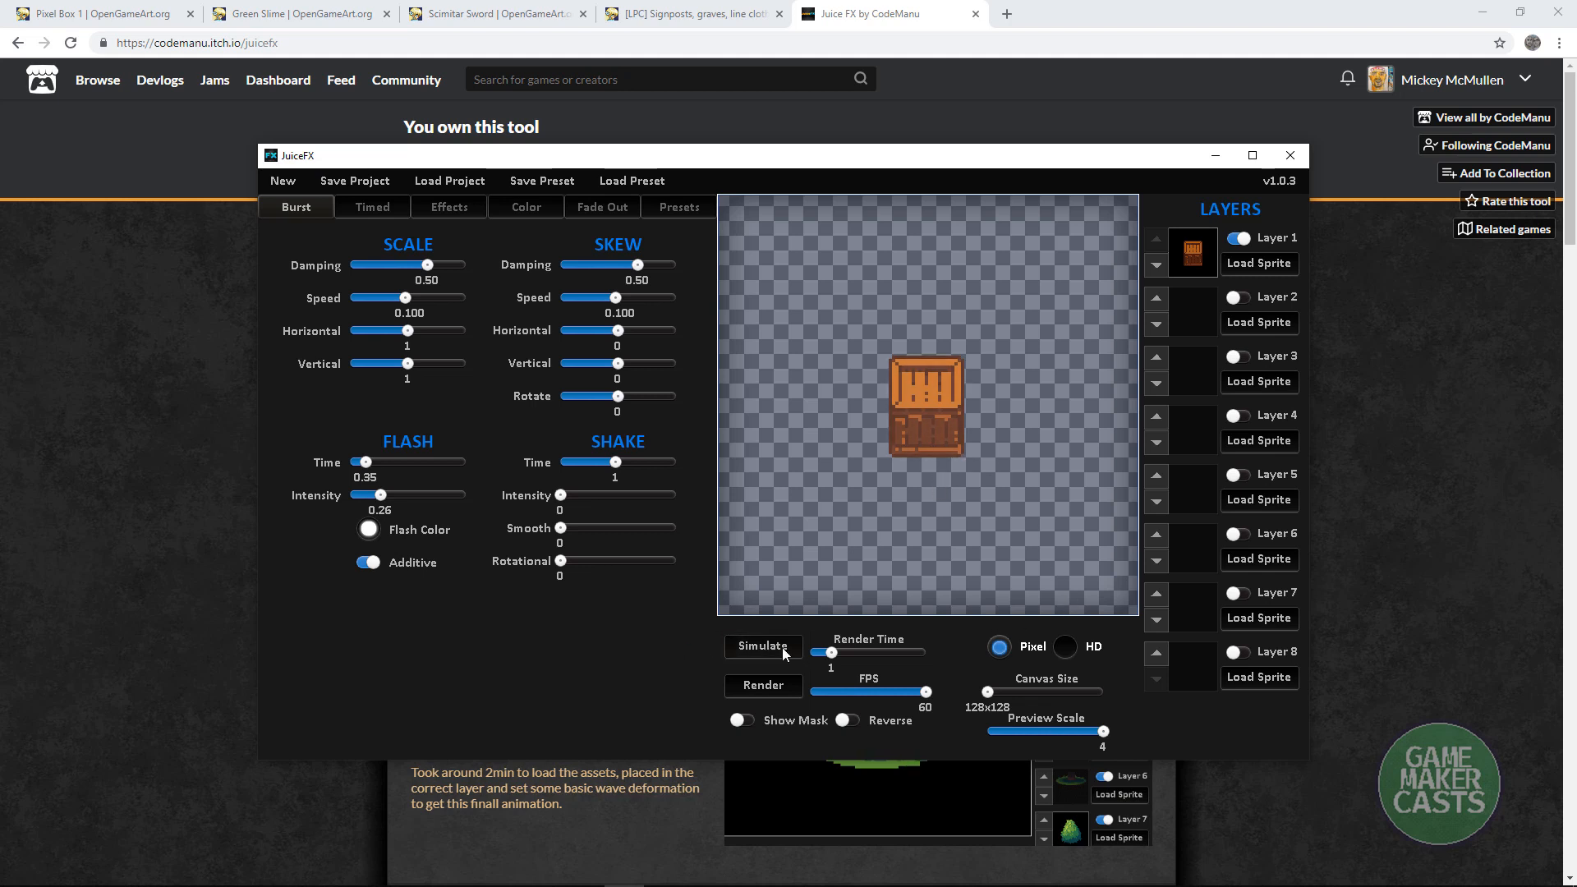
Step: Render the box's flash animation and save it as render.png in the Sprites folder
click(762, 687)
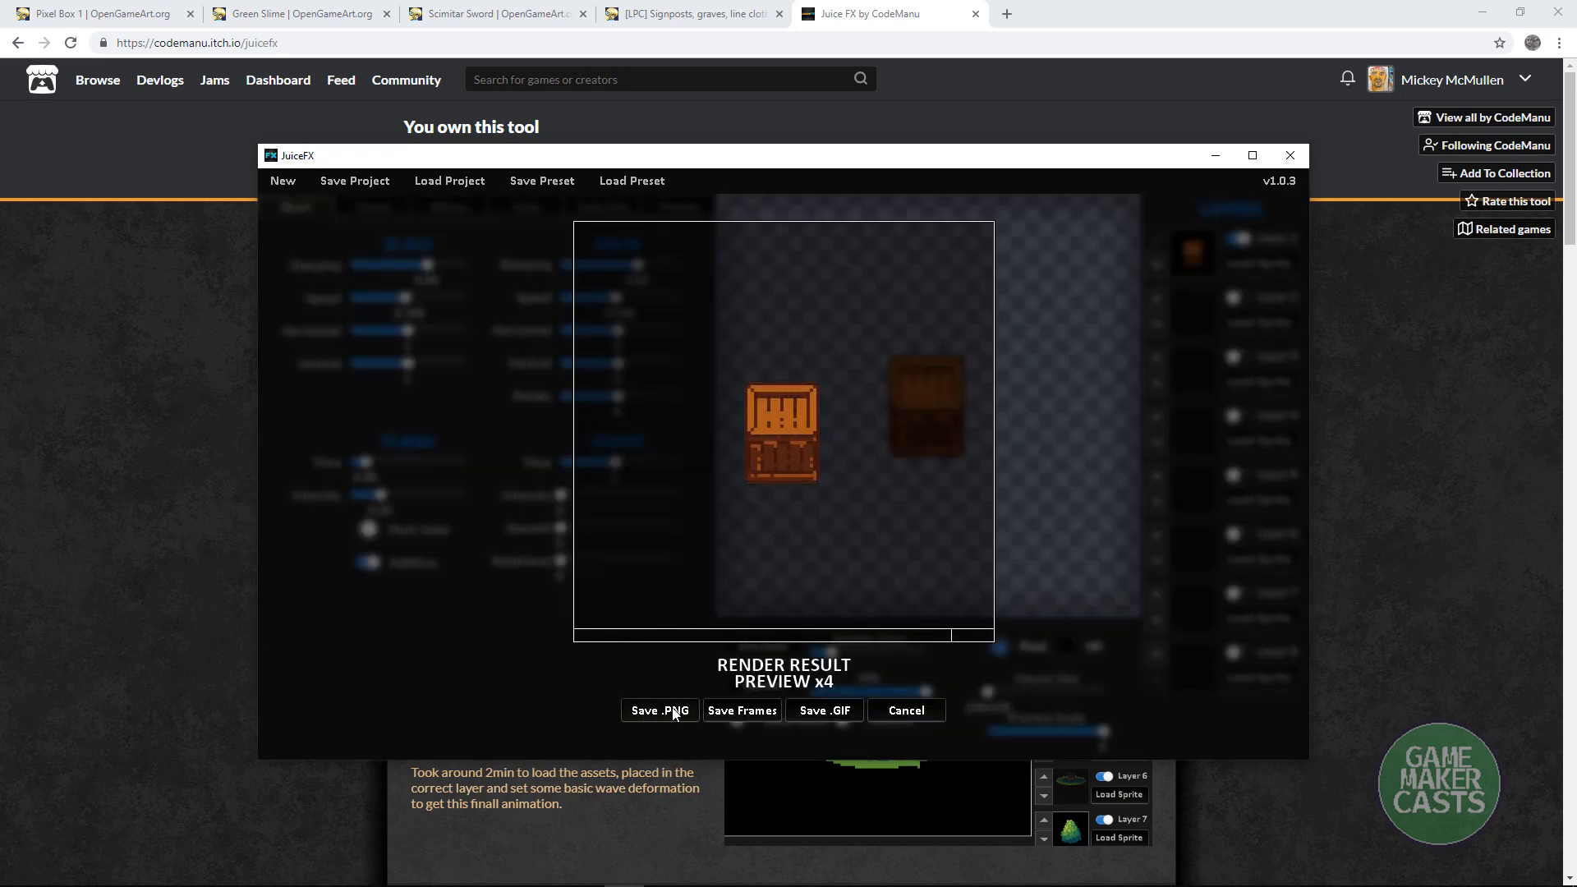
click(654, 711)
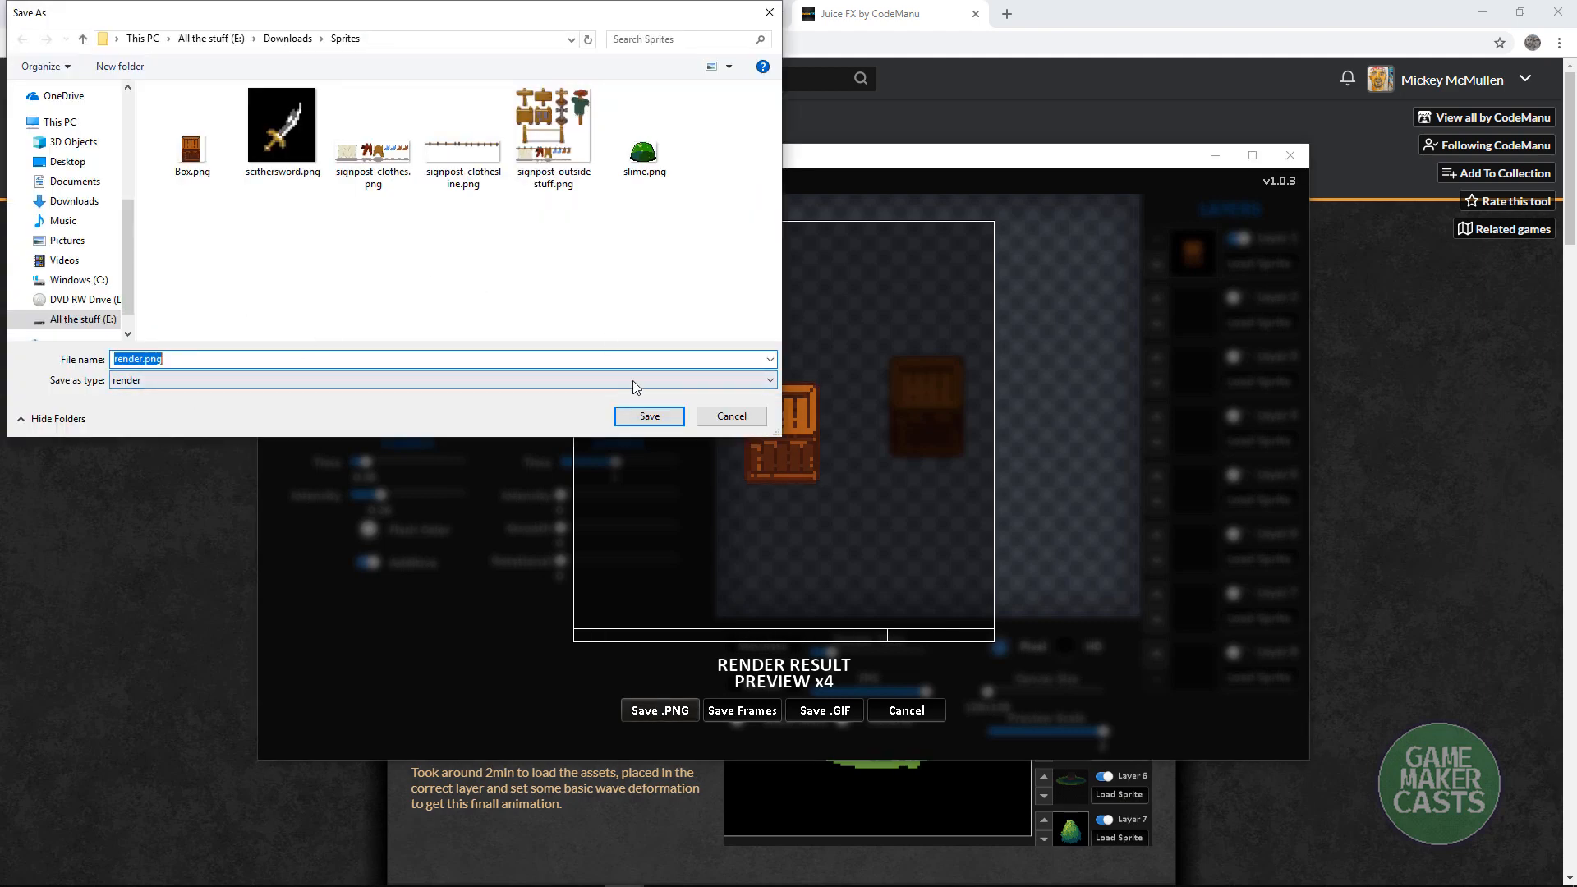
click(649, 416)
Step: Review the box's render result, then view the exported render.png sprite sheet in the Sprites folder and return to Juice FX
click(764, 686)
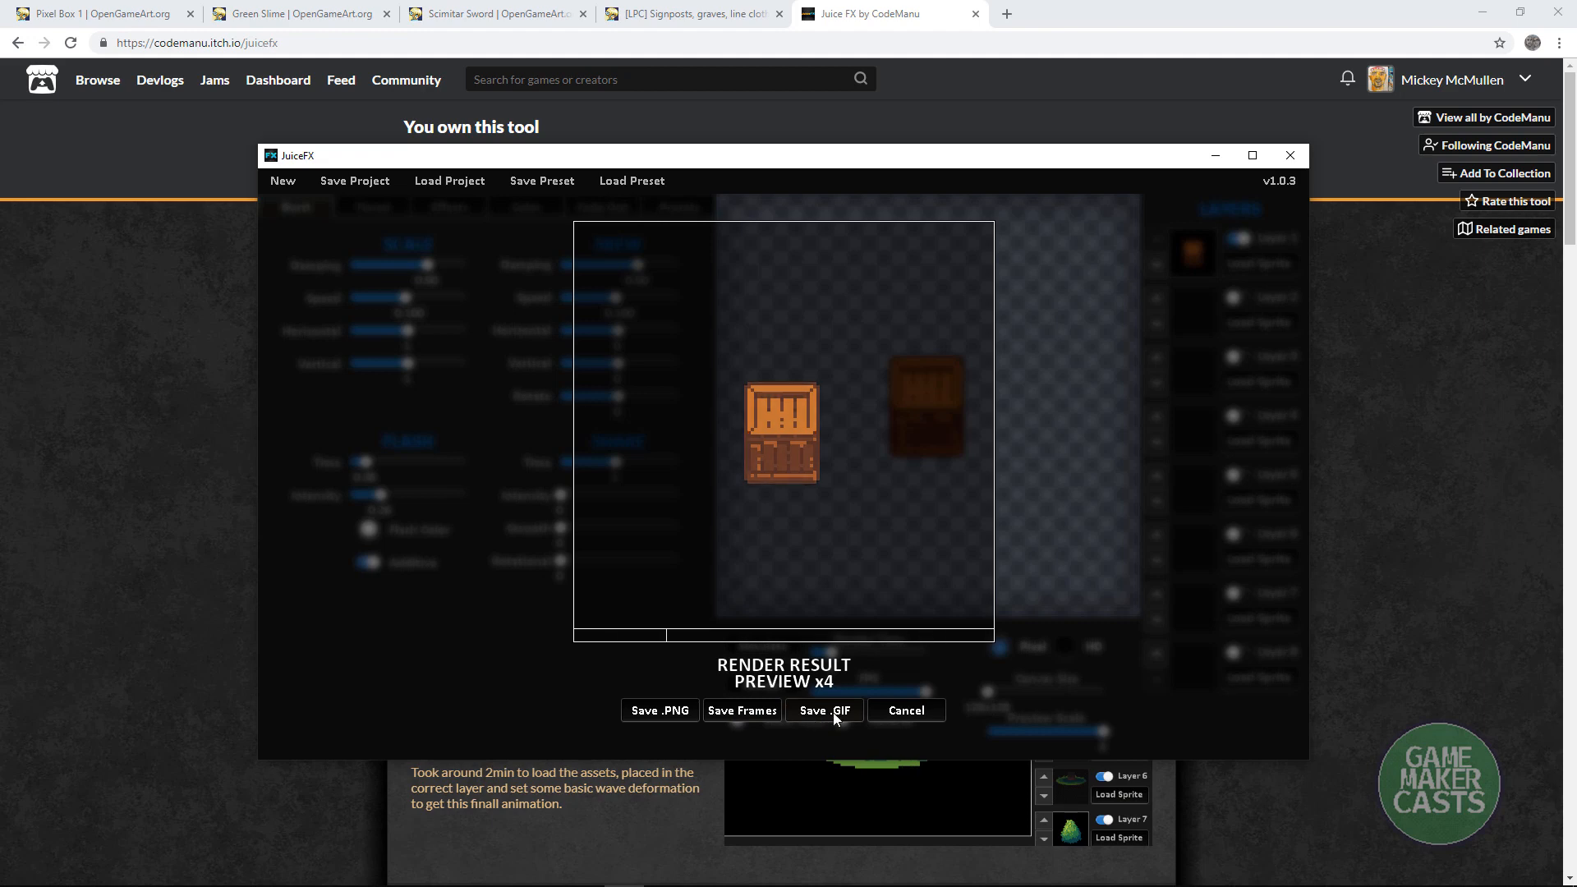
click(897, 711)
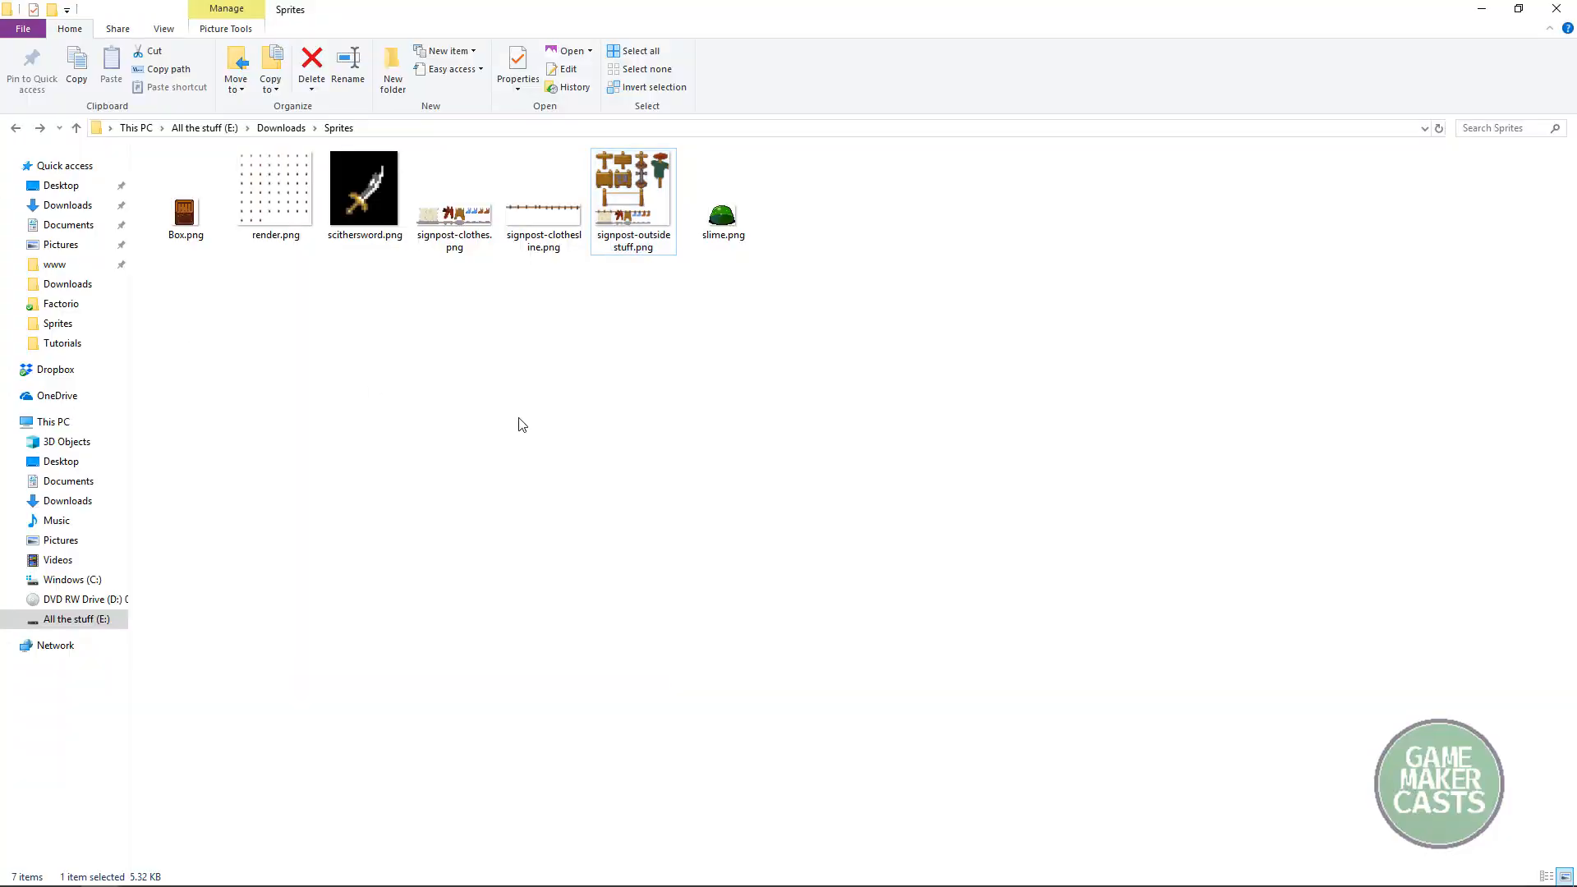
click(271, 215)
double_click(270, 216)
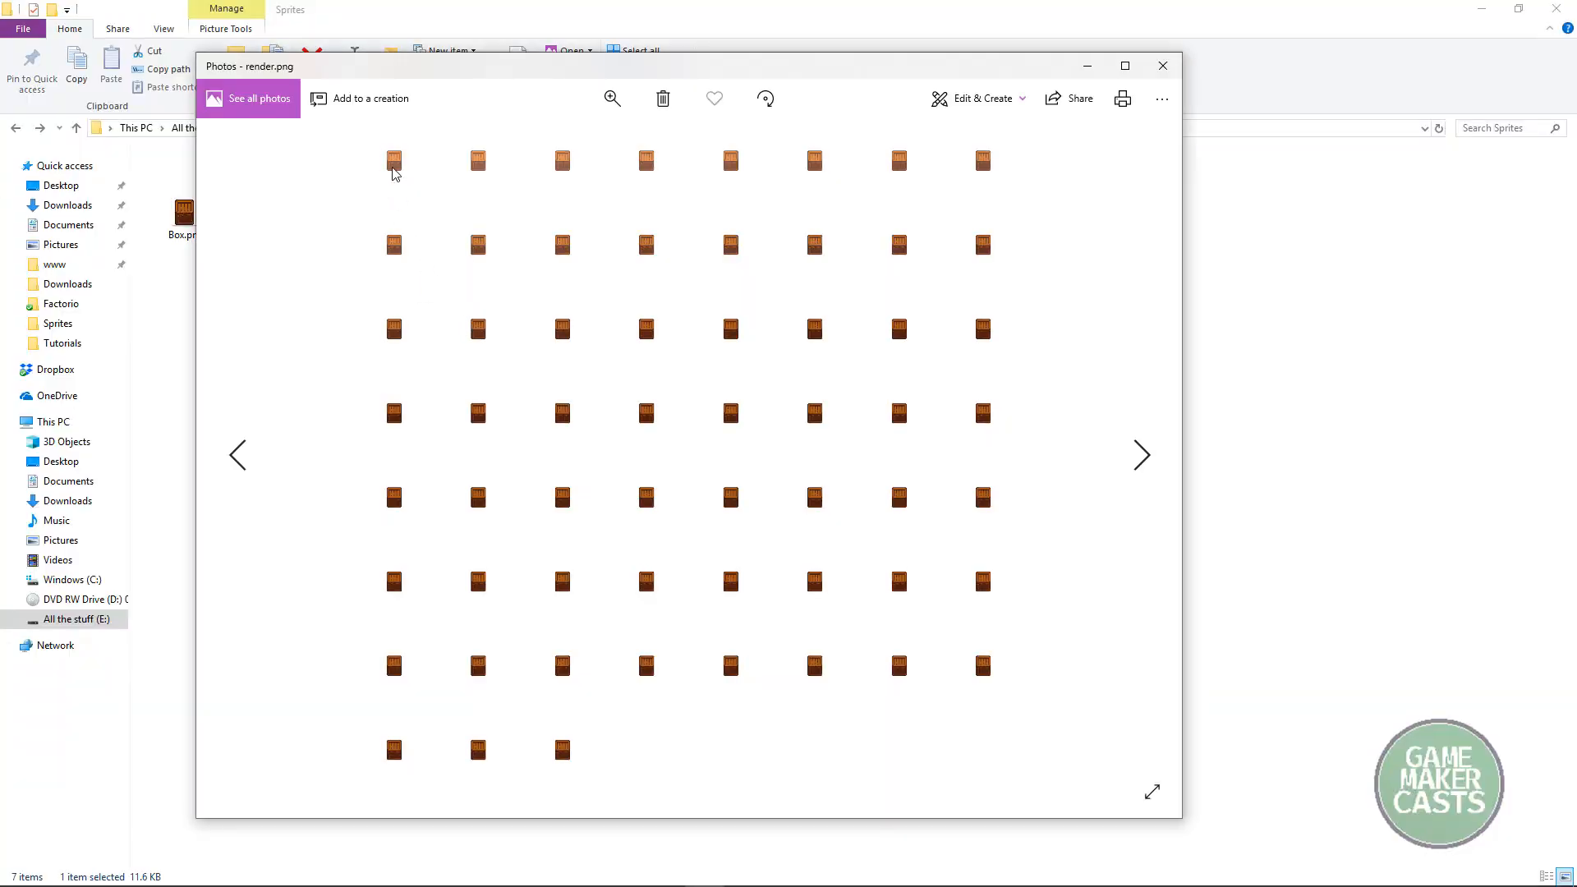
drag(546, 68, 672, 91)
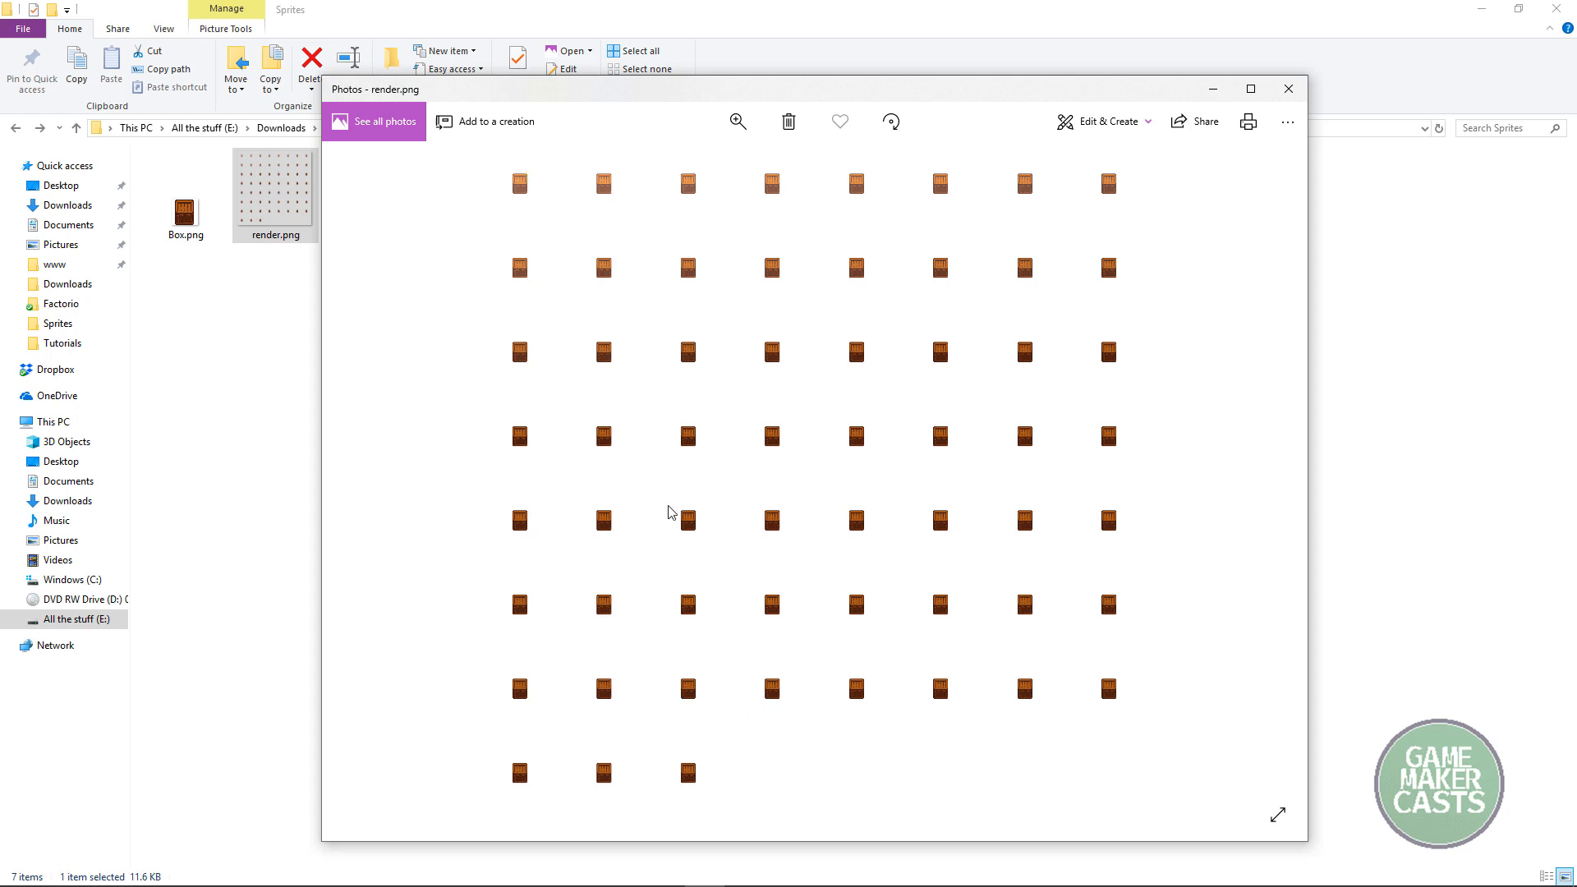
click(1271, 99)
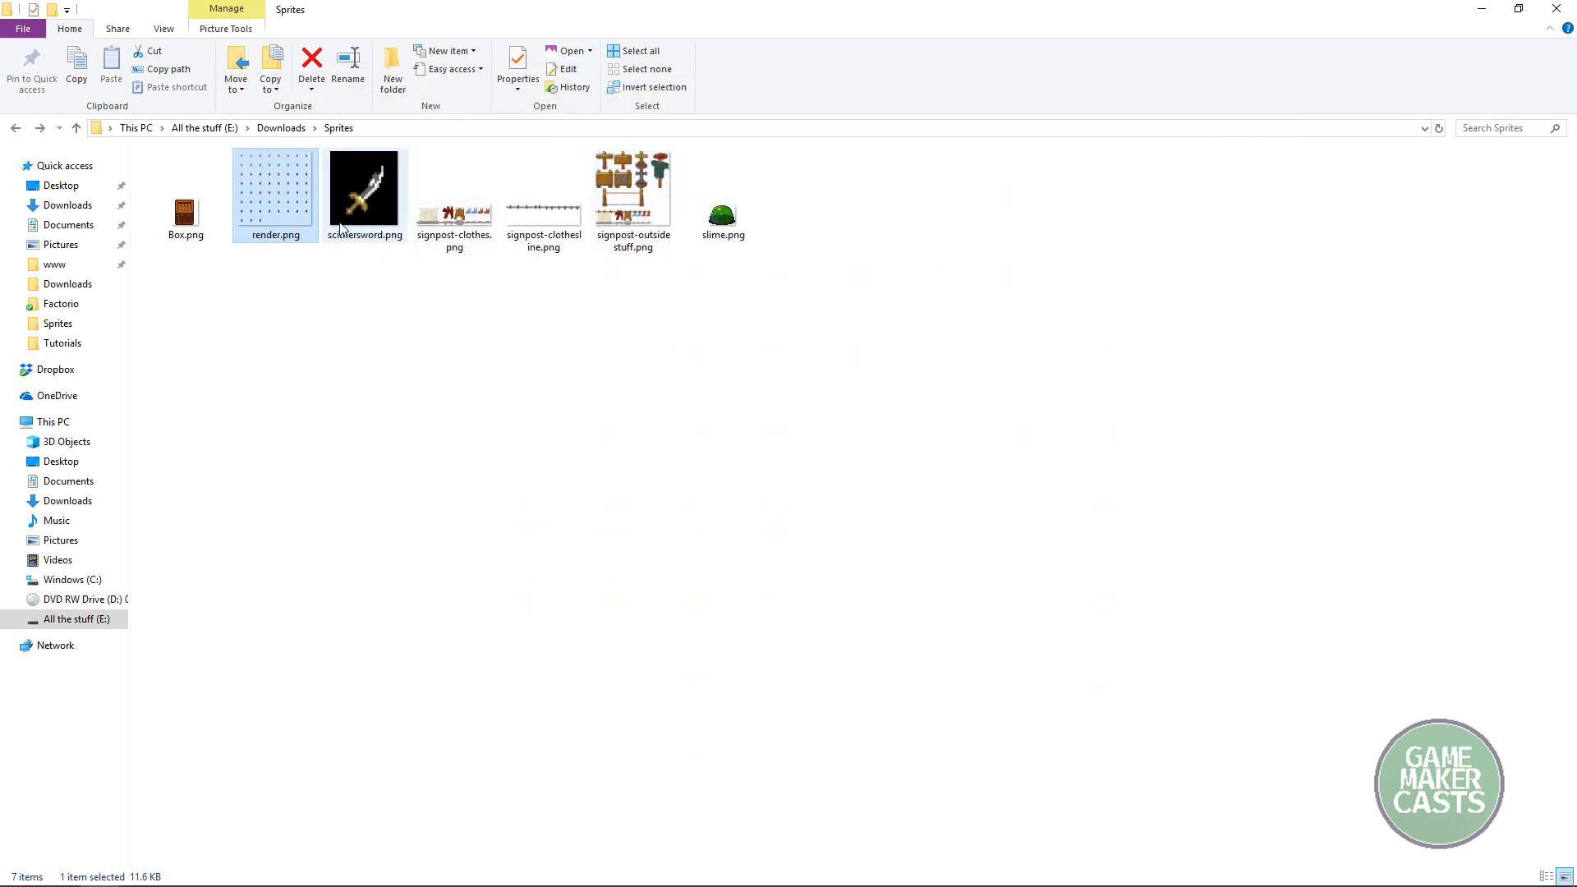
click(1481, 9)
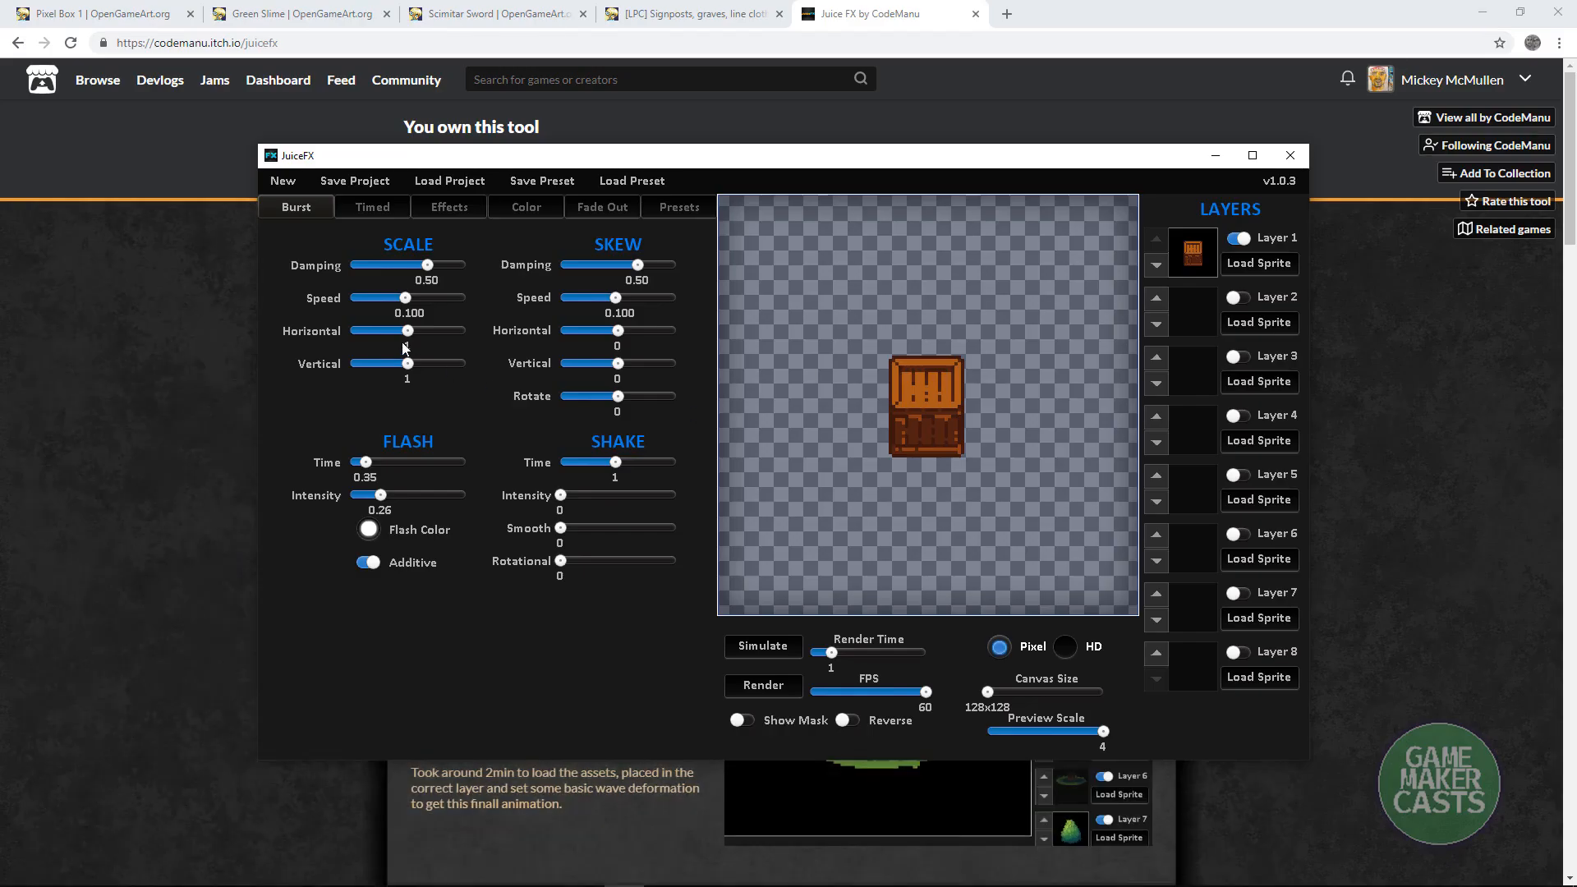
Step: Start a new project, discarding the changes, and load slime.png from the Sprites folder into Layer 1
click(287, 182)
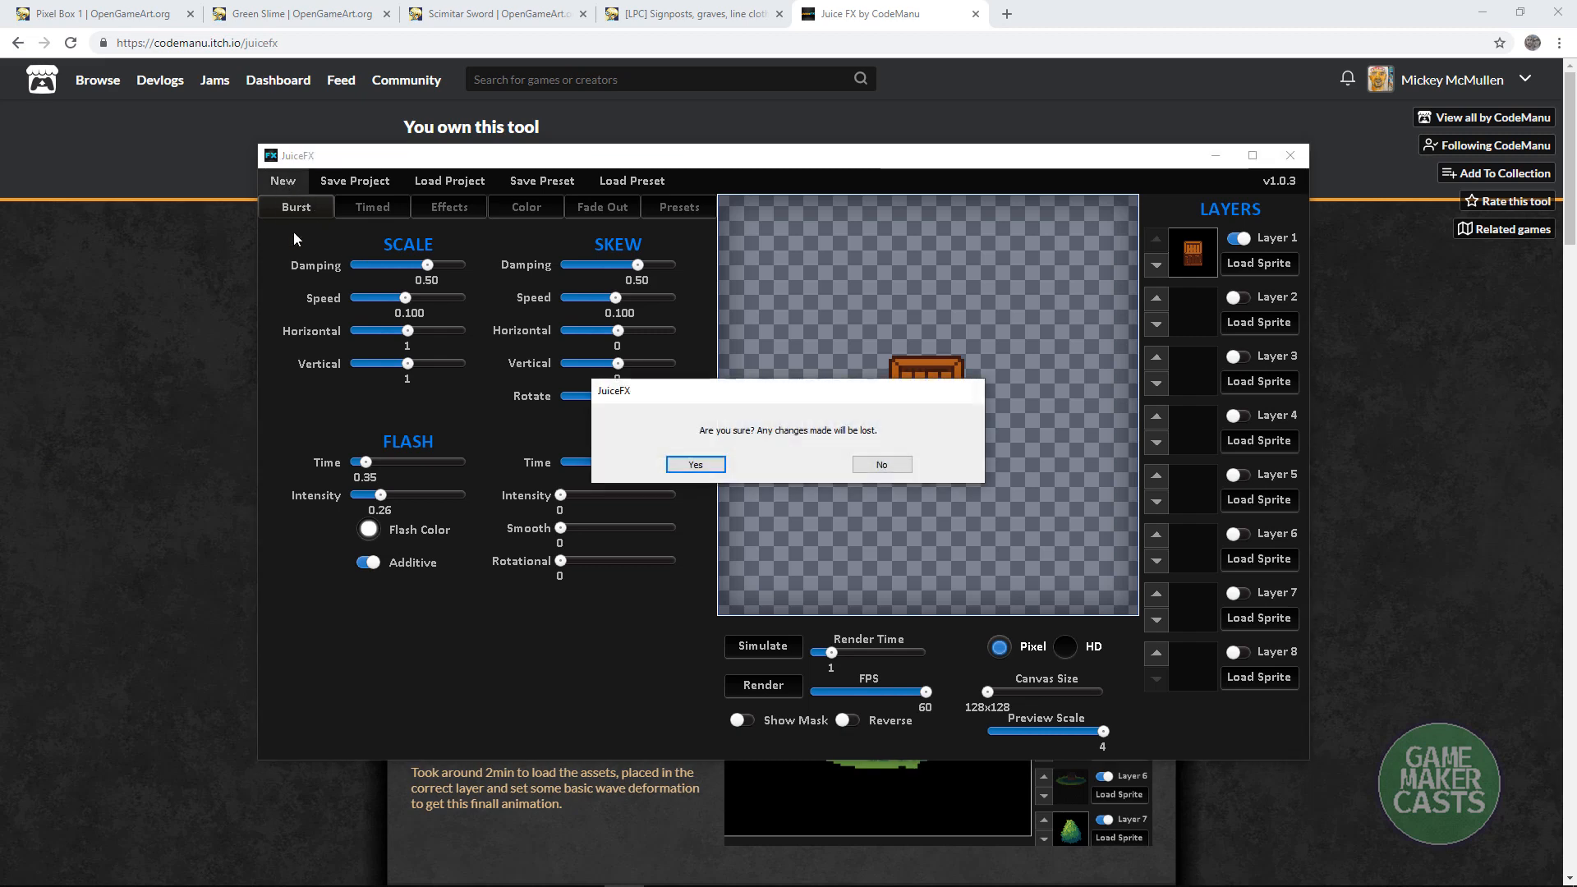
click(690, 466)
click(1278, 262)
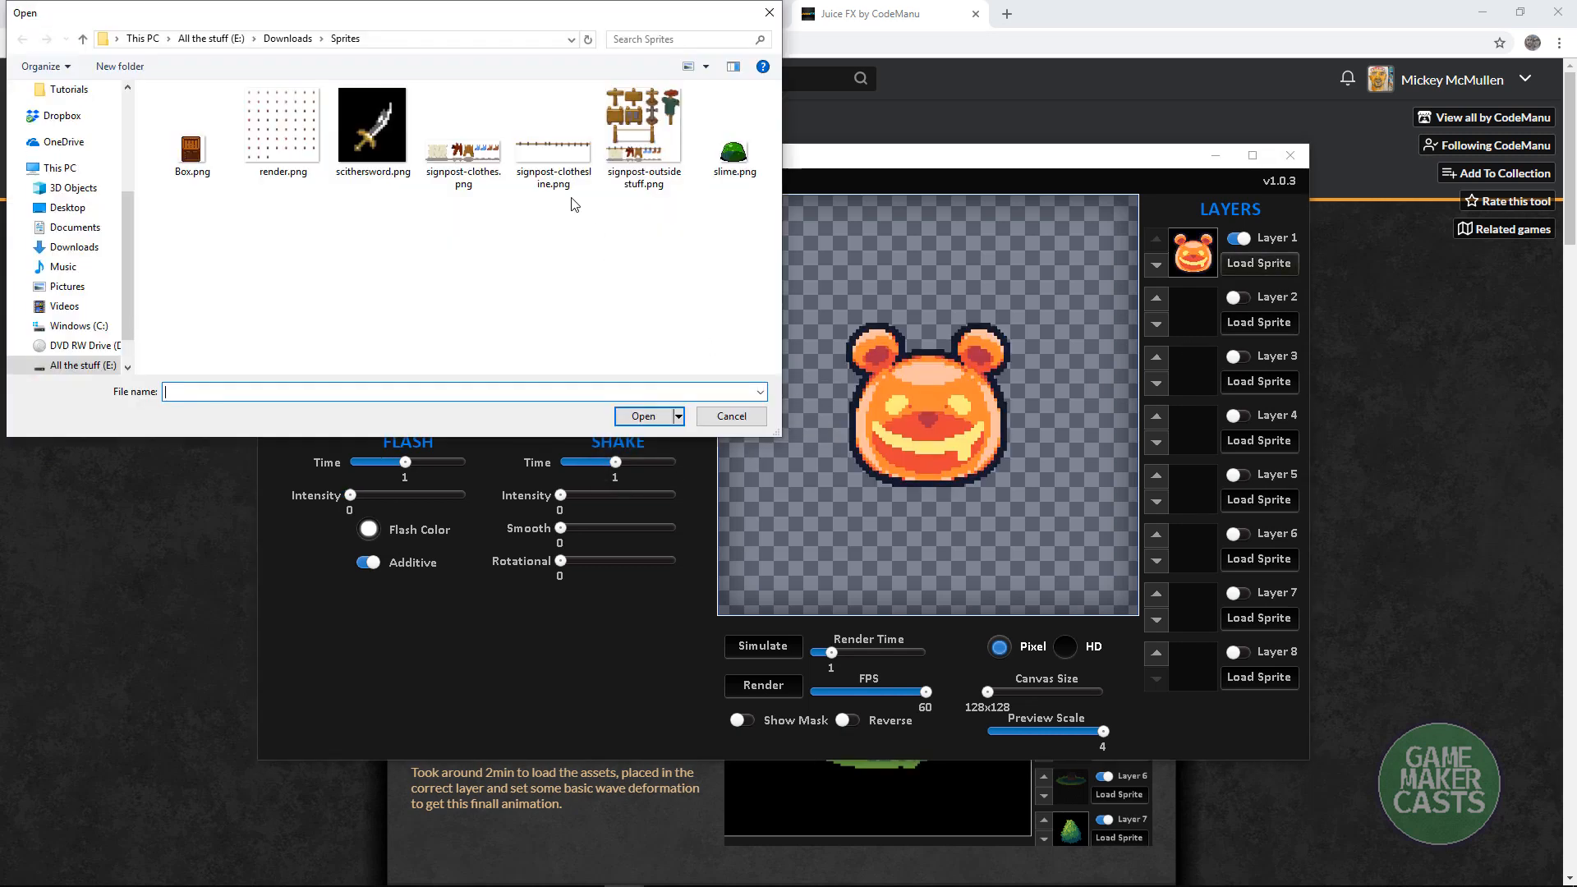
click(734, 152)
click(641, 420)
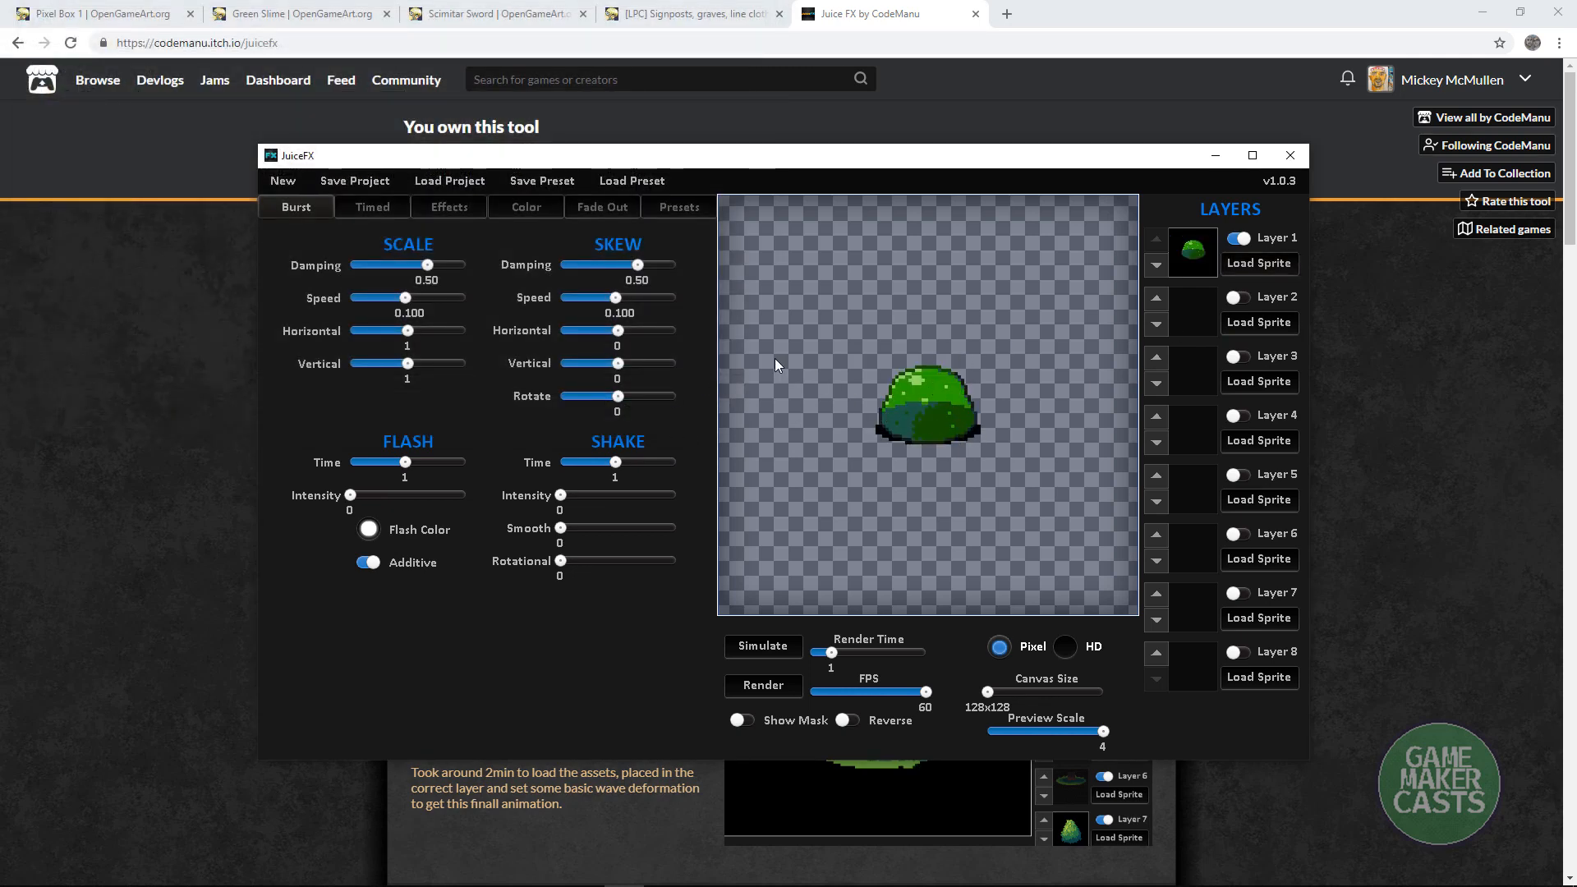
Step: Set the slime's timed wobble to 0 horizontally and 0.10 vertically
click(688, 211)
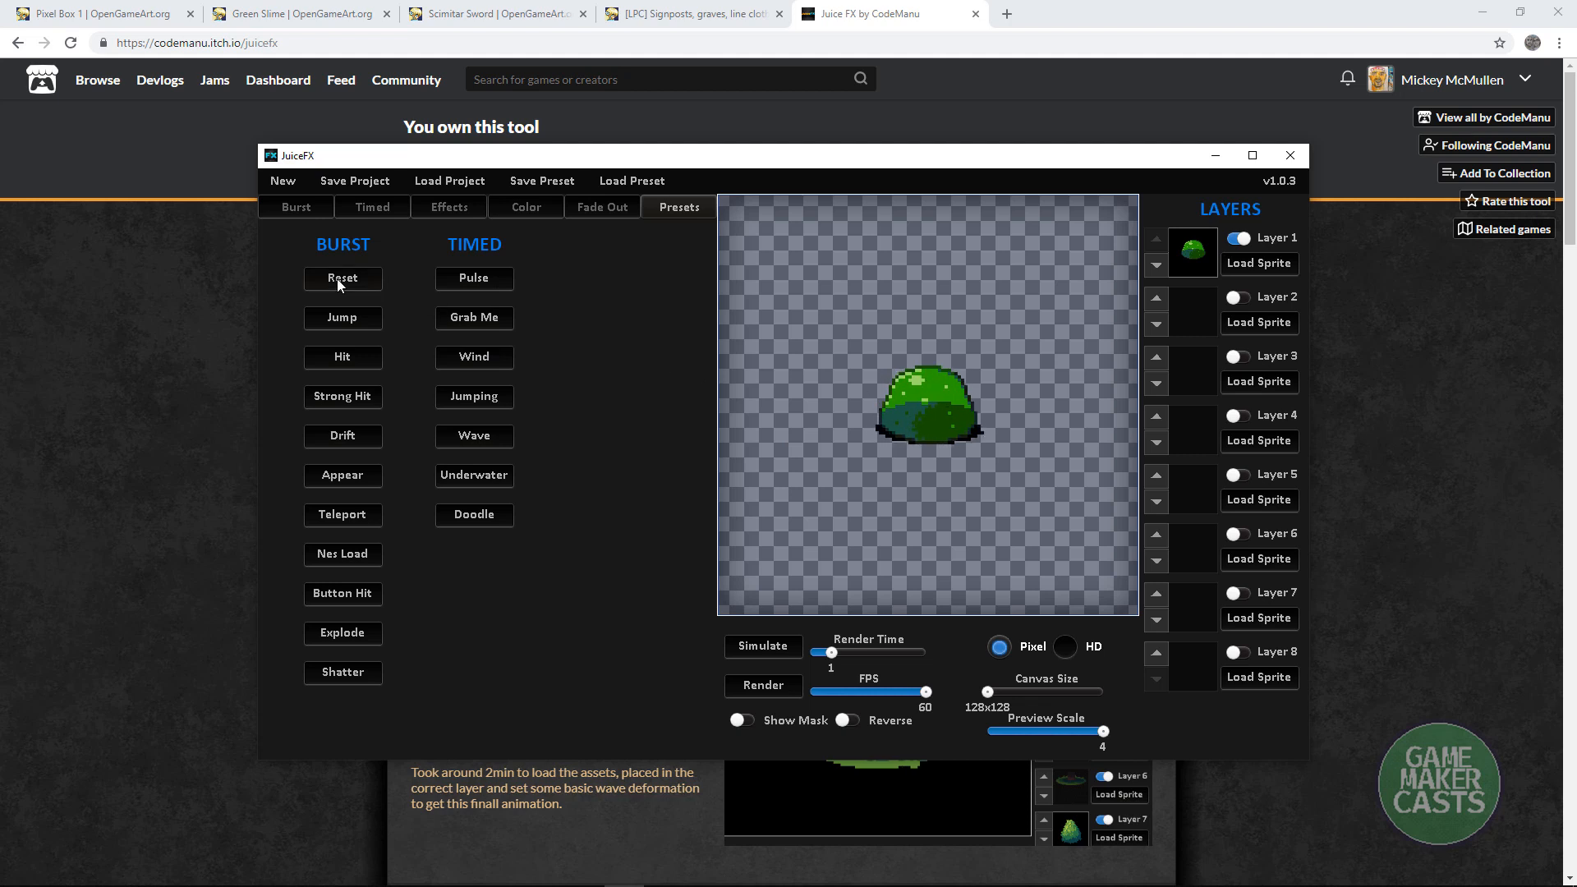
click(308, 212)
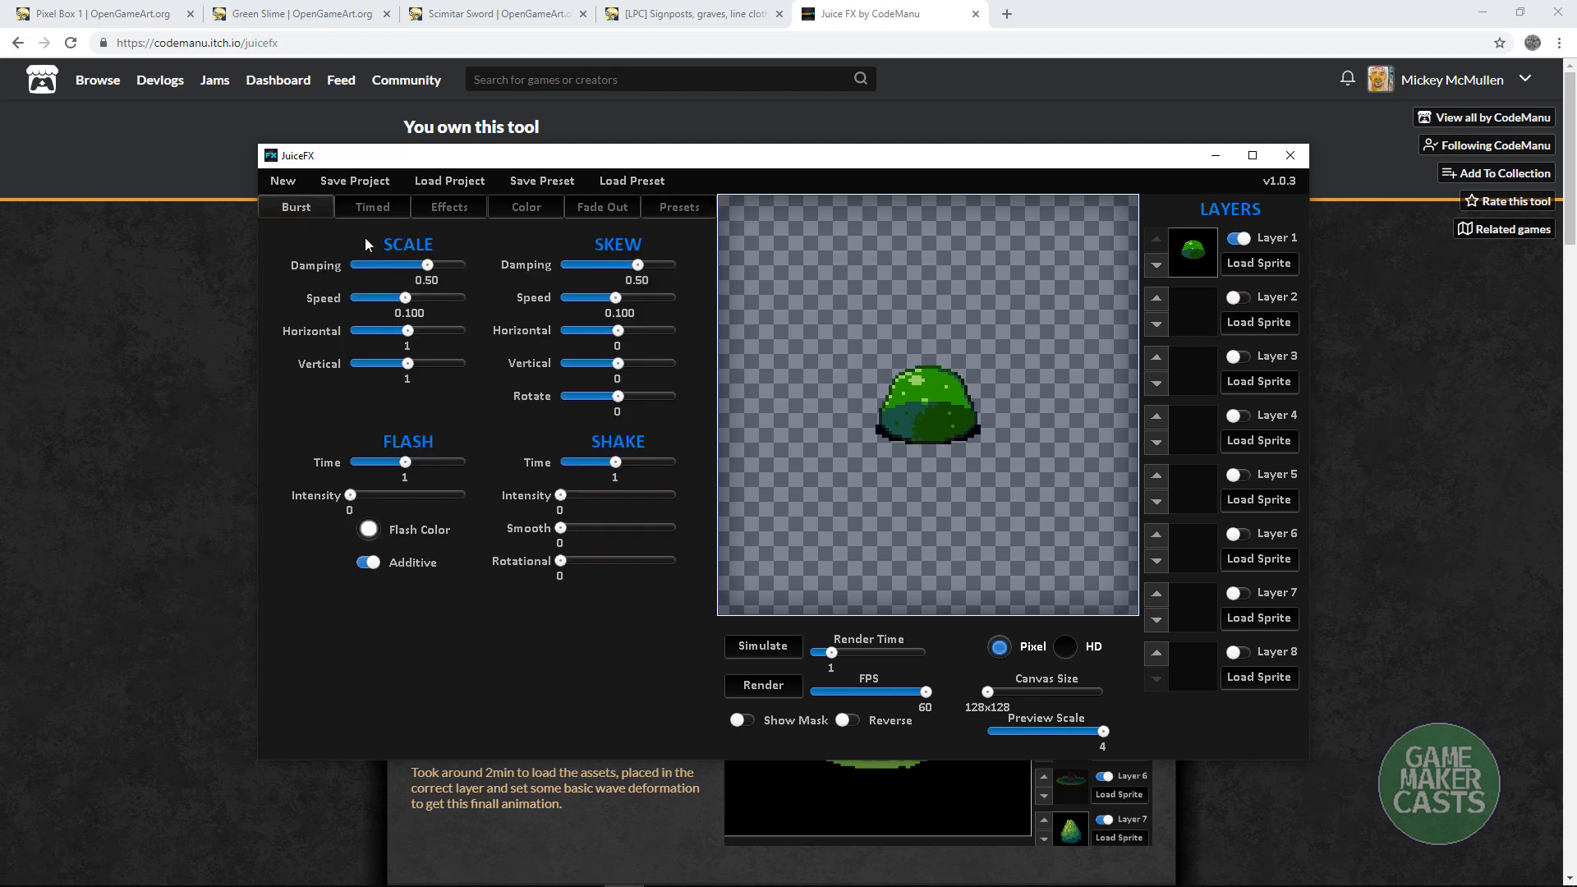
click(362, 211)
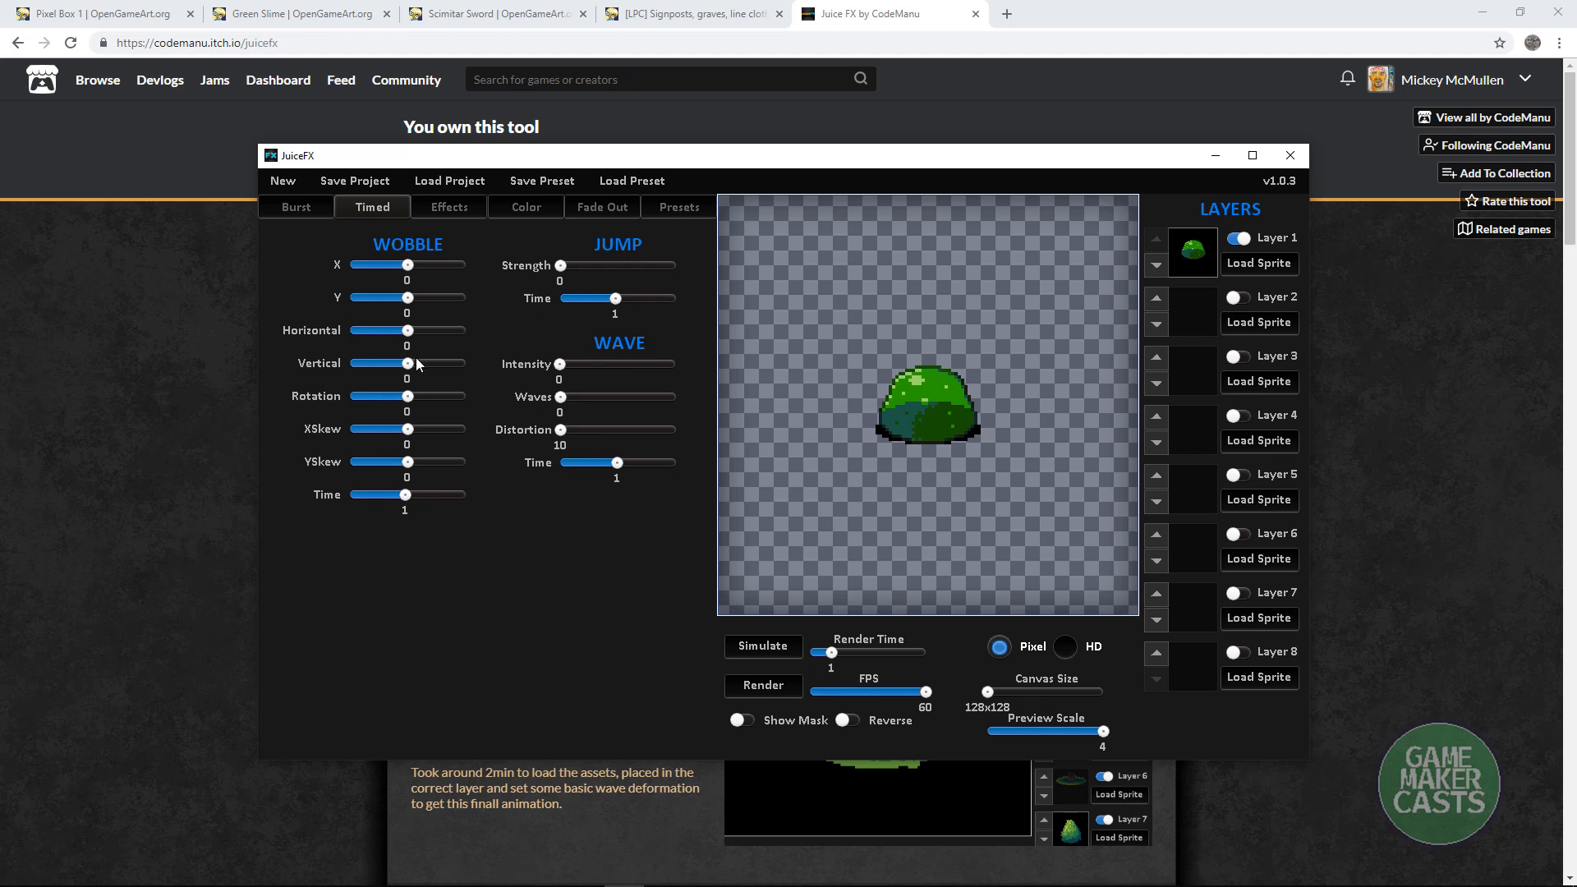
drag(409, 332, 409, 332)
right_click(408, 333)
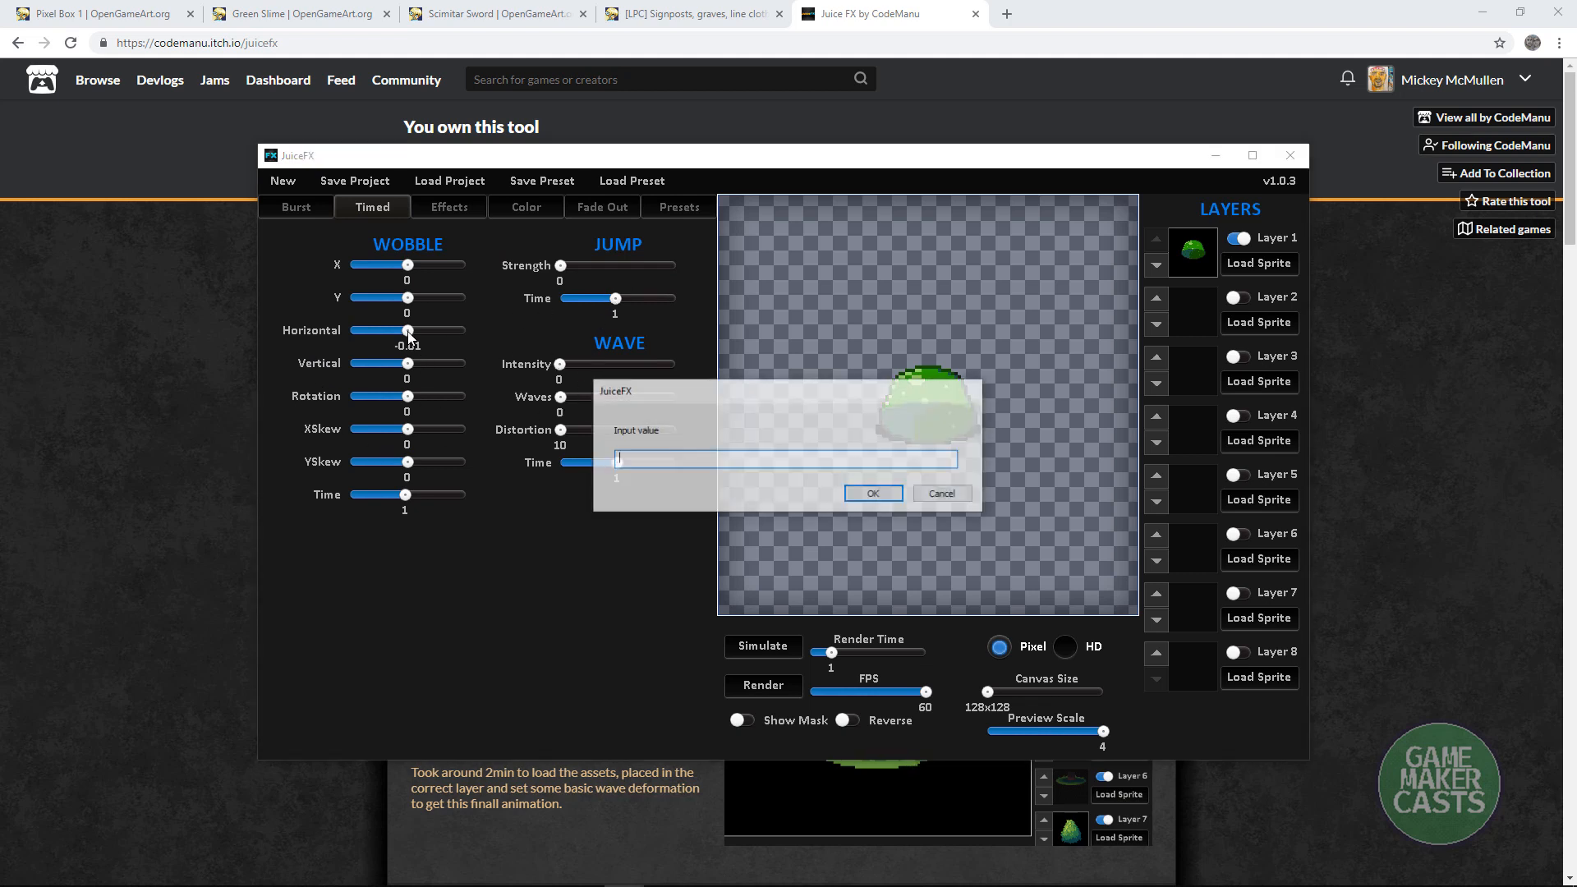
text(0)
key(Return)
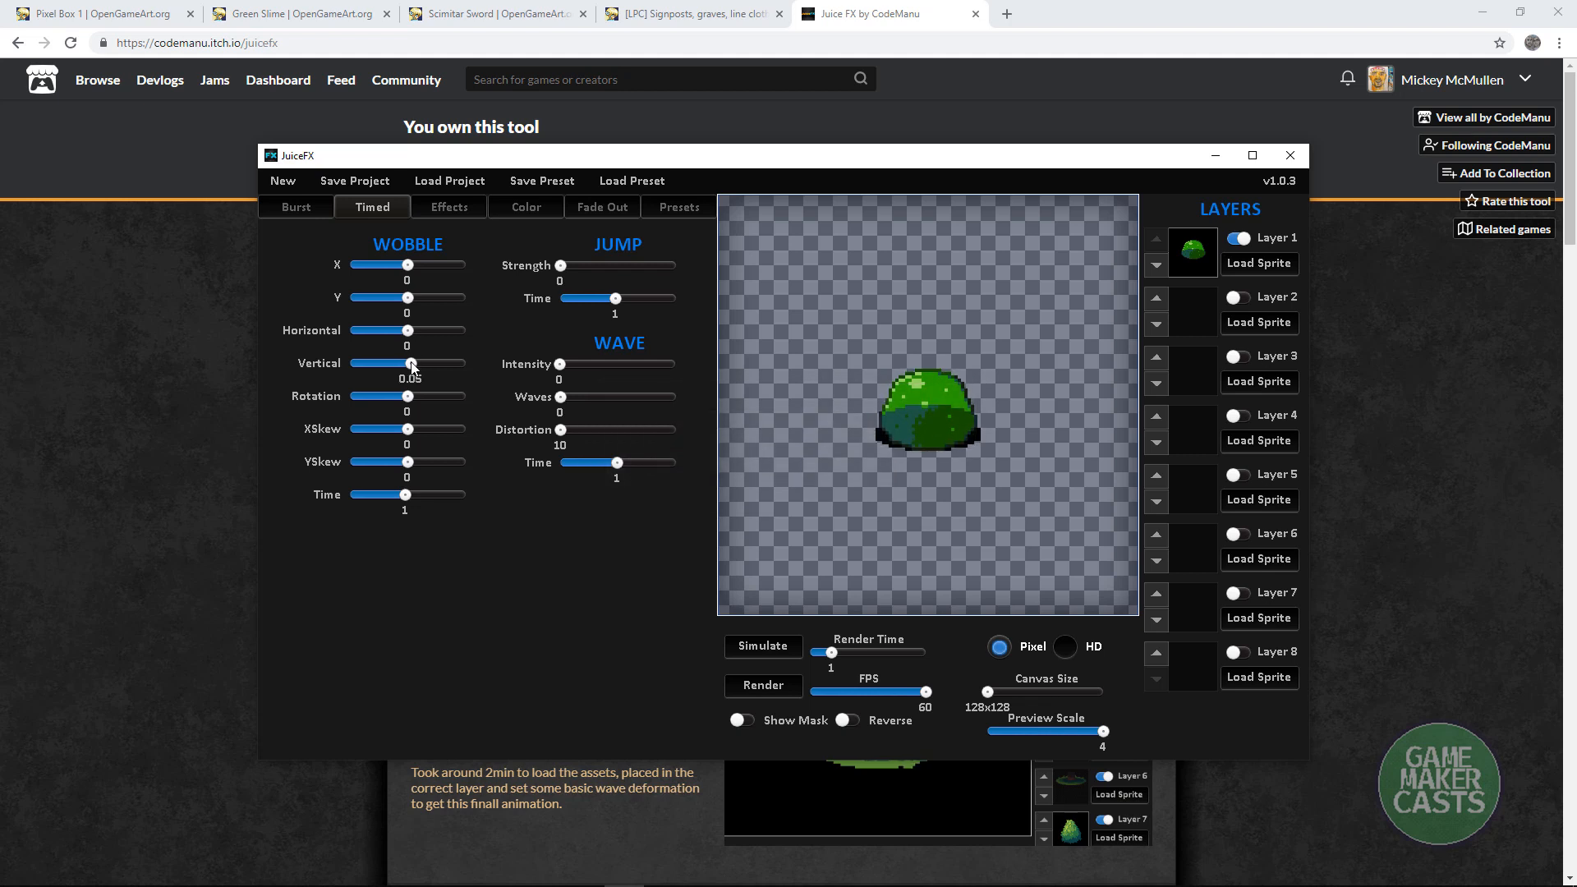
drag(408, 363, 414, 369)
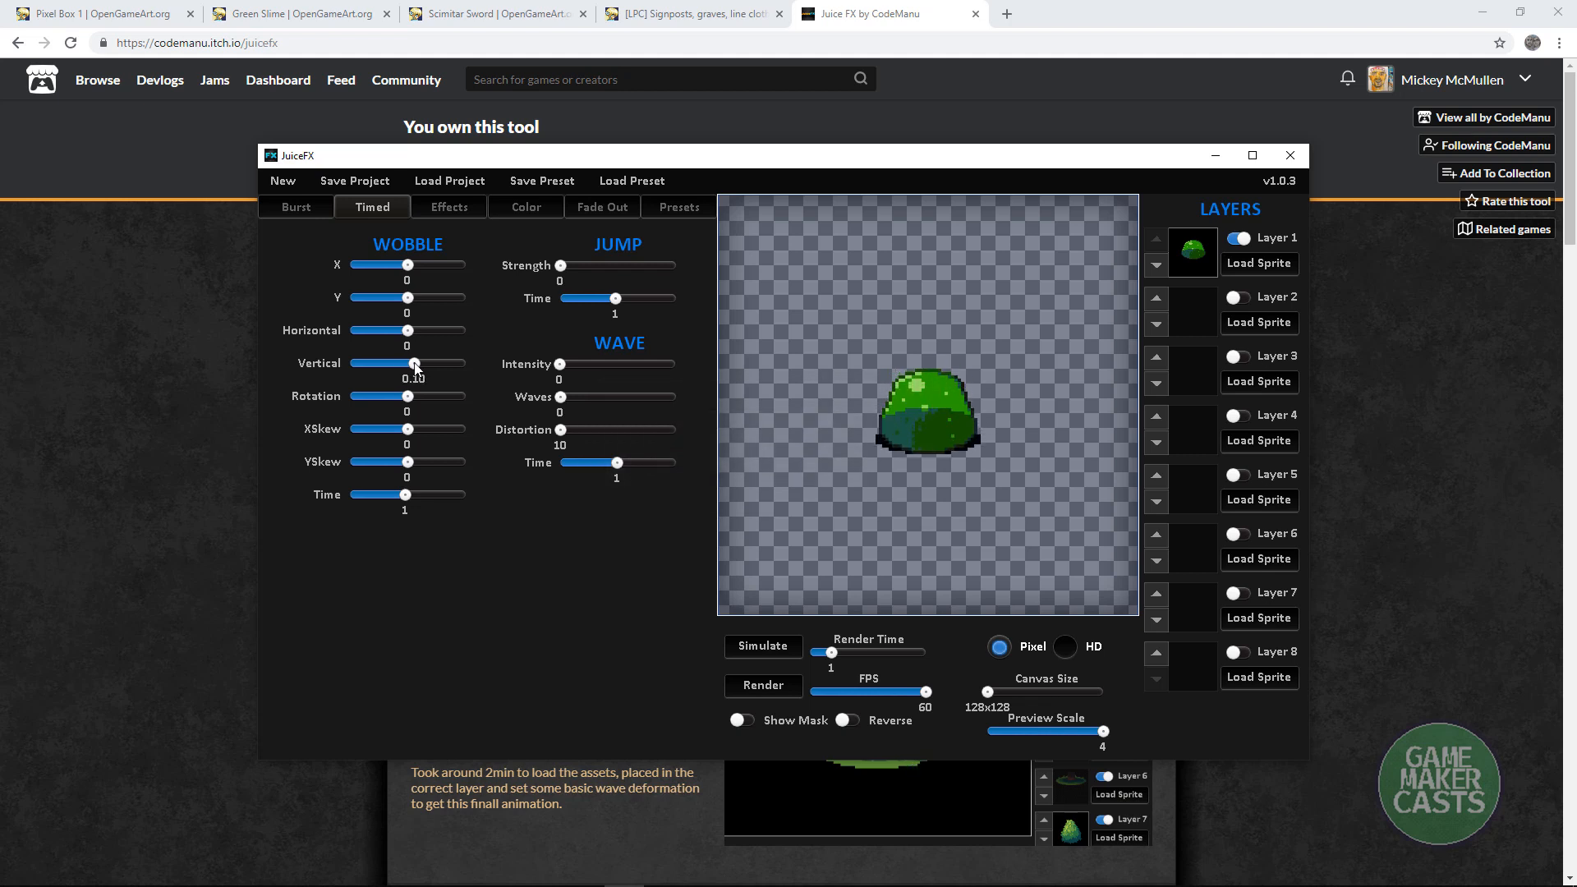
Step: Move the slime's pivot point to its bottom centre and set the wobble time to 1.50
click(933, 364)
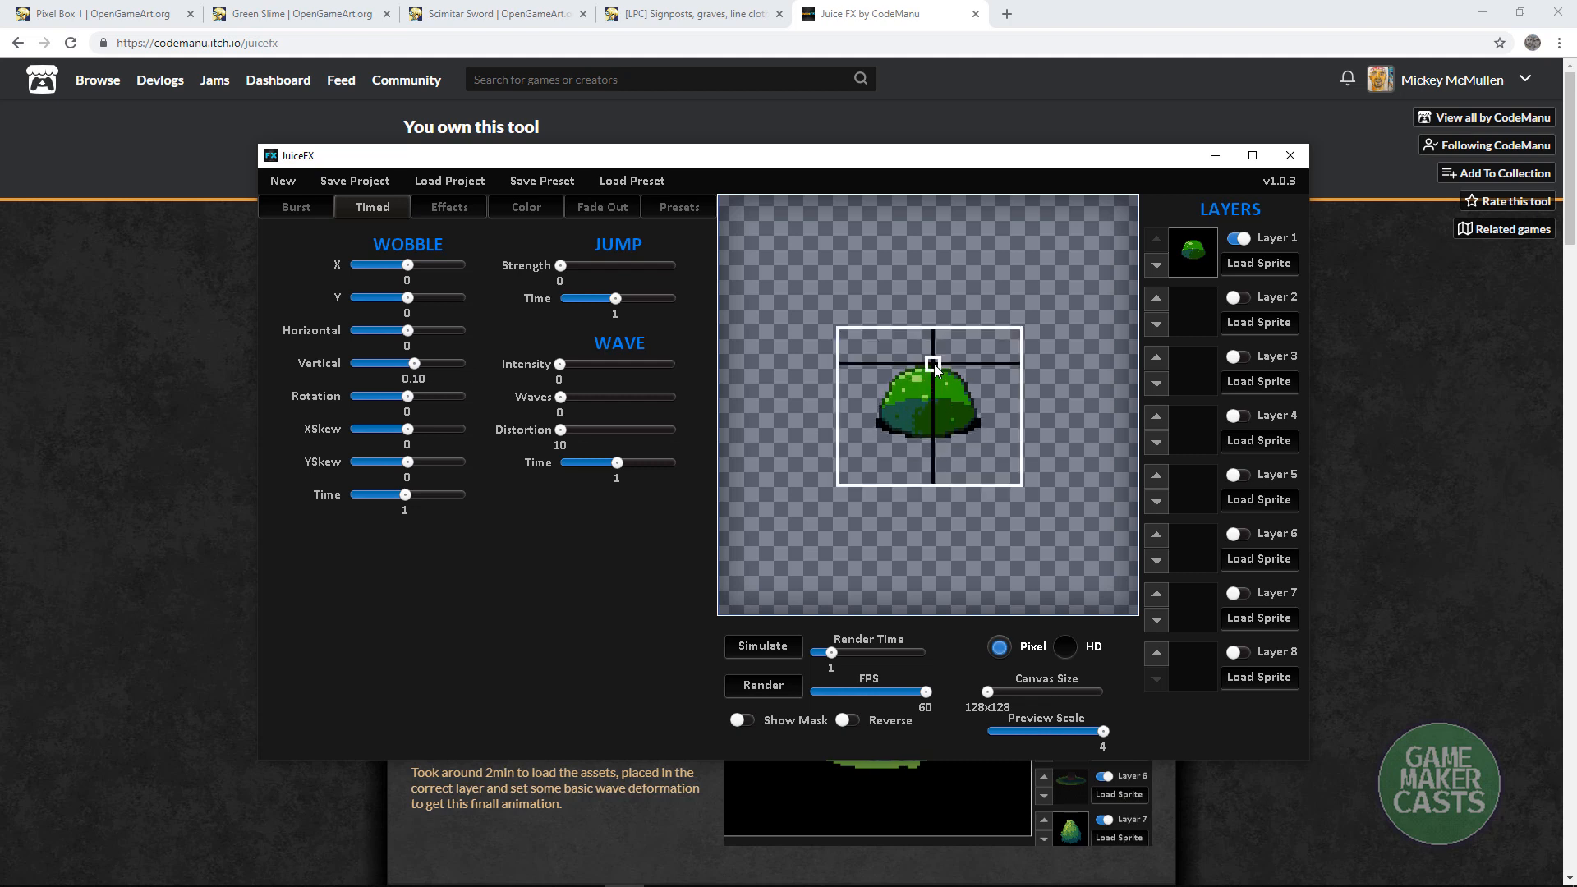
drag(934, 363, 929, 442)
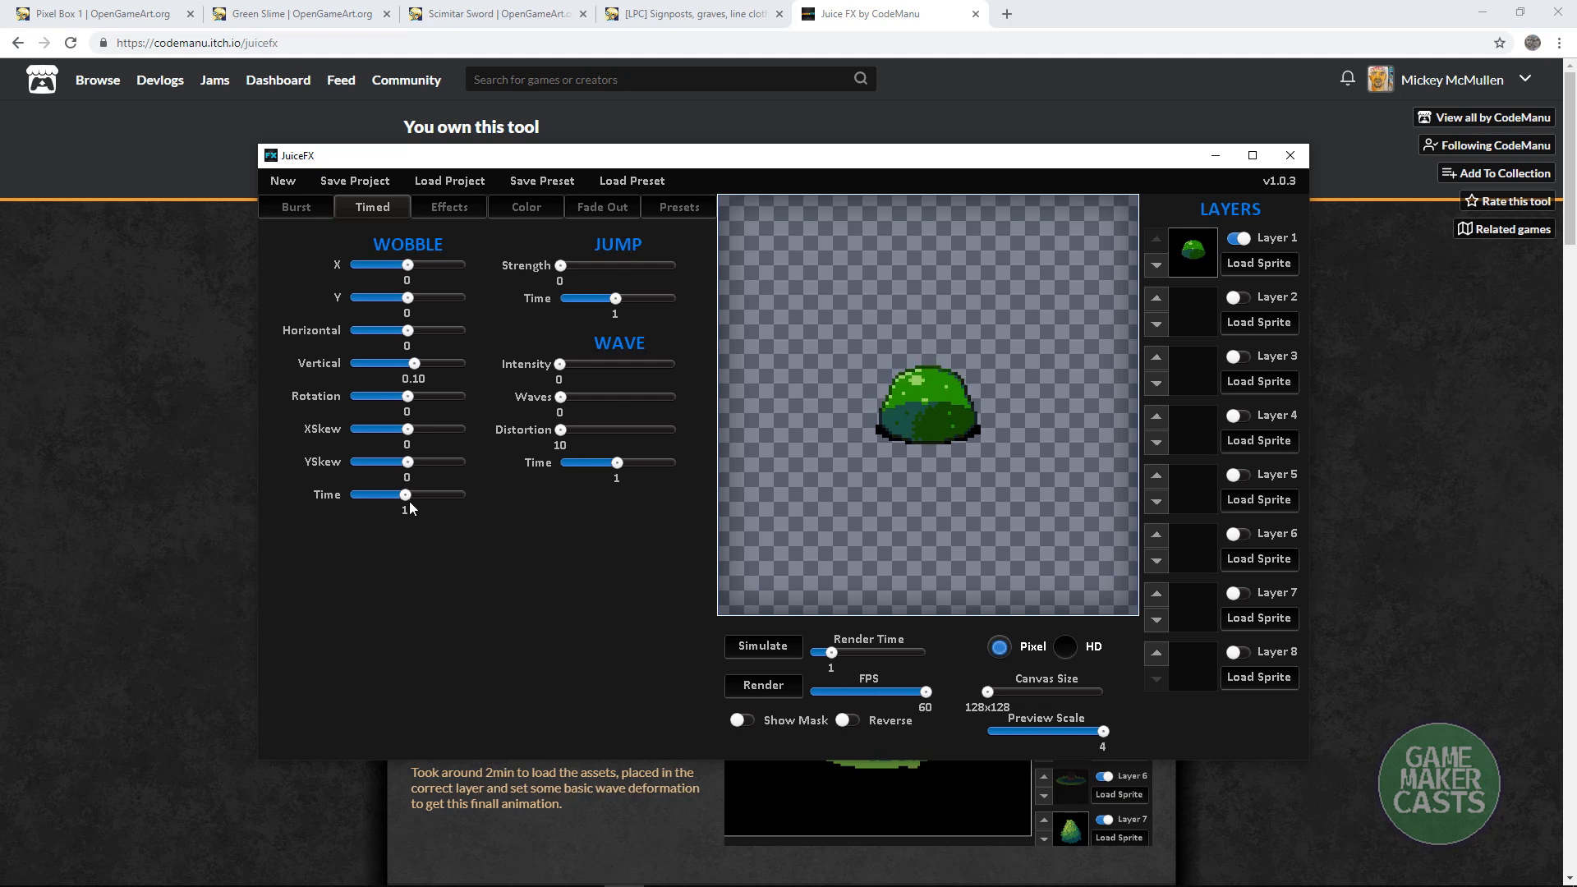
mouse_move(405, 495)
mouse_down()
mouse_move(381, 496)
mouse_move(435, 496)
mouse_up()
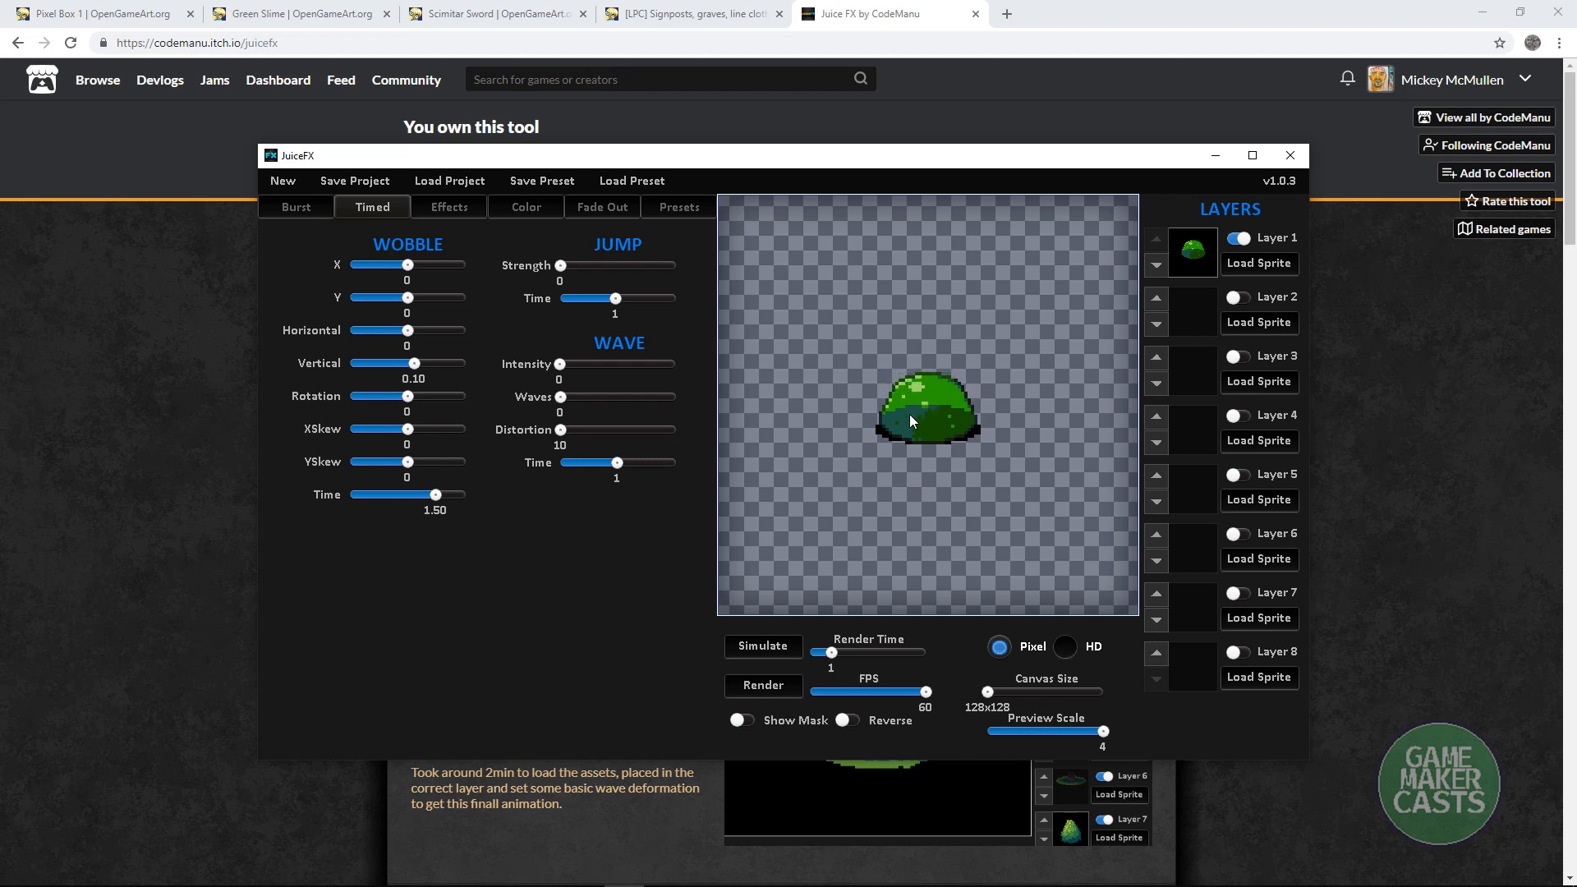
Step: Try rendering the slime in HD mode, then cancel the render result and return to Pixel mode
click(1066, 648)
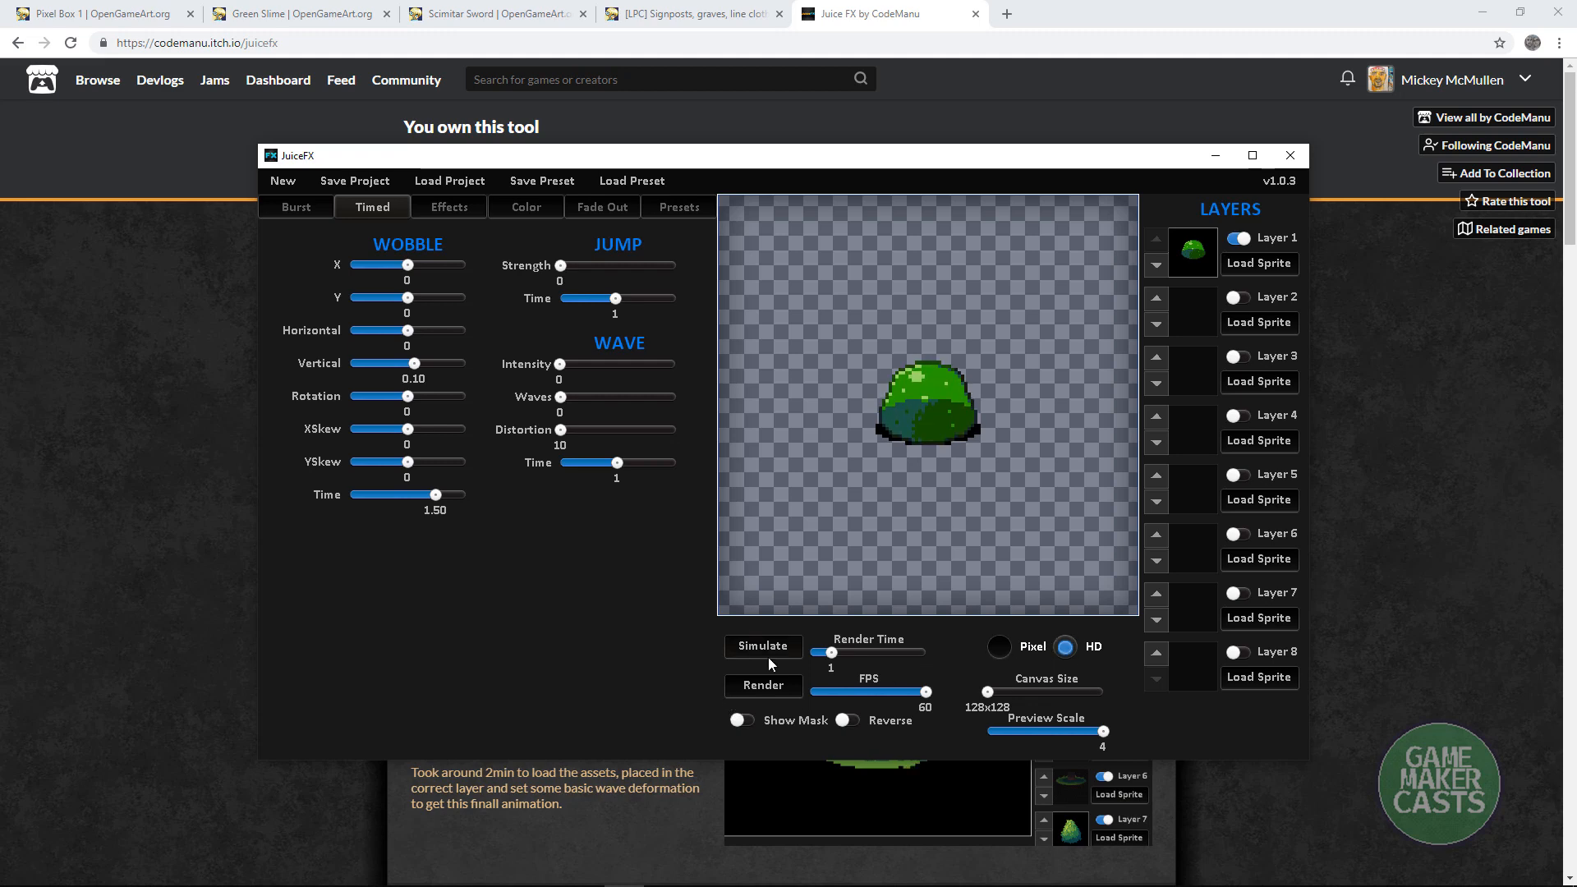
click(759, 688)
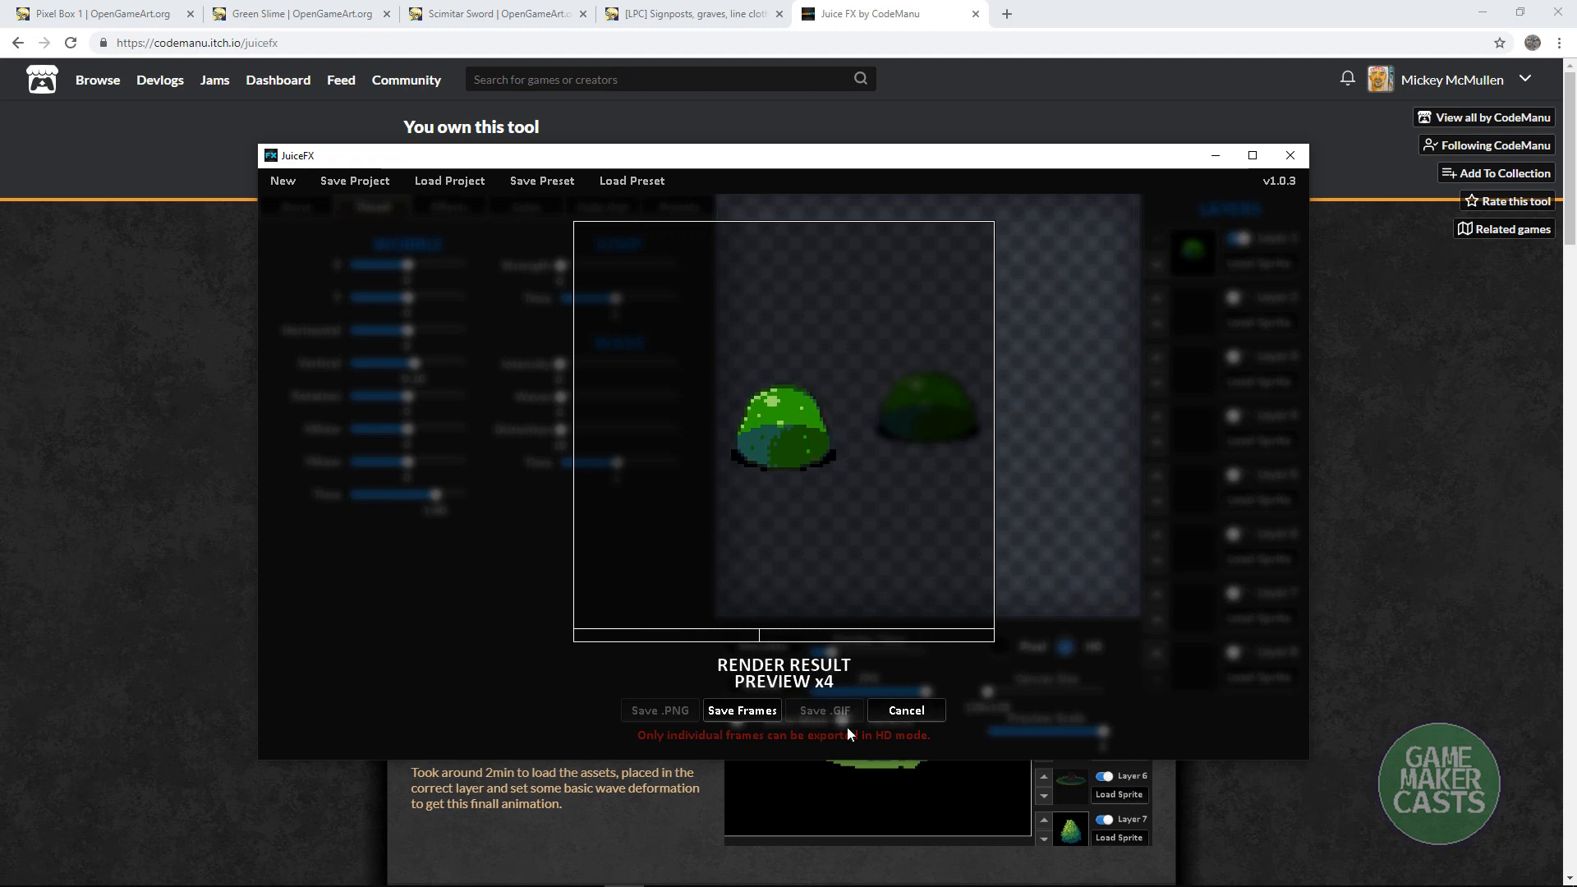
click(904, 712)
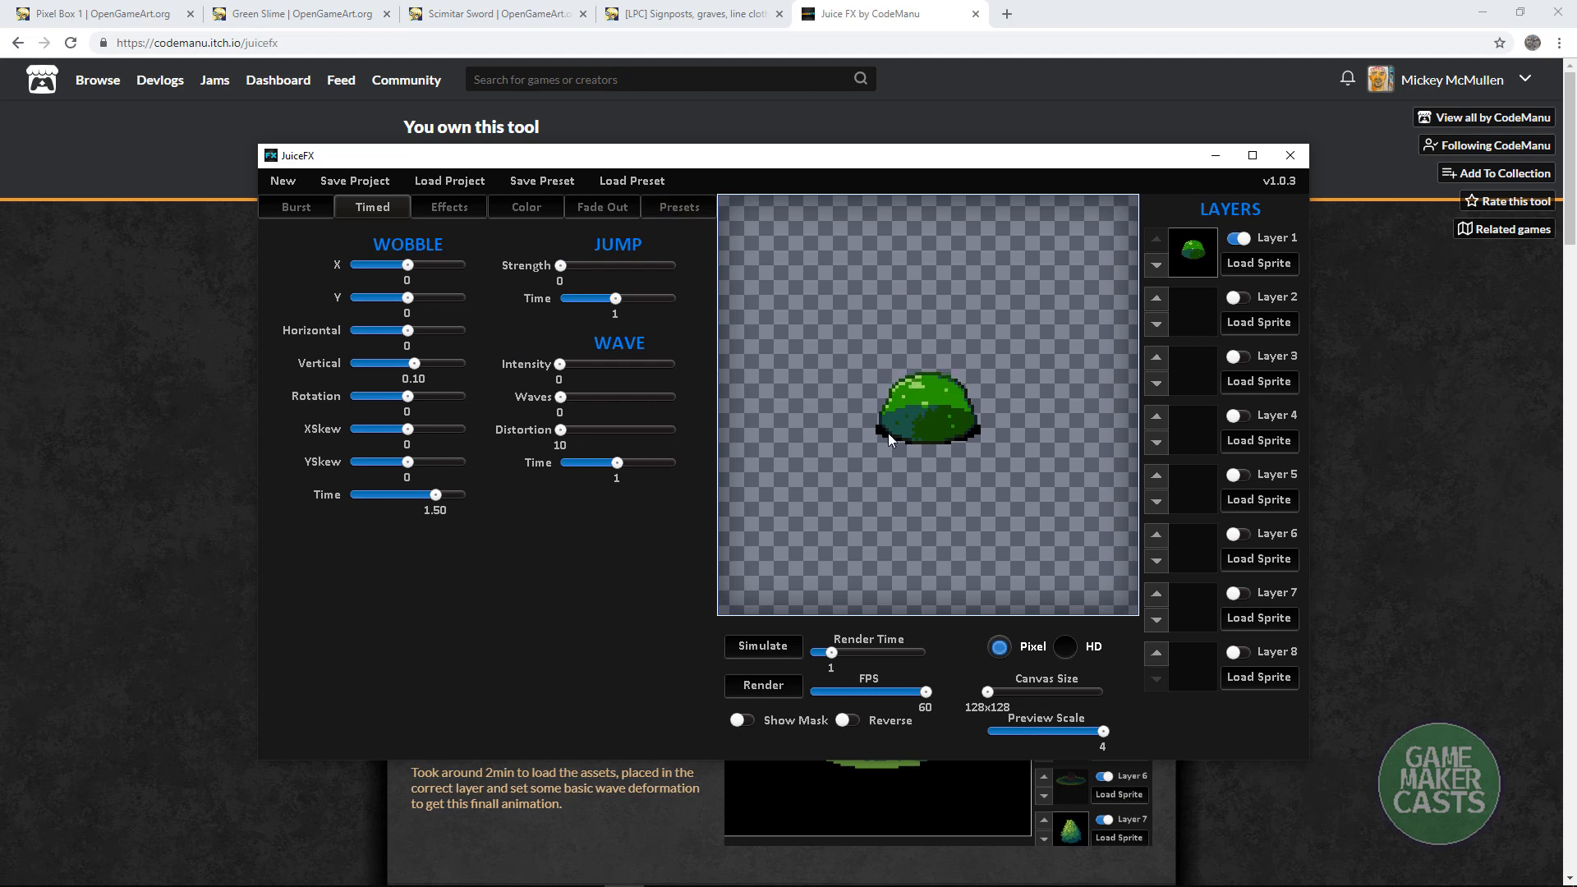
Step: Try the Hit burst preset on the slime and preview its render, cancelling without saving
click(665, 207)
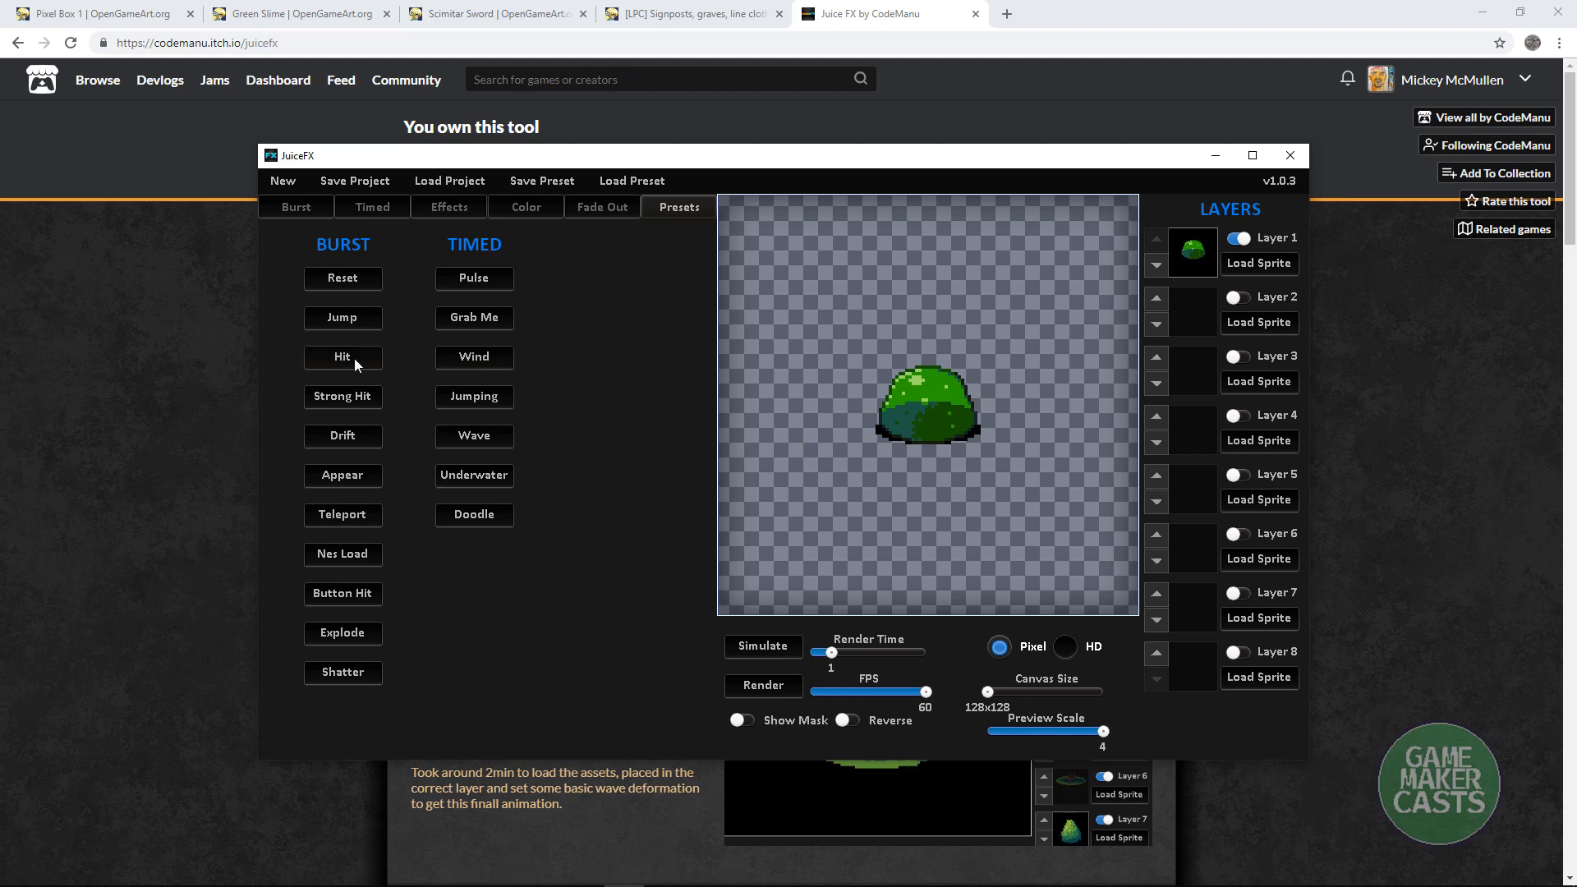
click(327, 357)
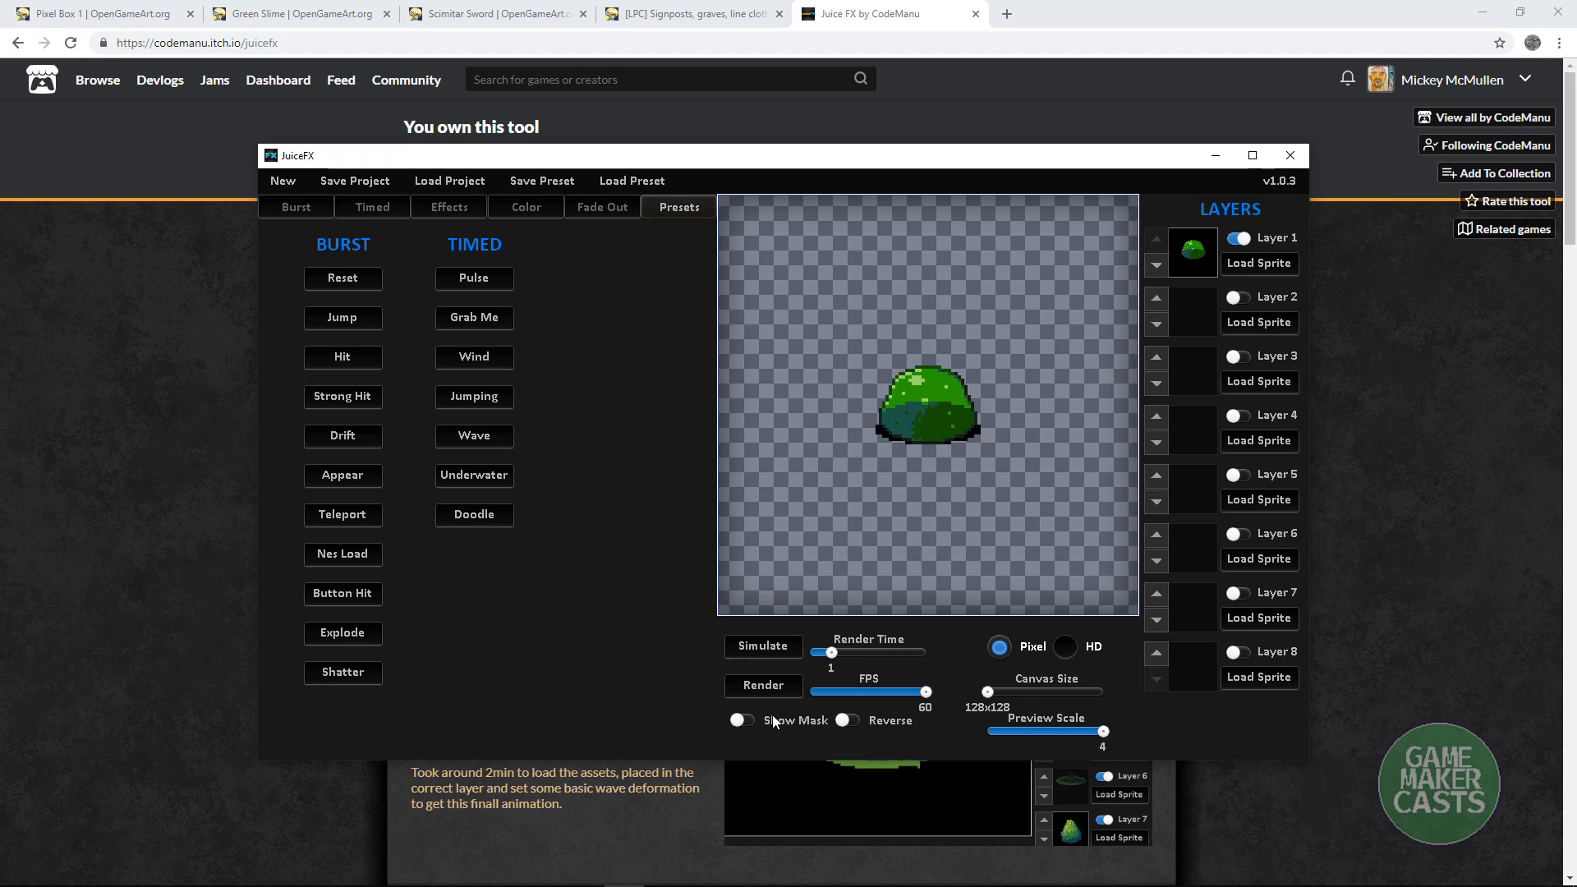
click(764, 691)
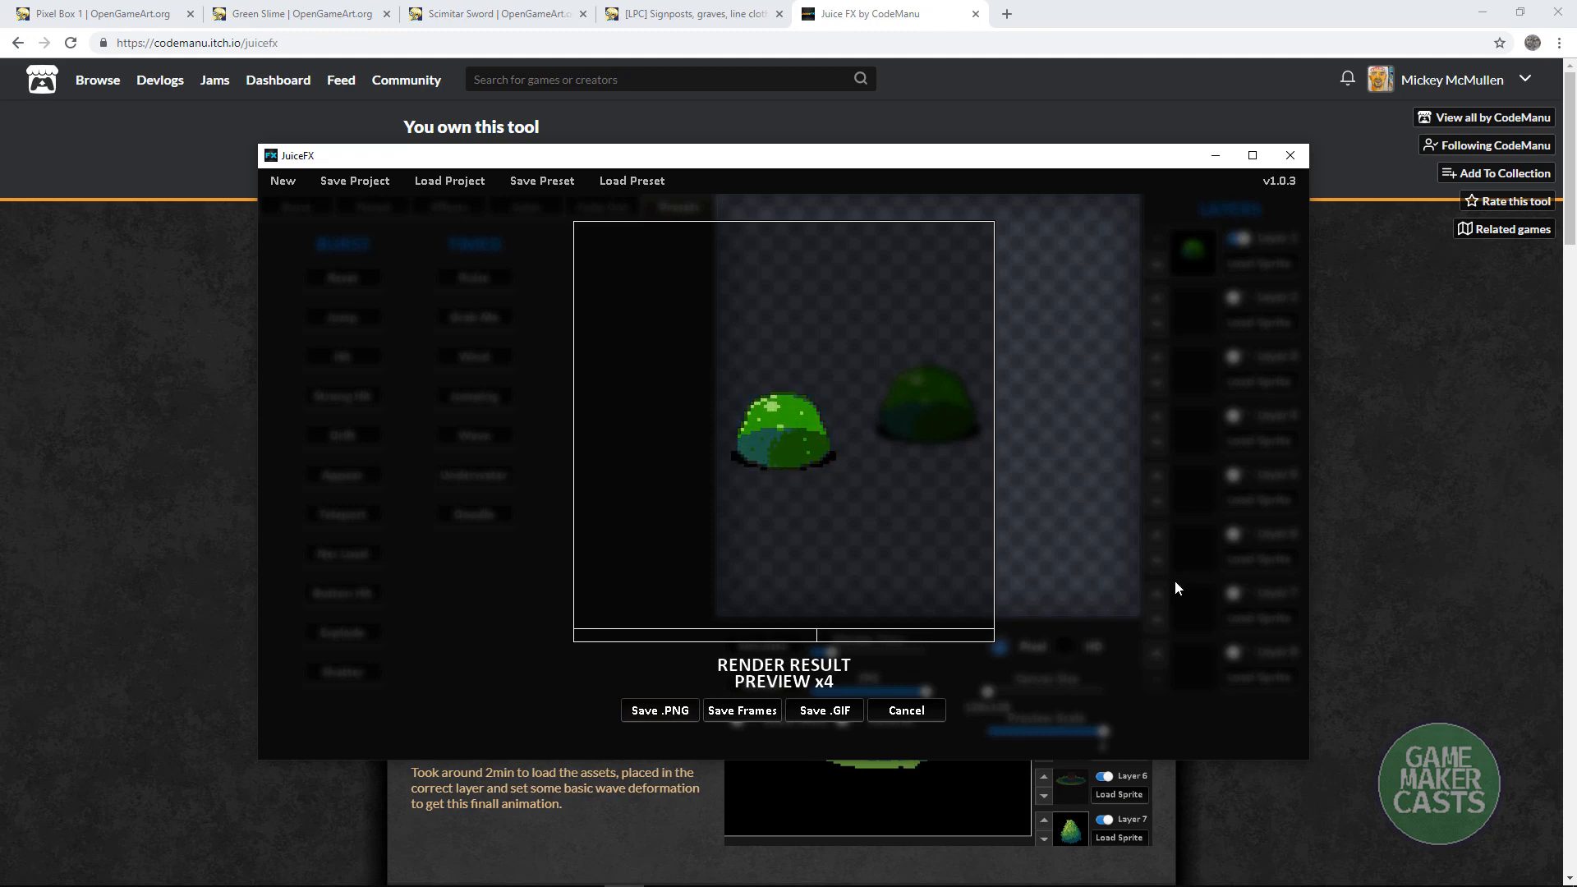
click(908, 711)
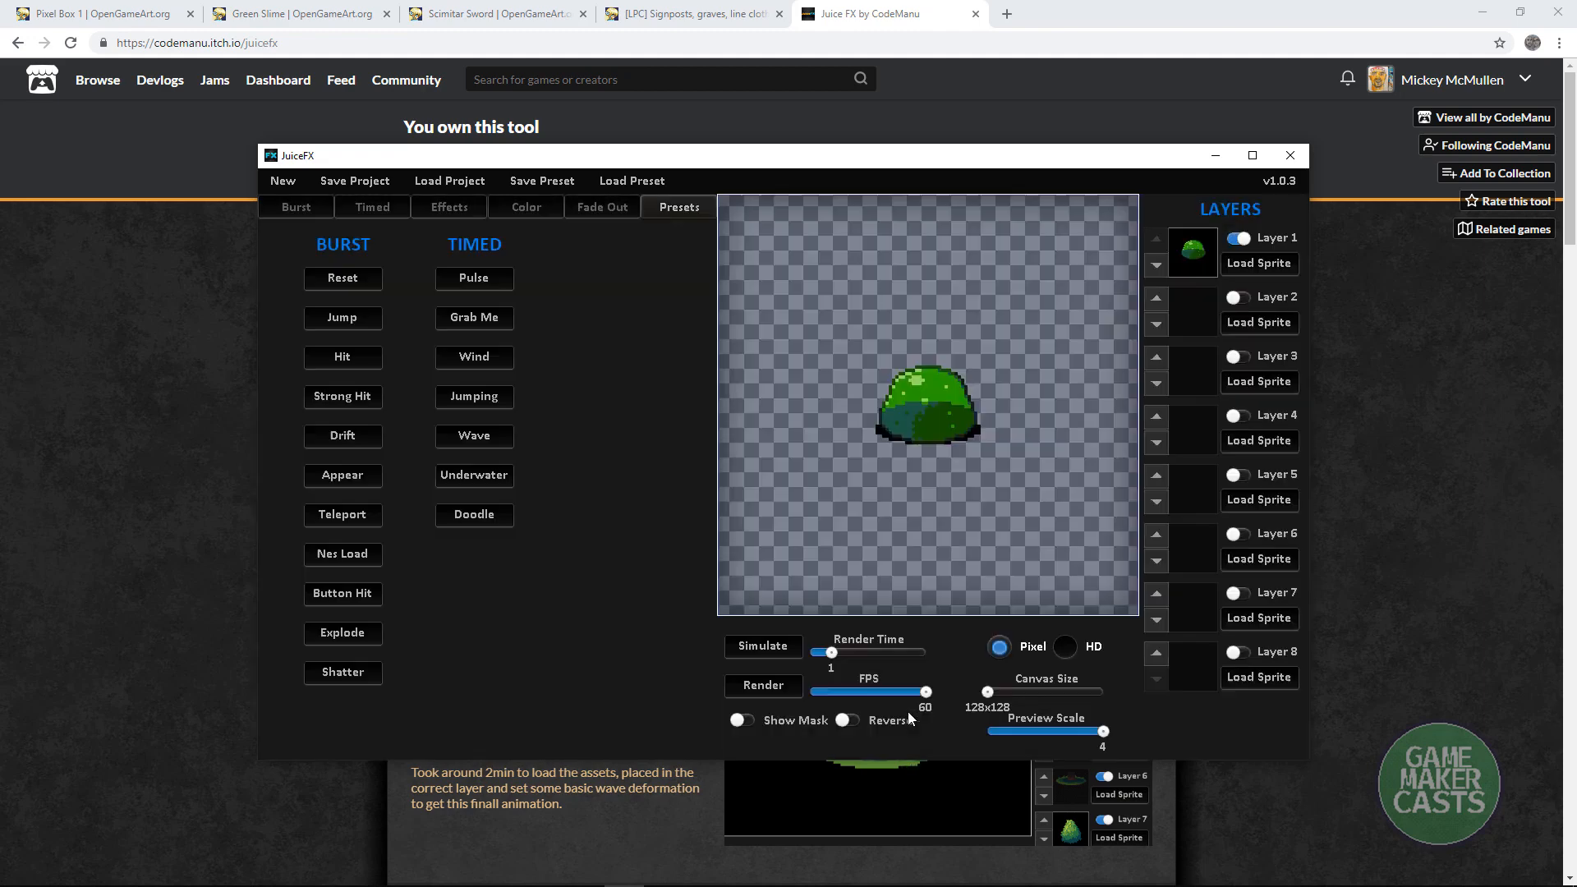
Step: Load scithersword.png into Layer 1 and set the canvas size to 256x256
click(1241, 269)
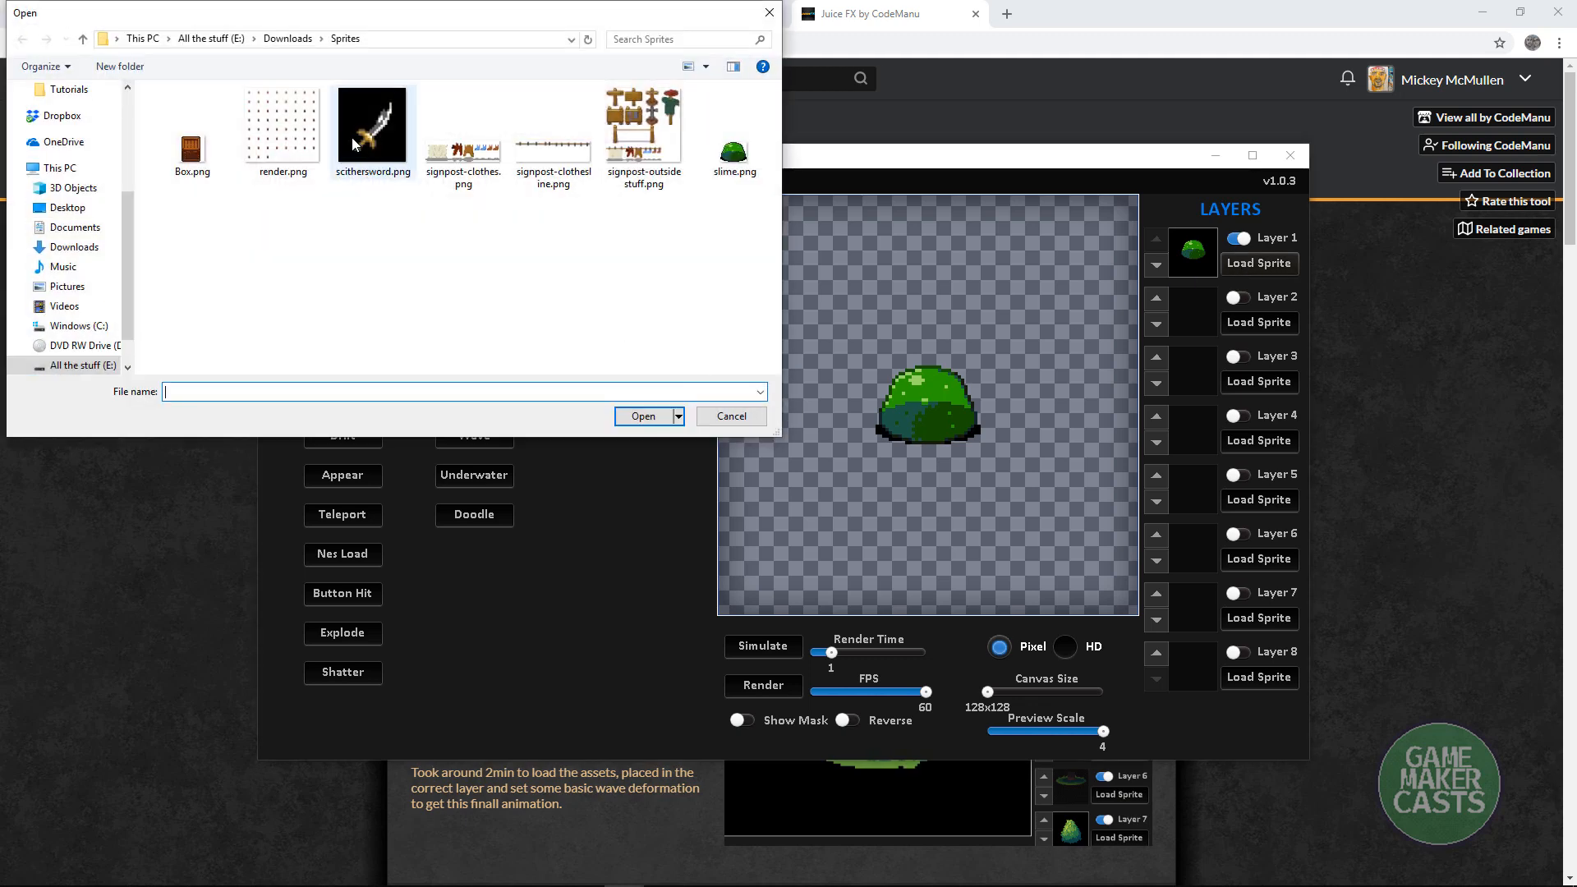
click(355, 145)
click(638, 417)
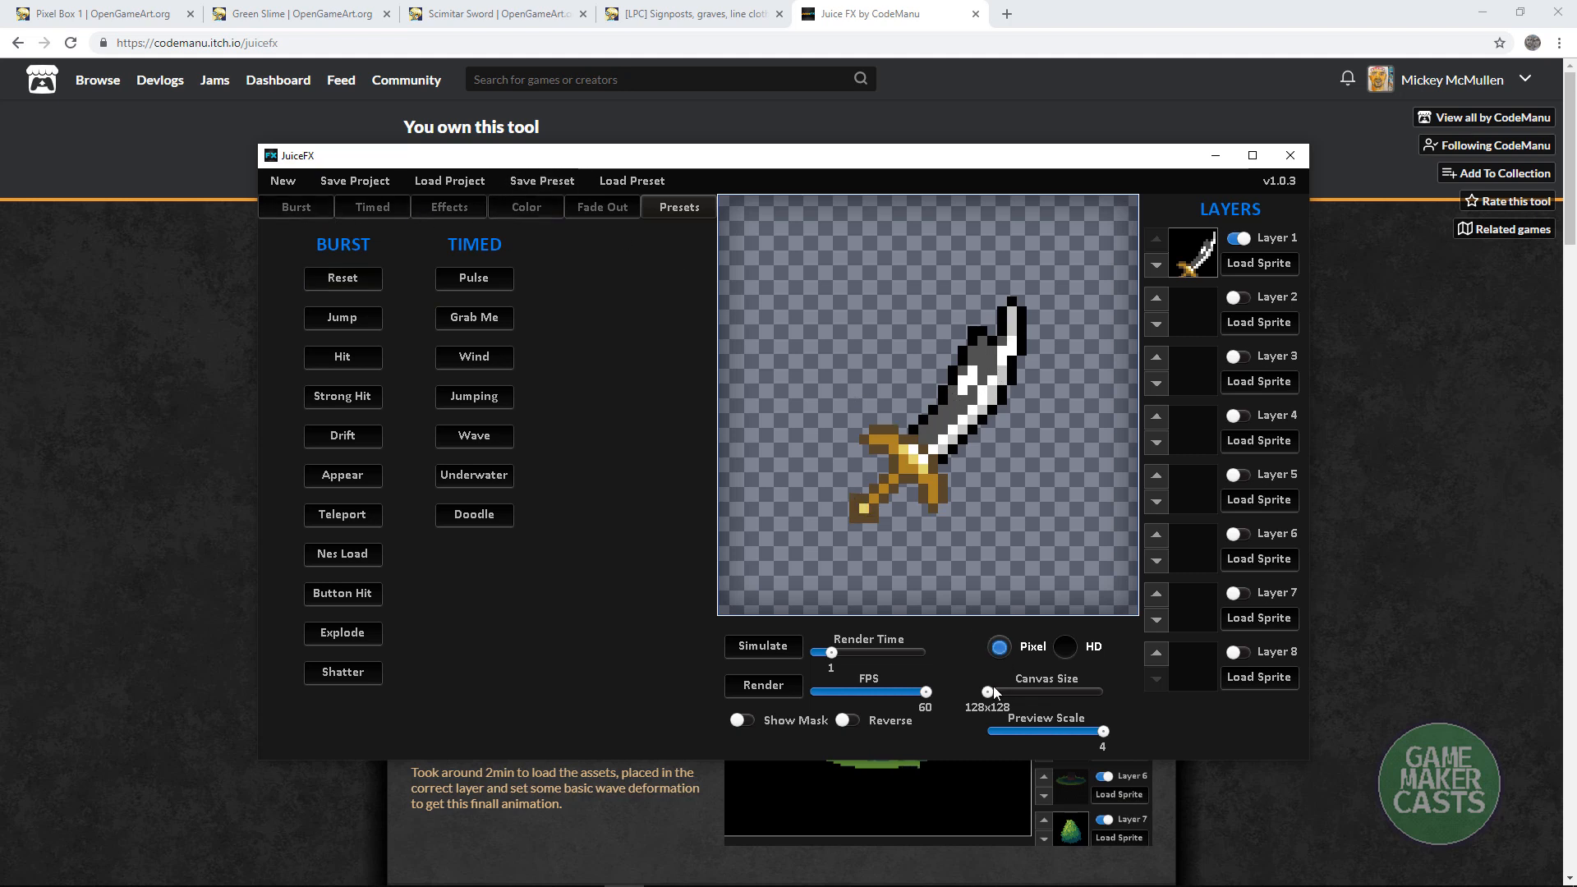
drag(990, 691, 1019, 699)
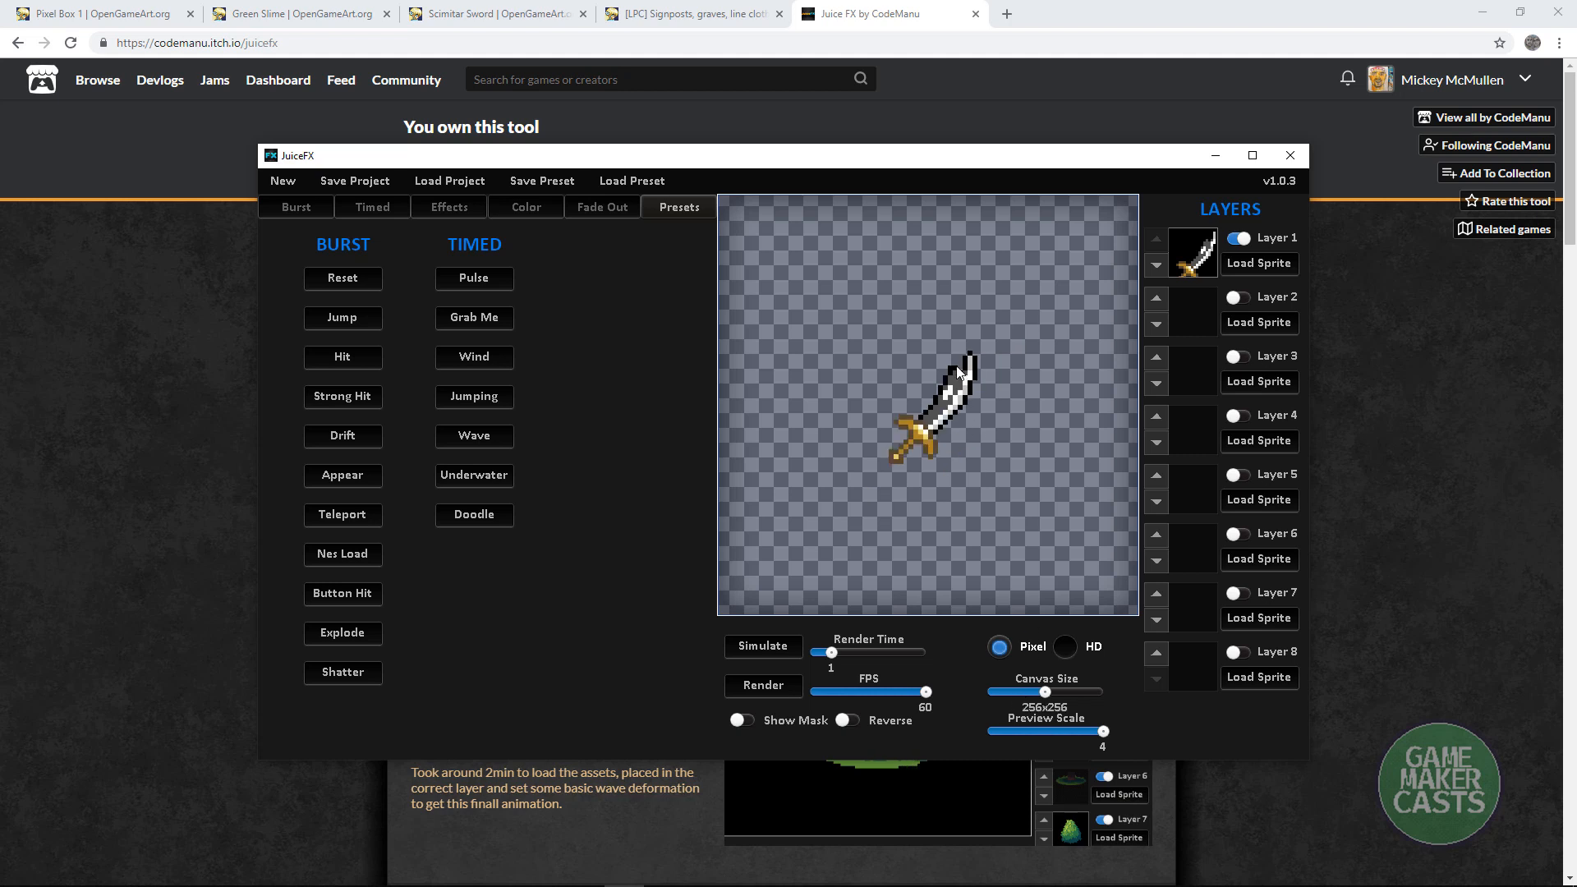
Step: Give the sword a burst skew rotation of 45 around a pivot at the end of its handle, and simulate the swing
click(362, 211)
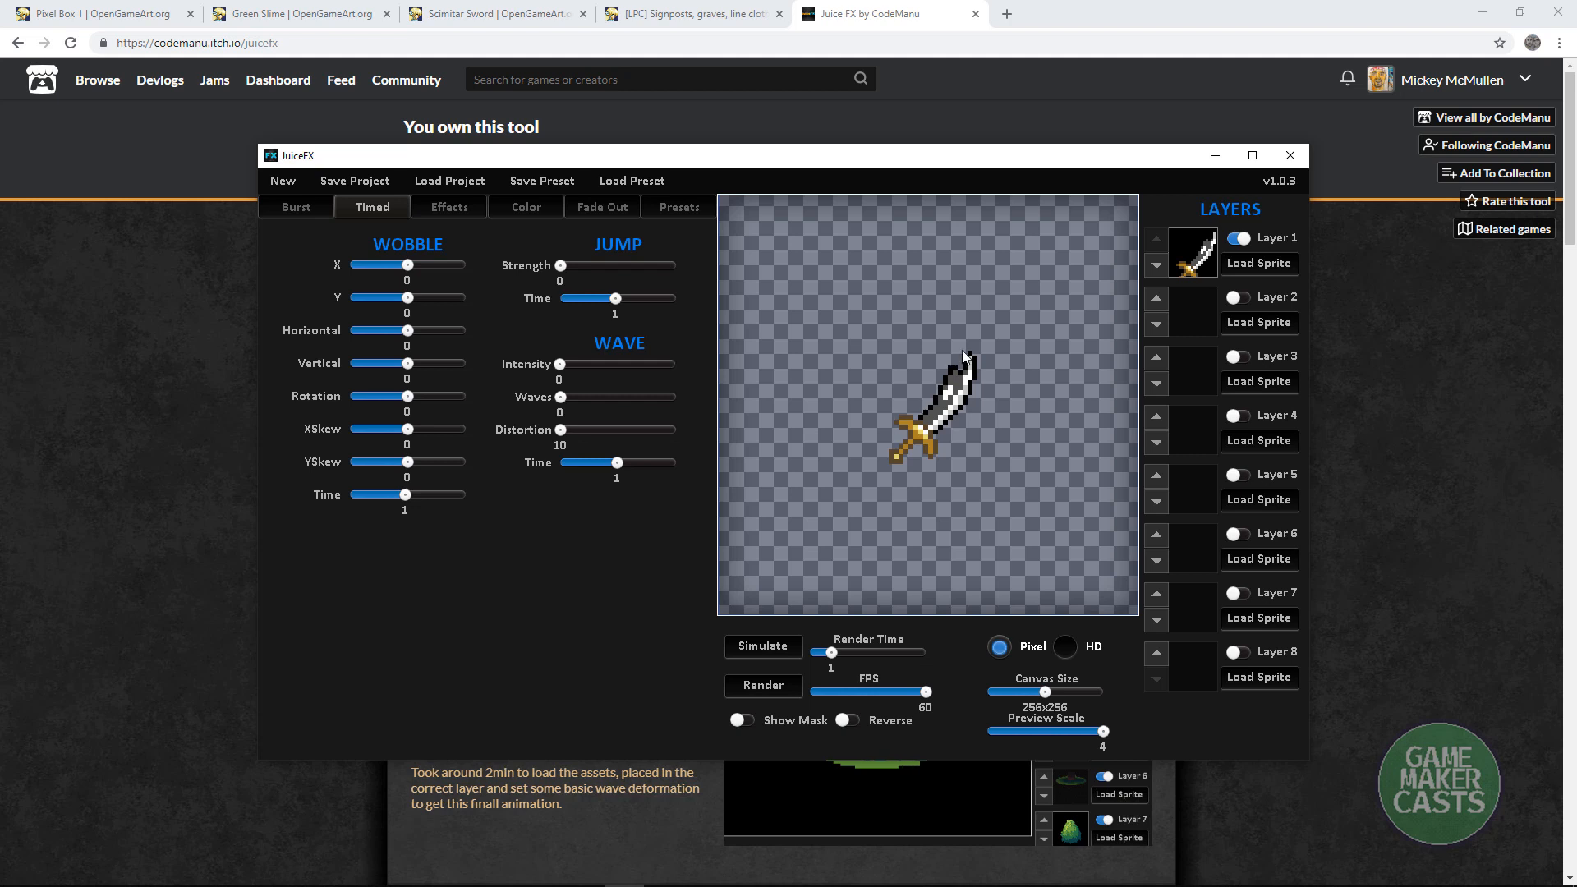
click(297, 210)
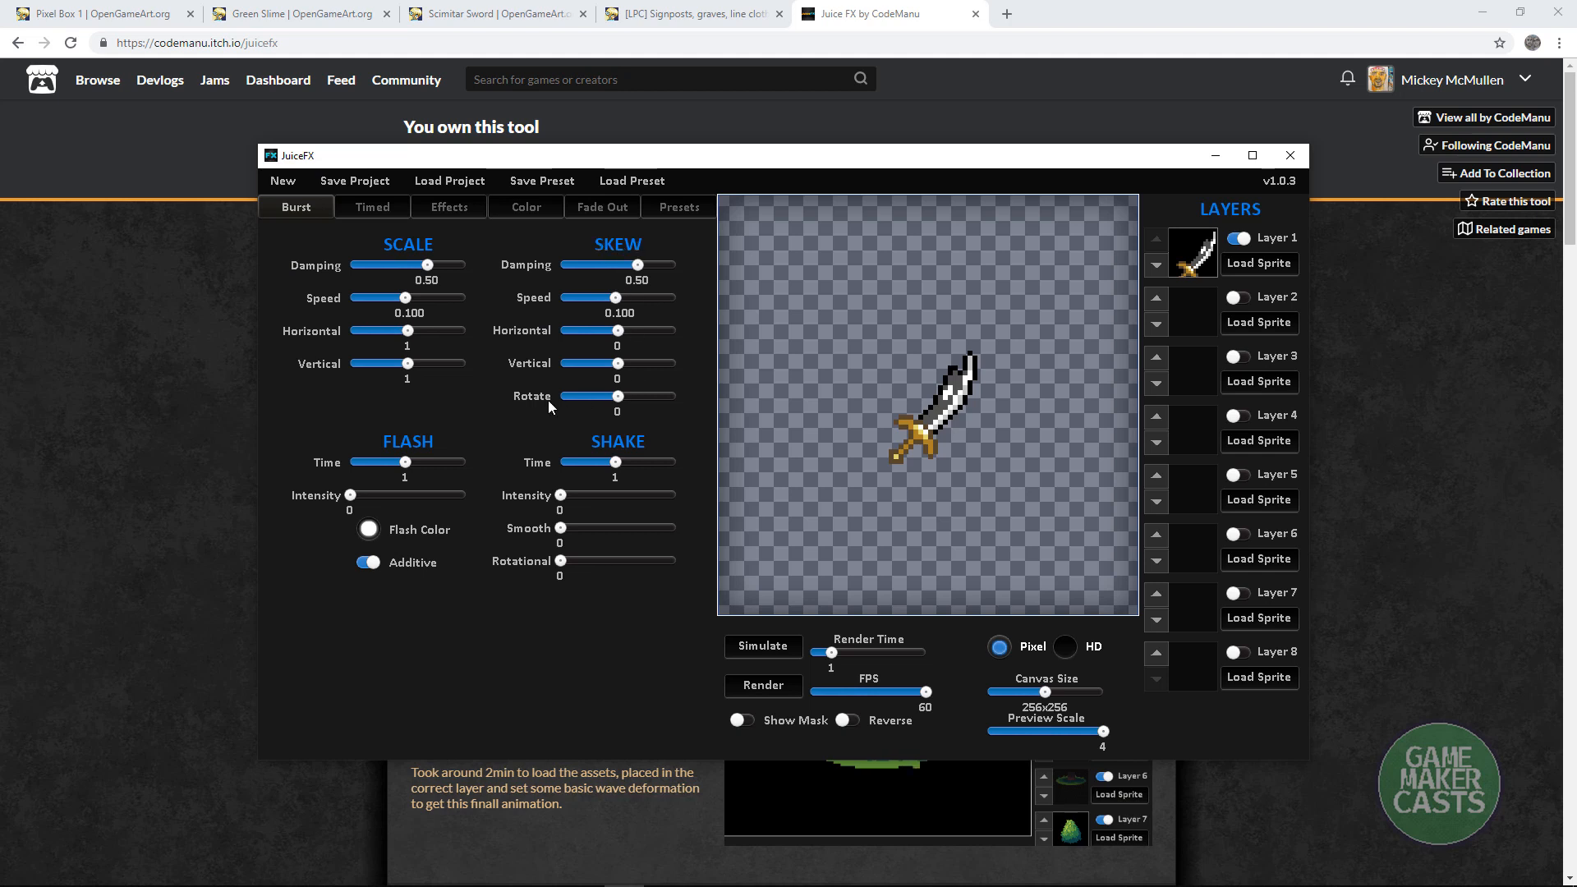
drag(621, 401, 685, 408)
drag(966, 333, 894, 462)
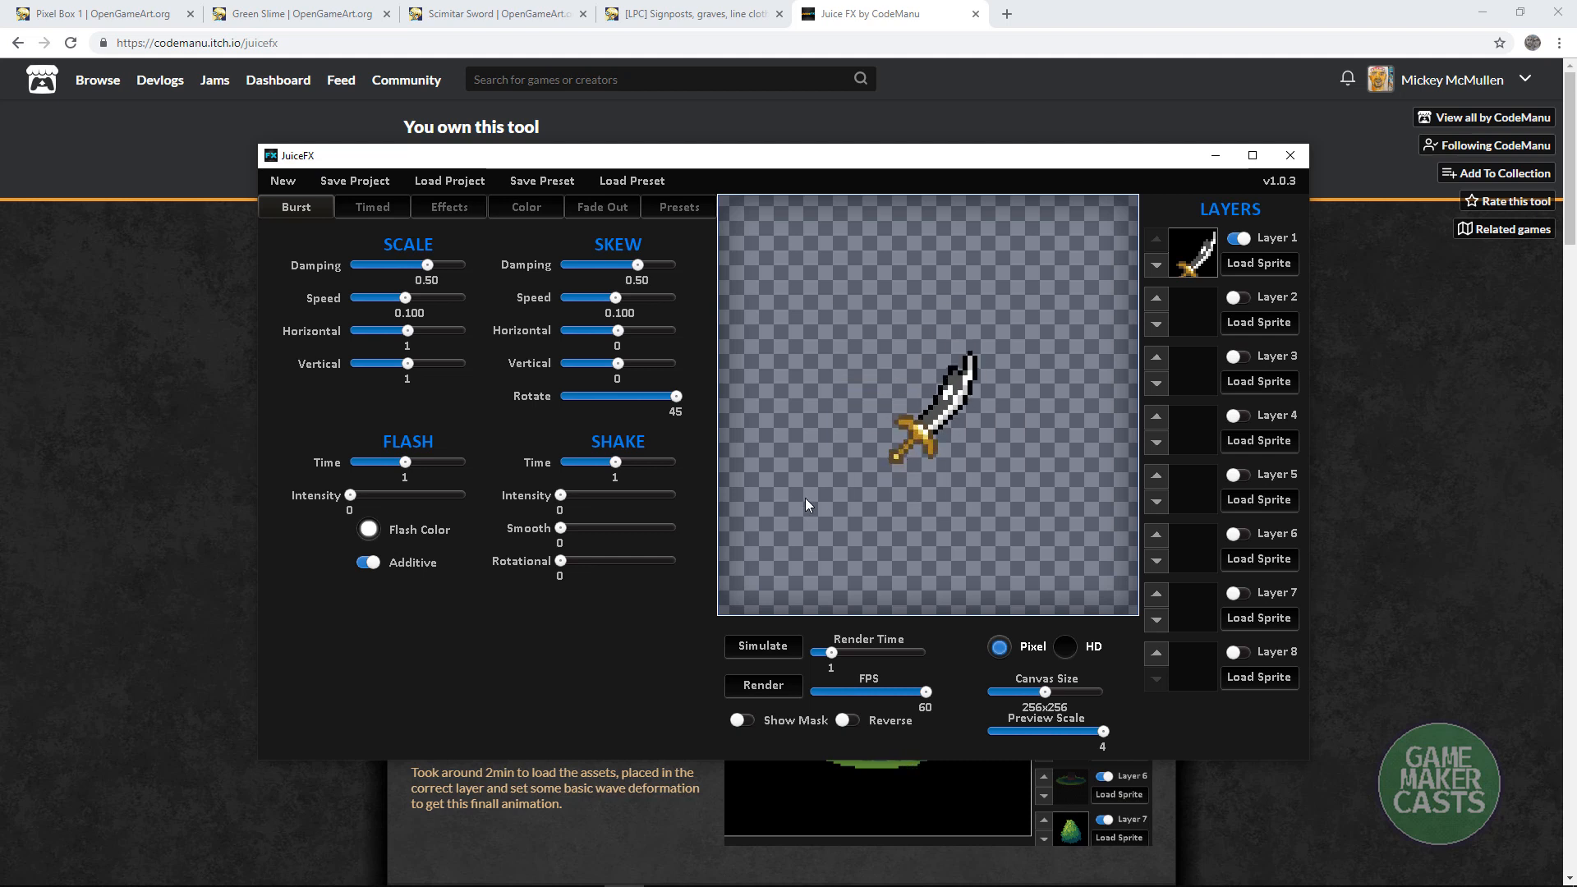
click(755, 647)
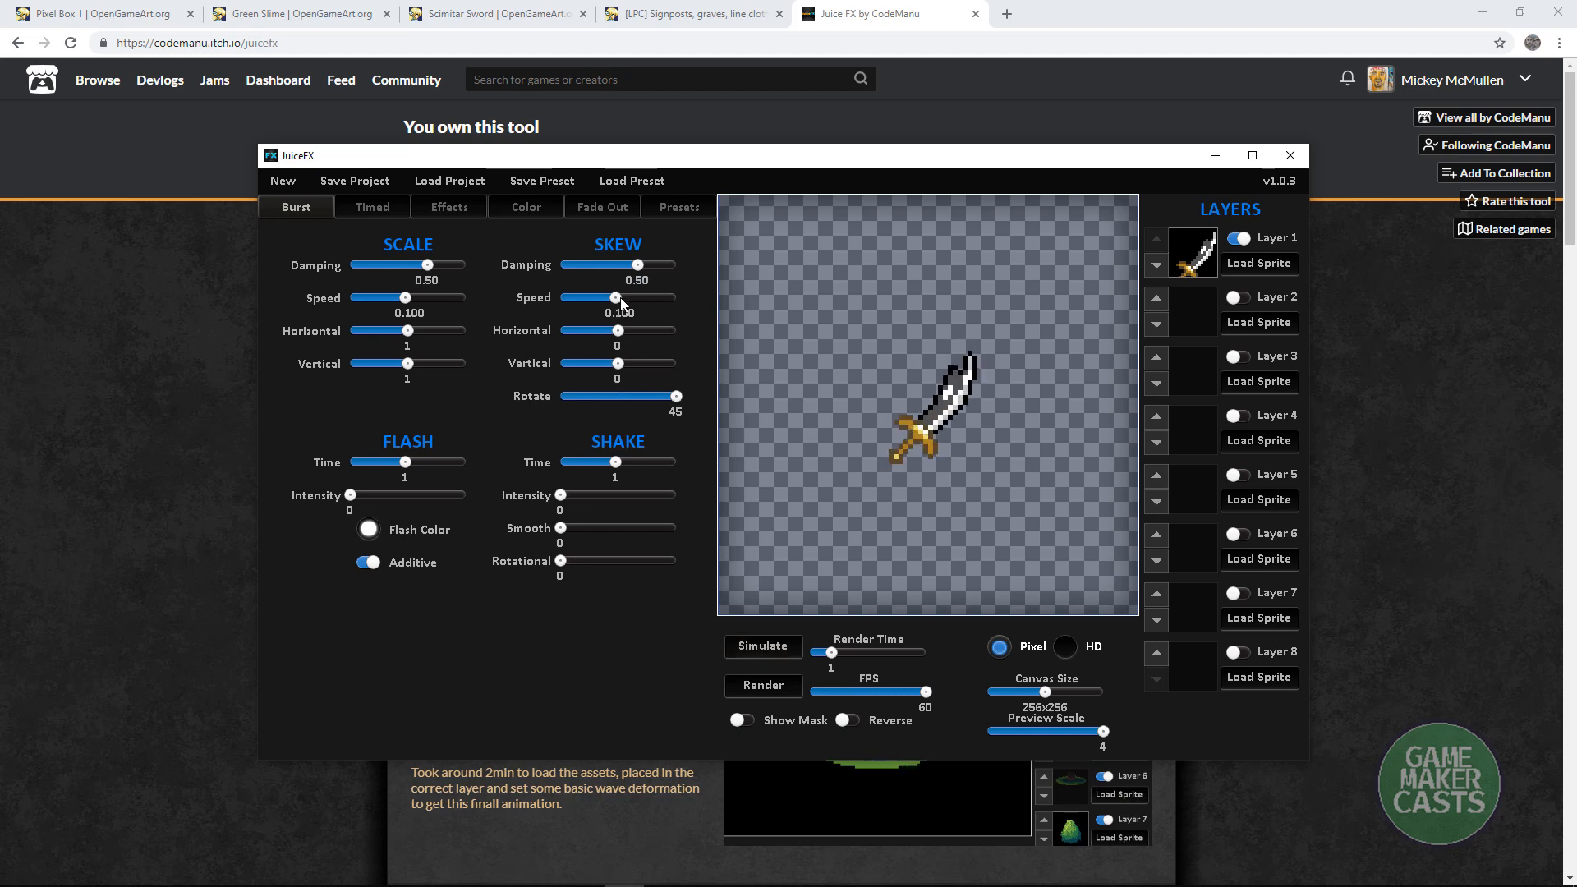
Step: Set the sword's skew speed to 0.170 and skew damping to 0.24, and simulate the swing again
drag(621, 303, 609, 268)
click(643, 268)
click(768, 648)
Step: Set the sword's burst scale to 2 horizontally with a scale damping of 0
drag(407, 334, 439, 331)
drag(427, 265, 366, 265)
drag(441, 330, 470, 335)
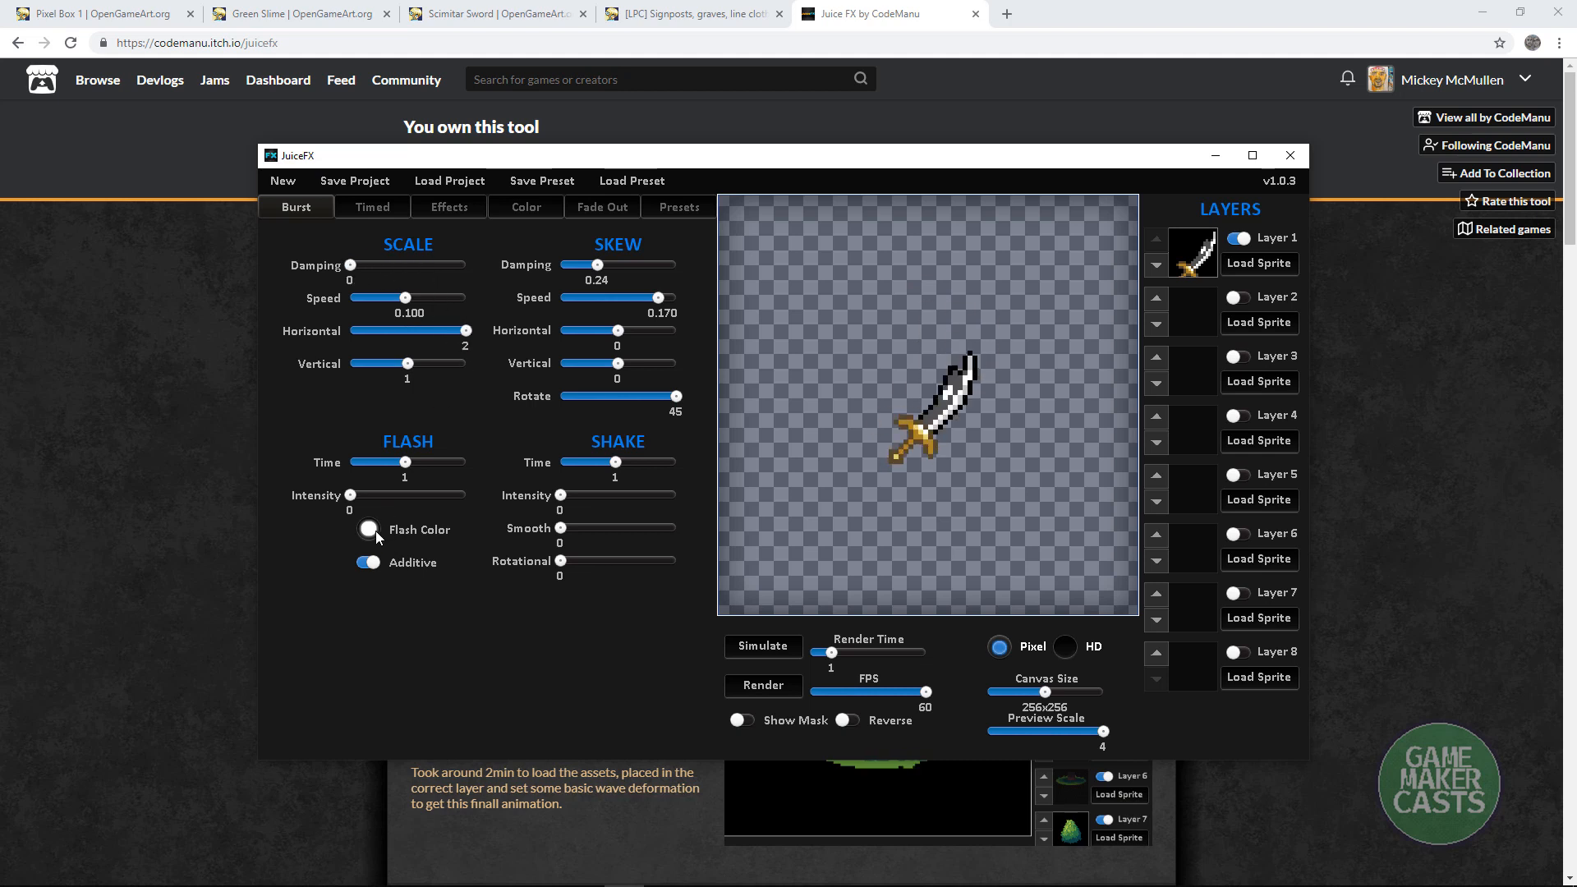
Step: Set the sword's flash time to 0.40 and its flash color to red
click(371, 462)
click(369, 529)
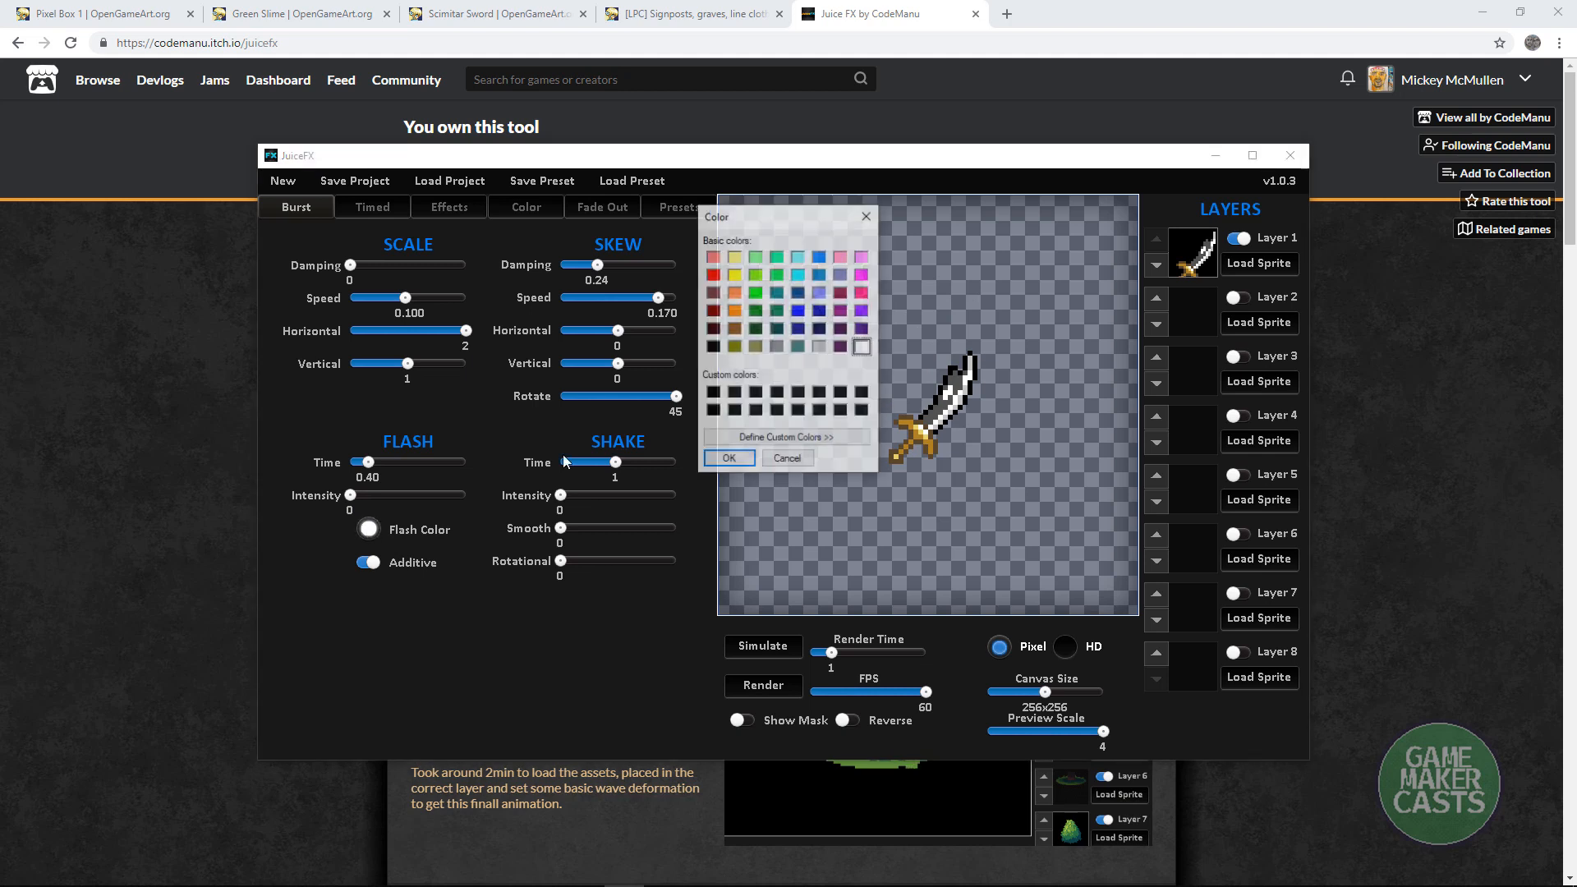
click(712, 276)
click(728, 459)
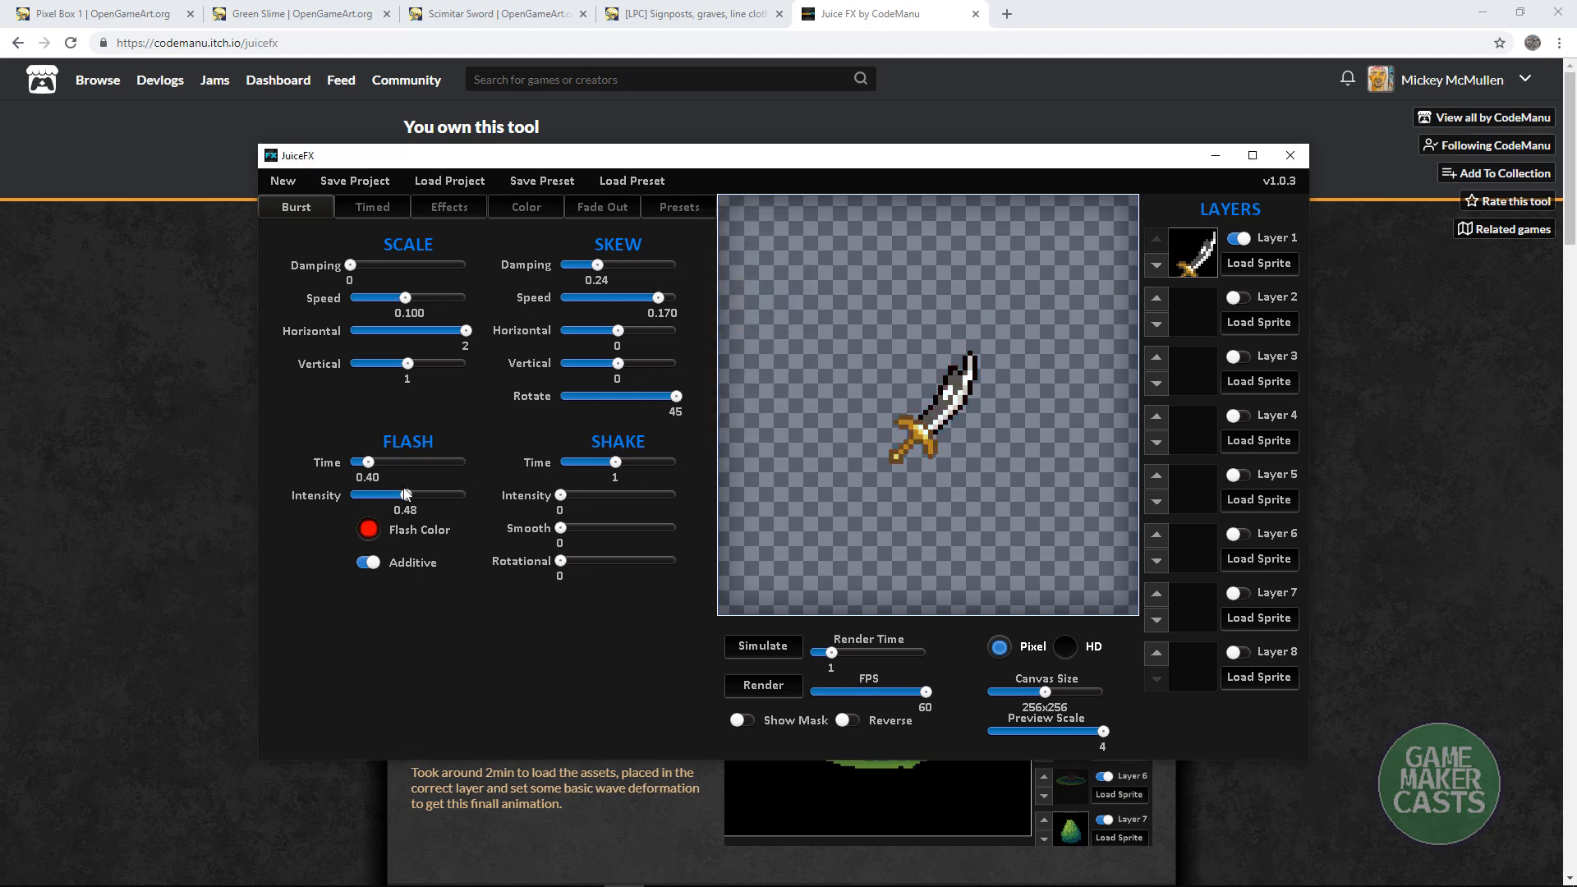
Step: Set the sword's flash time to 0.20 and its horizontal burst scale to 1.45, and simulate the swing
drag(370, 463, 356, 463)
click(763, 647)
click(435, 331)
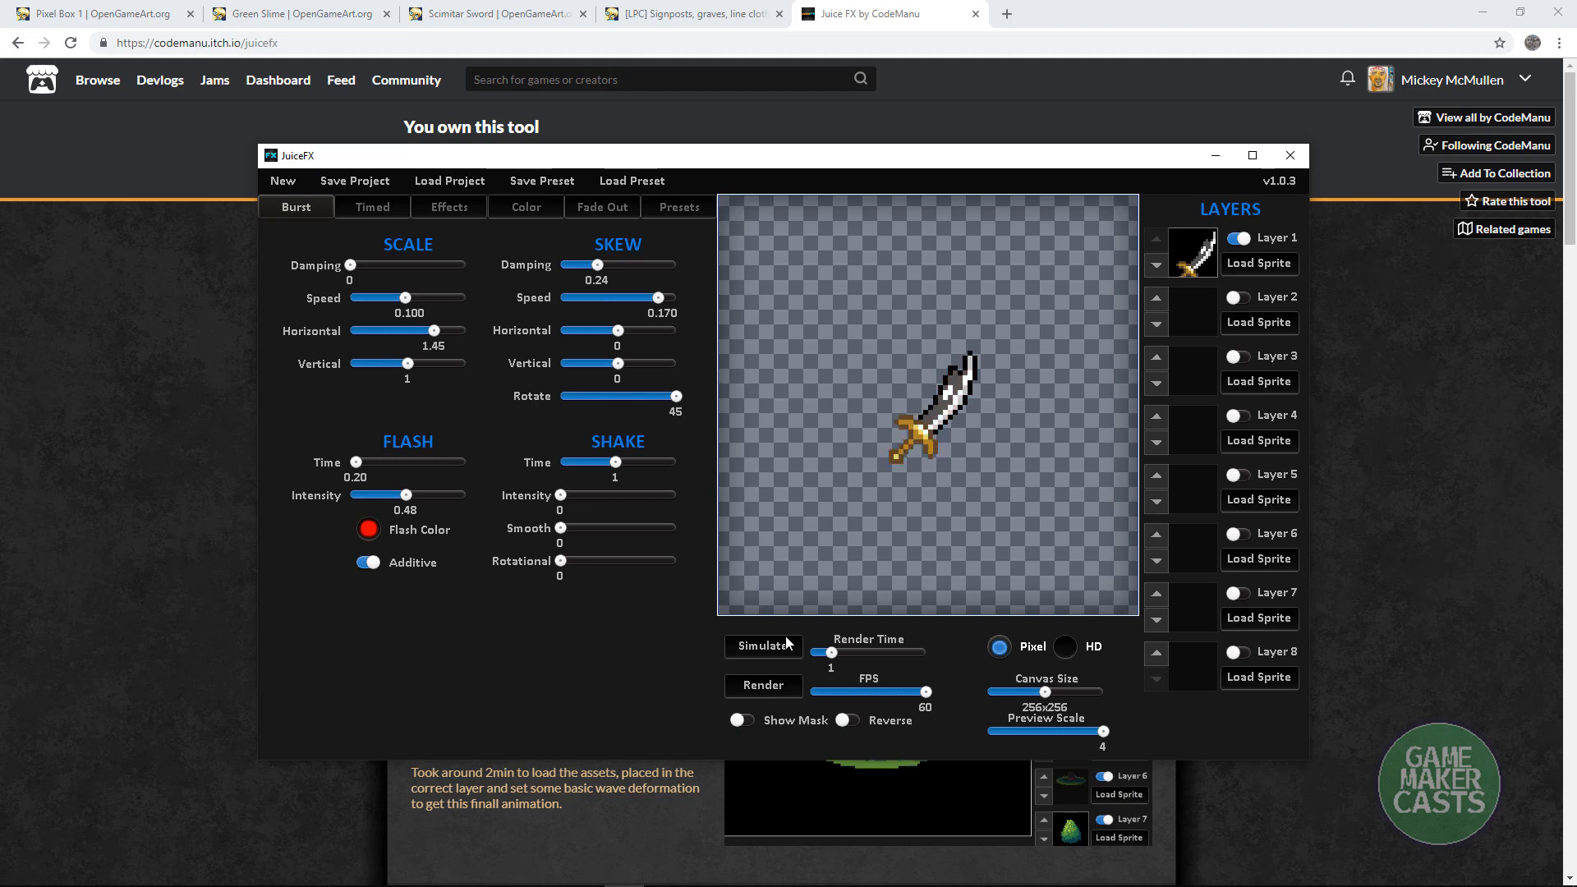
Step: Set the sword's burst scale to 1 horizontally and 1.40 vertically, and simulate the swing
click(407, 330)
click(430, 364)
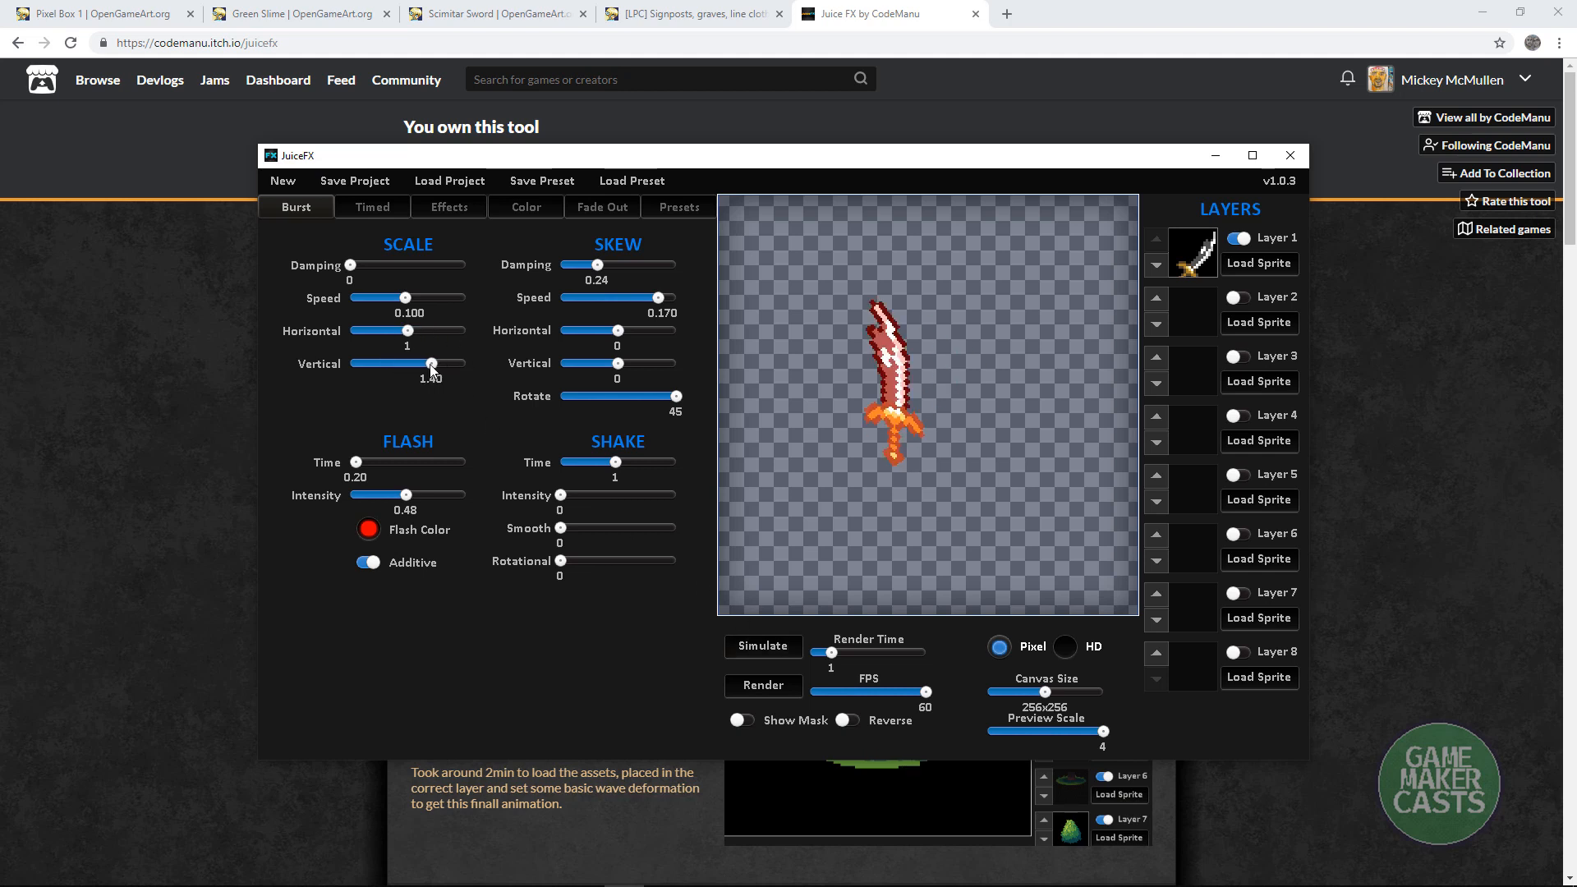
click(766, 650)
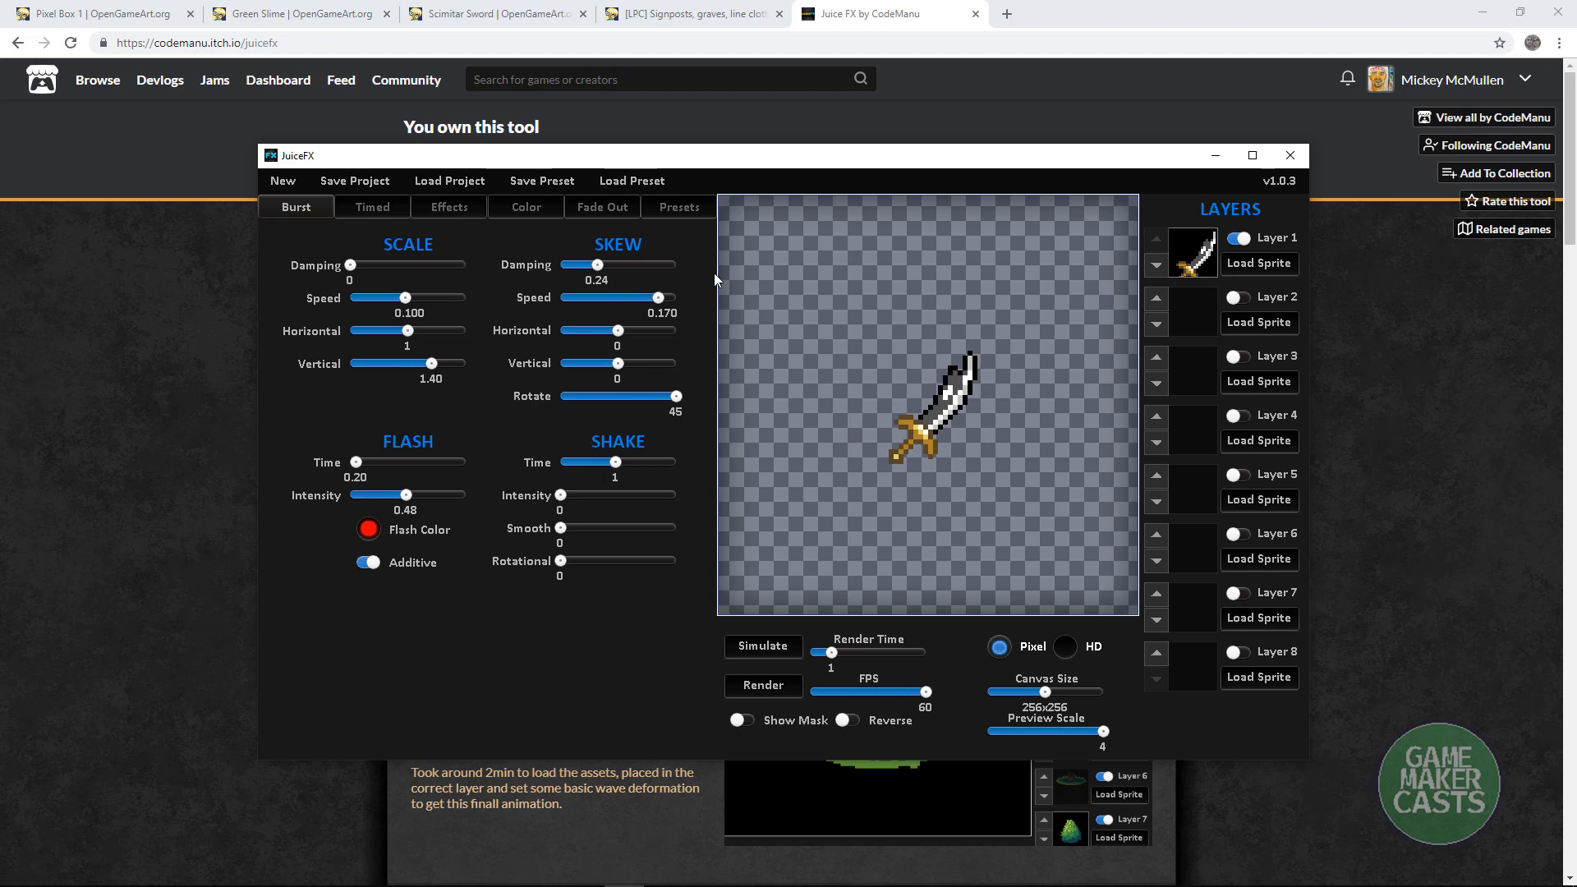
Step: In a new project, load signpost-clothesline.png into Layer 1 and set the canvas size to 128x128
click(289, 180)
click(695, 465)
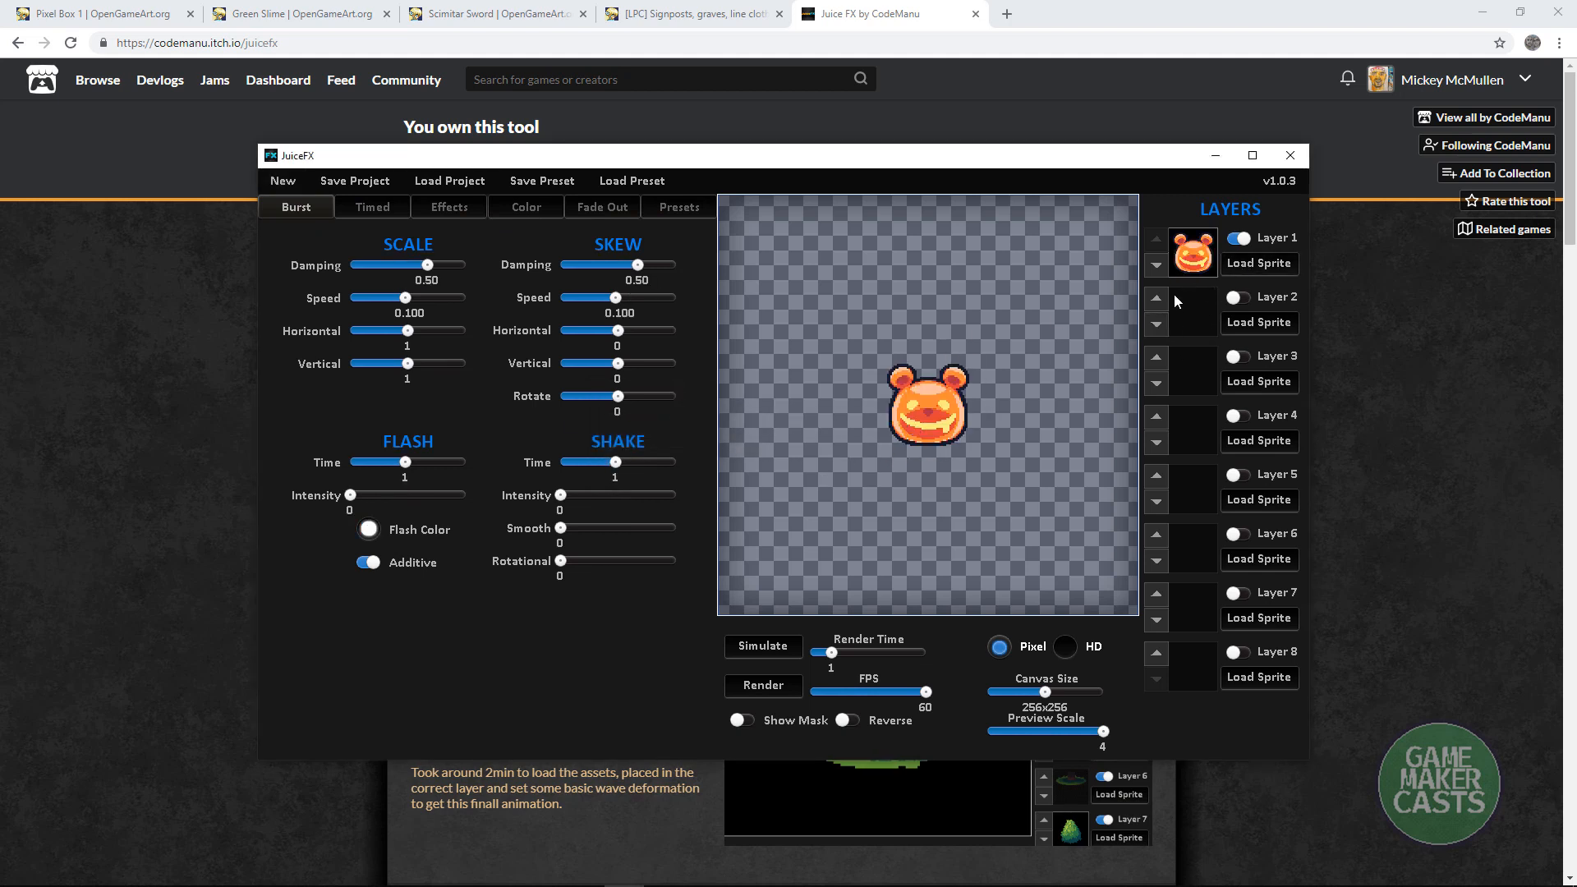
click(1254, 265)
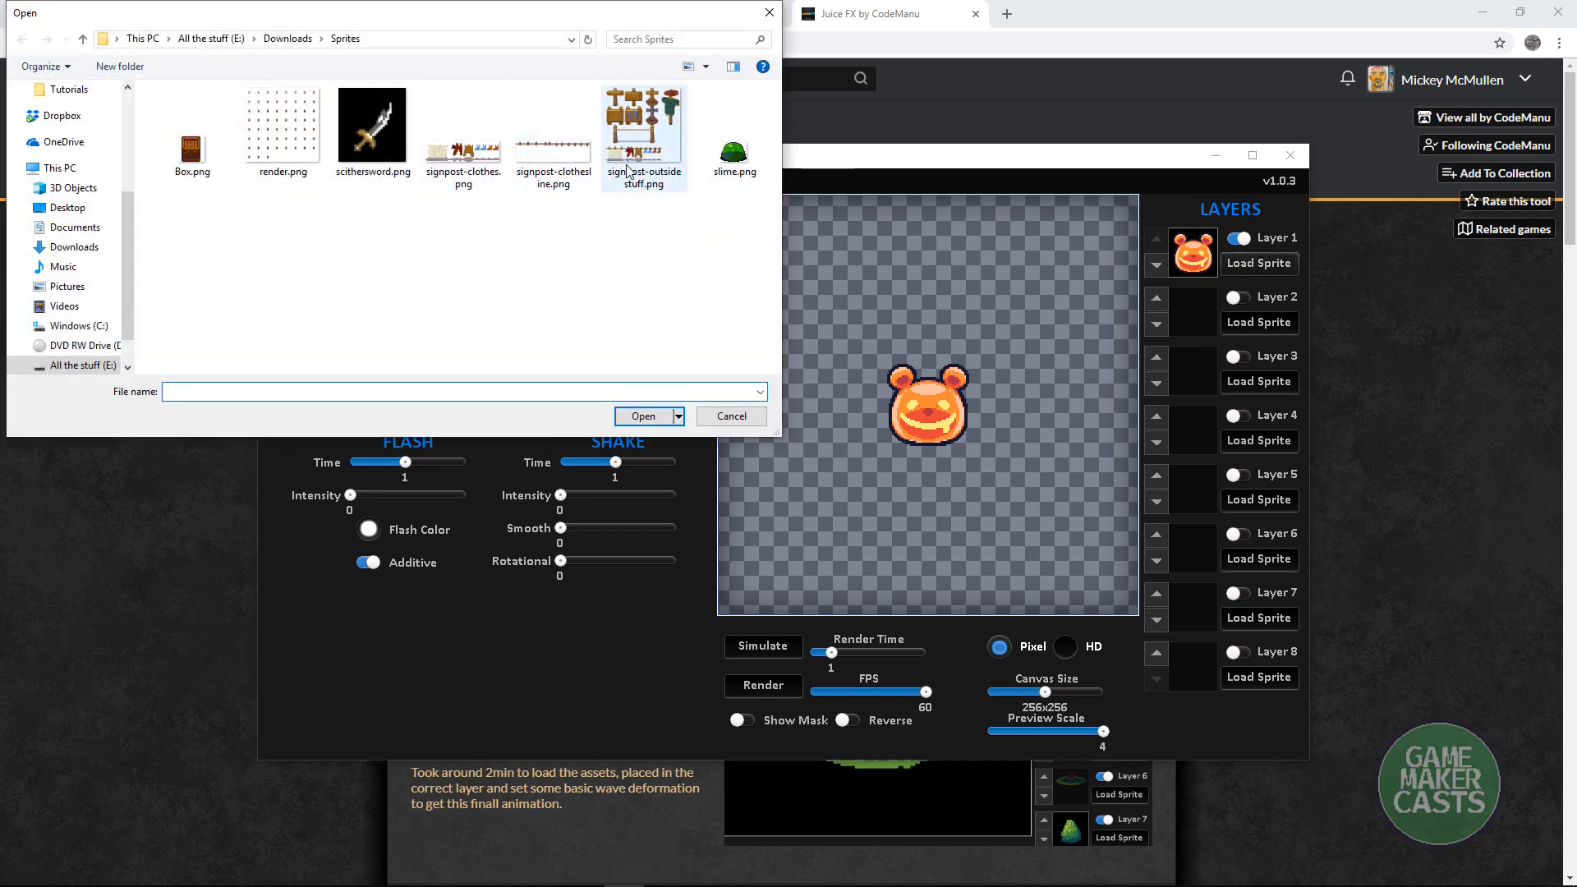
click(661, 182)
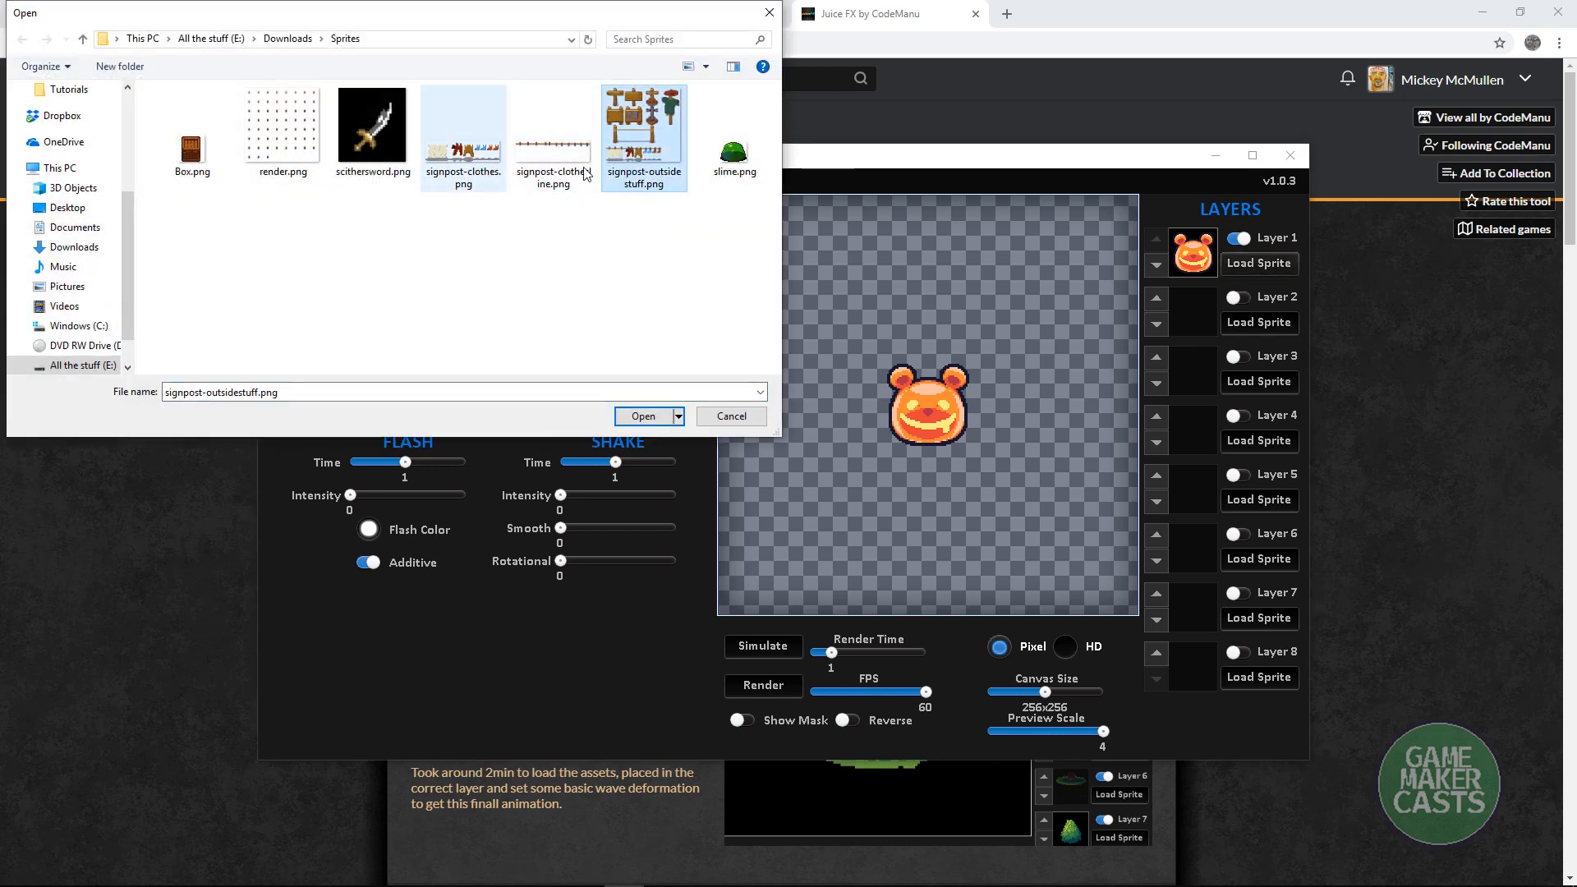
click(557, 173)
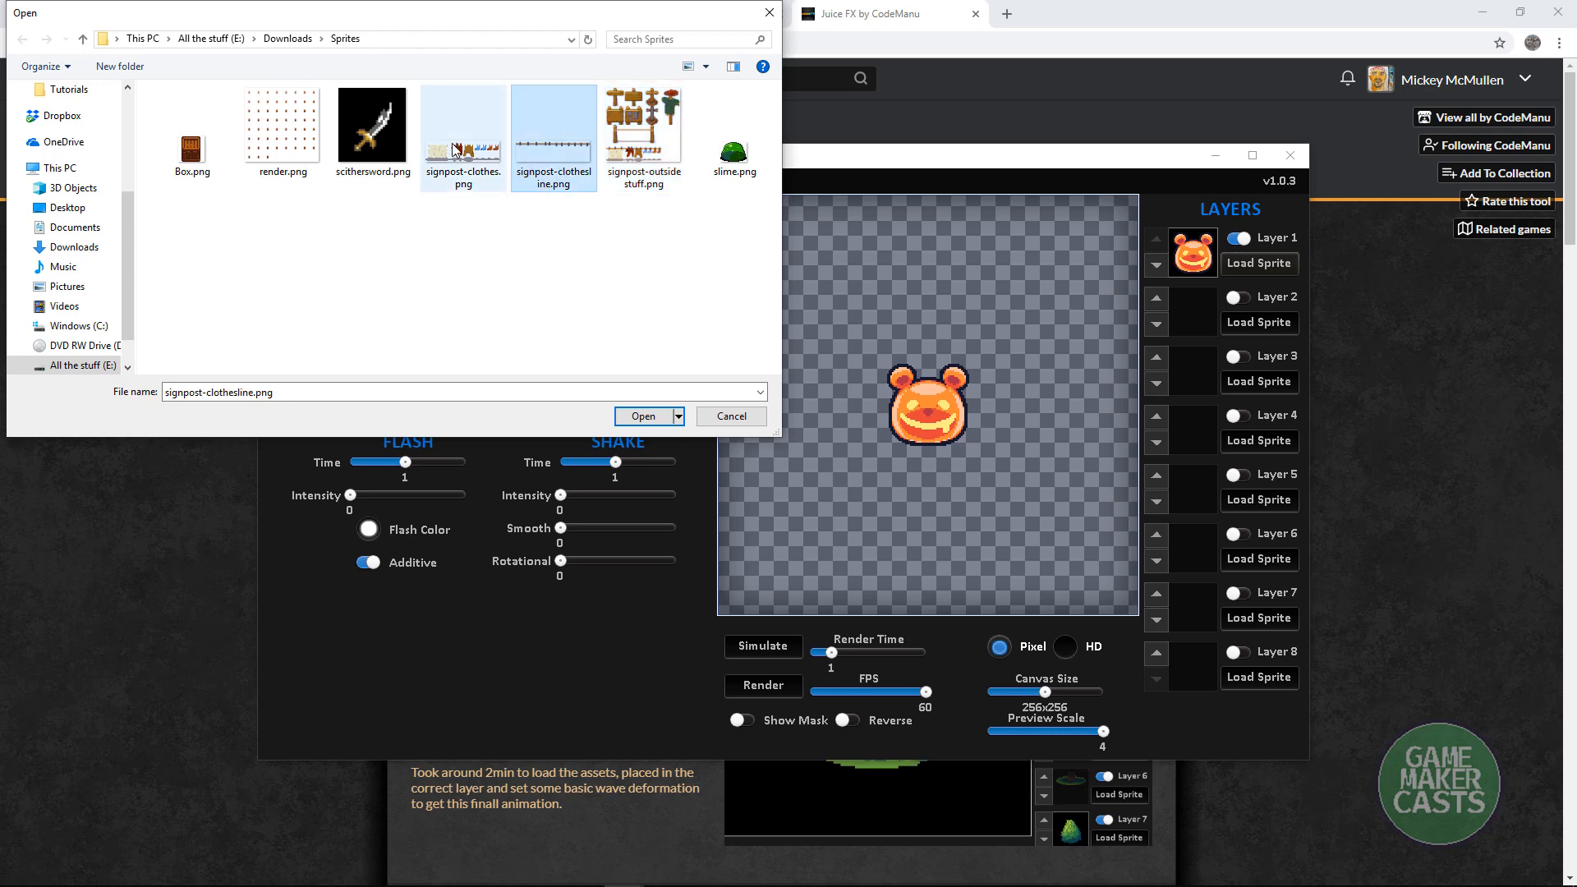
click(426, 162)
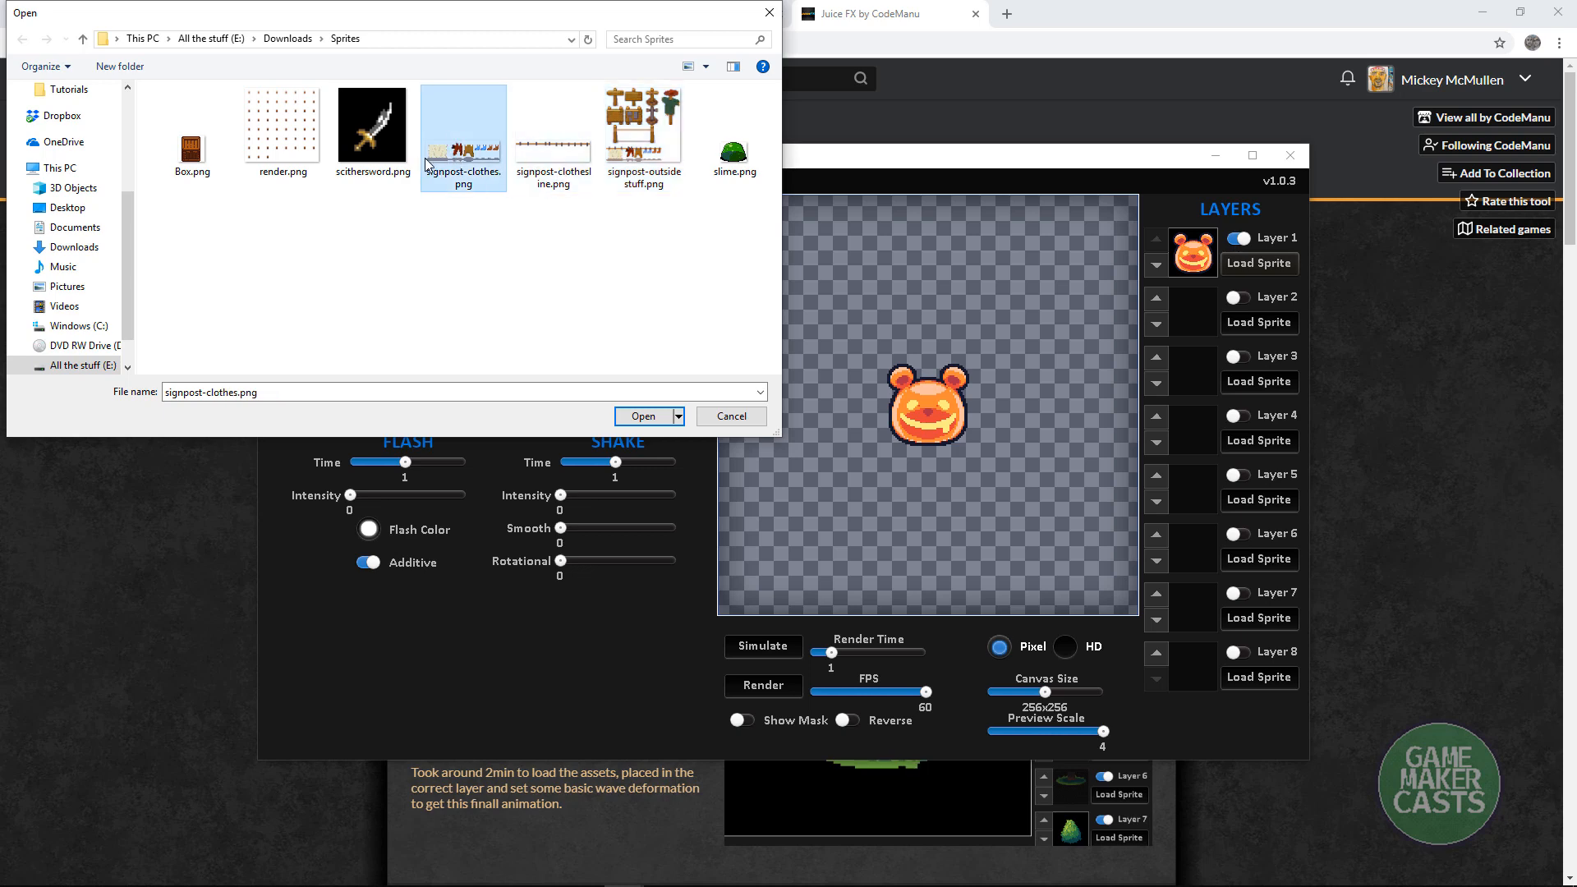
click(559, 174)
click(637, 415)
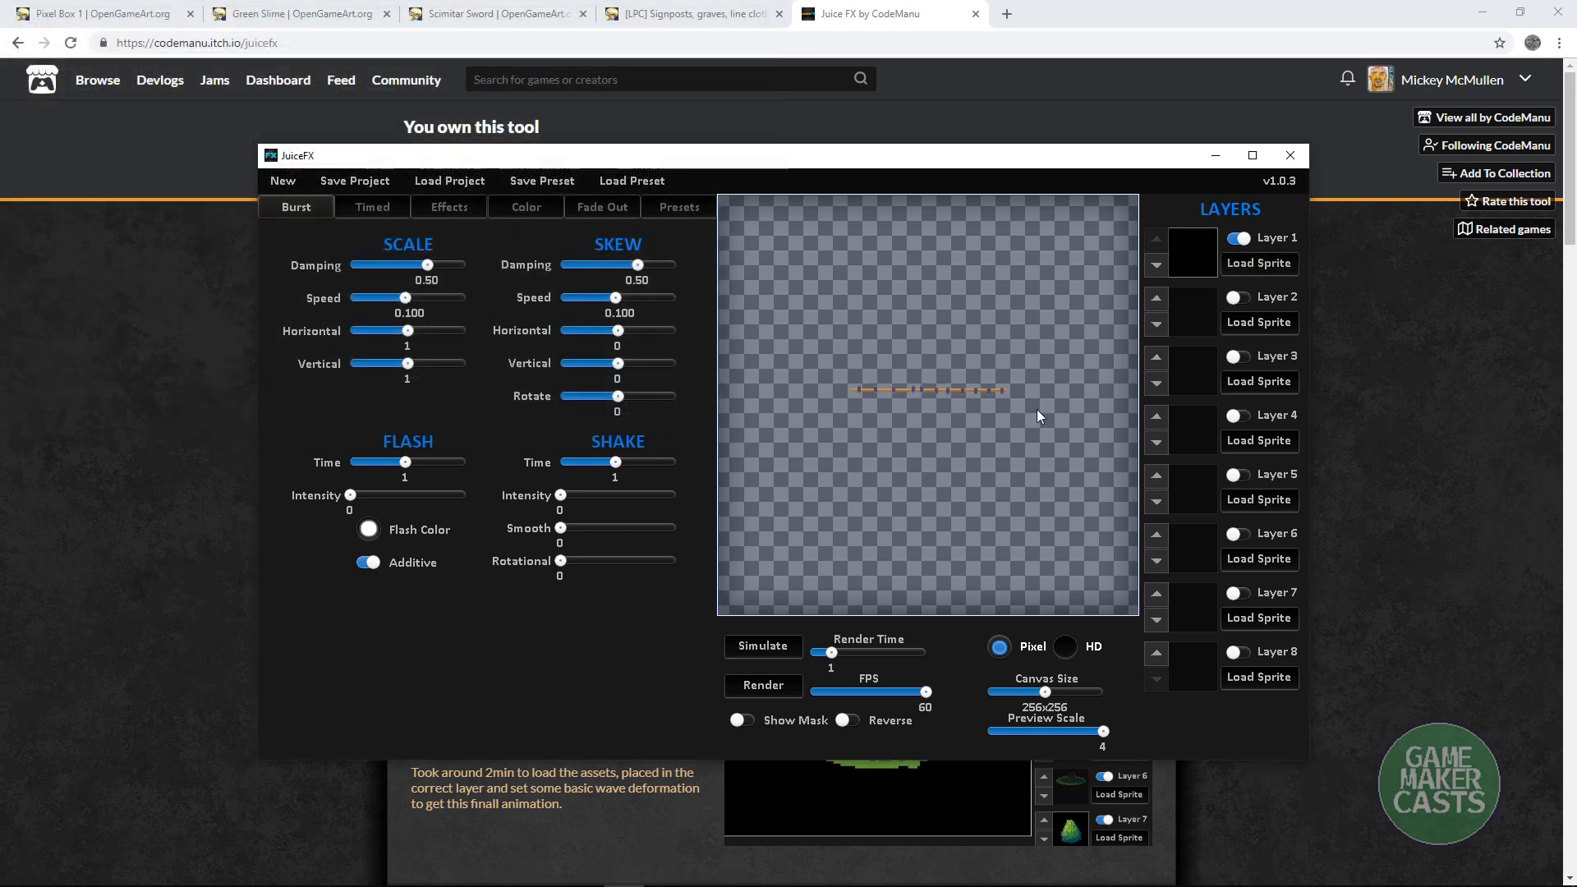
drag(1044, 692, 1010, 697)
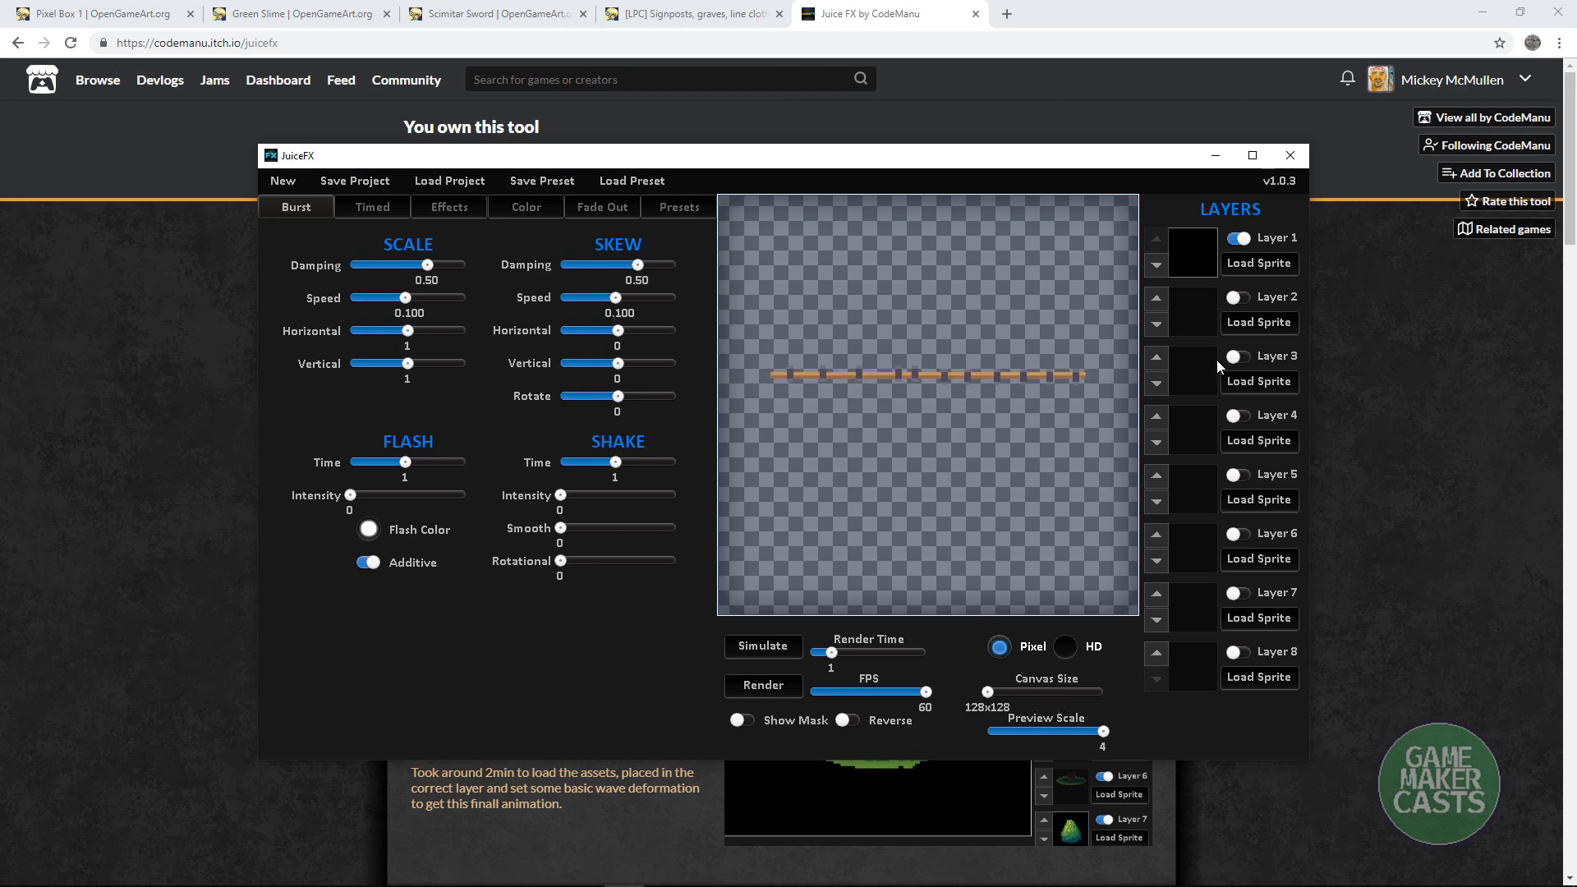
Step: Load signpost-clothes.png into Layer 2, enable that layer, and move the clothes above the clothesline in the layer order
click(1252, 323)
click(485, 148)
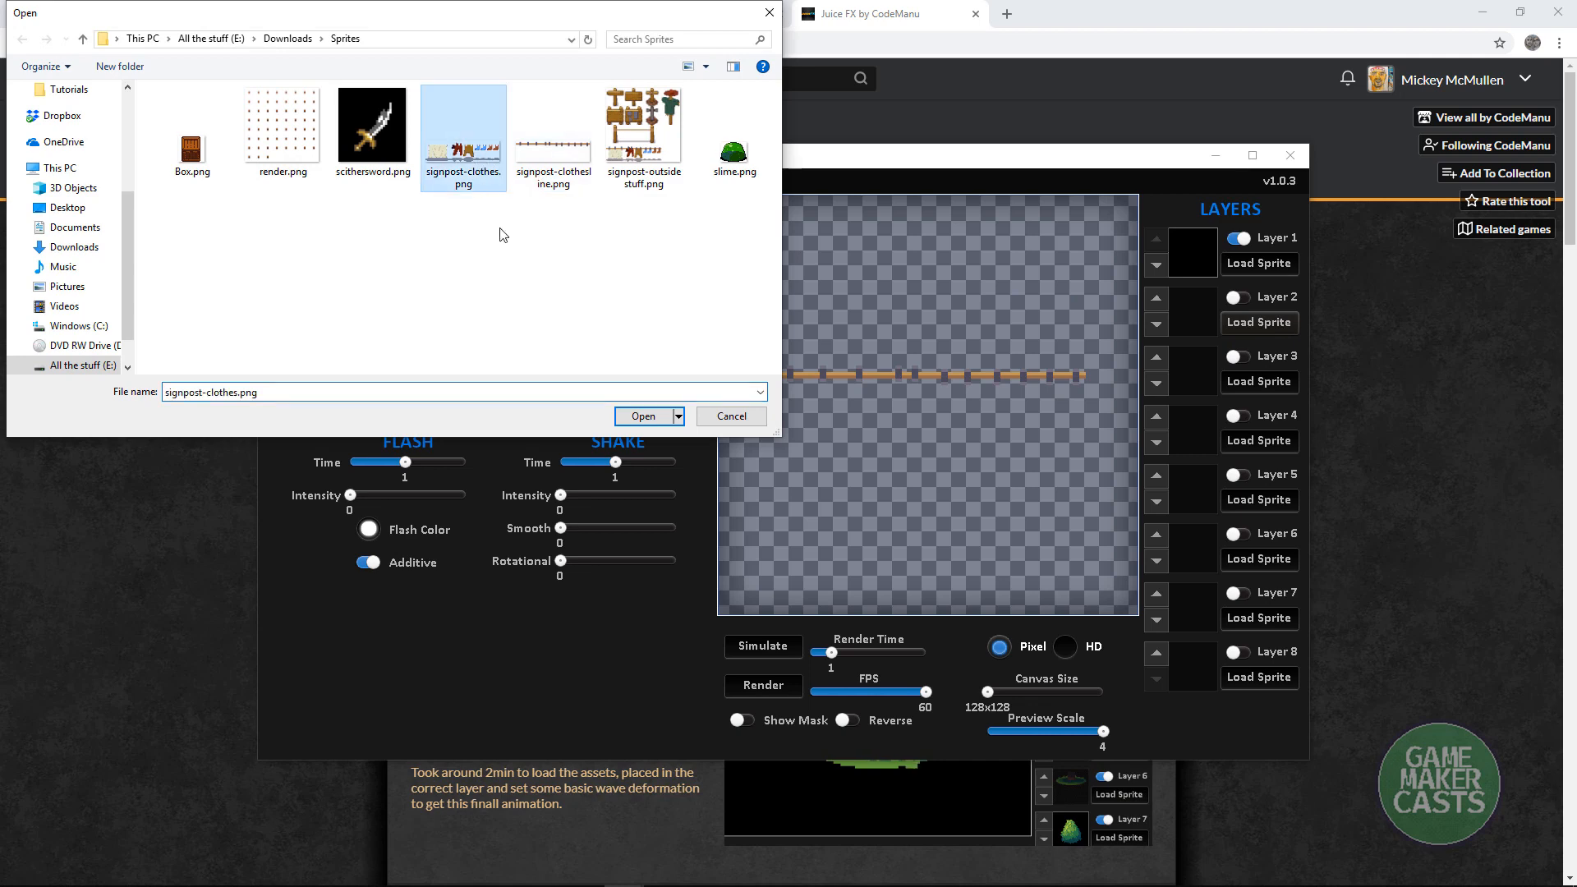
click(653, 421)
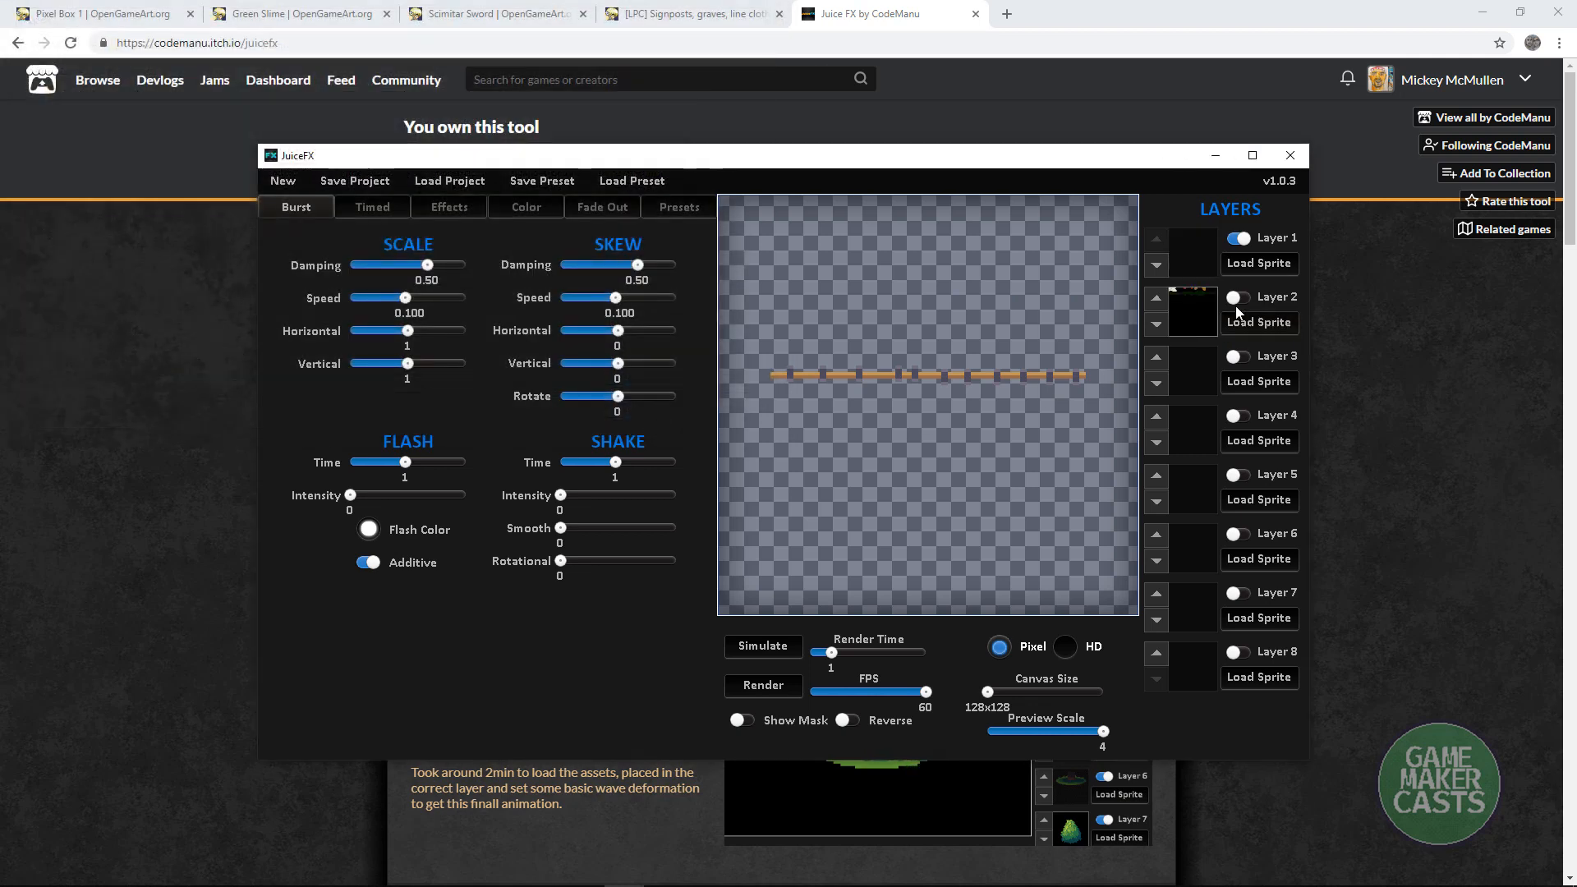
click(1238, 299)
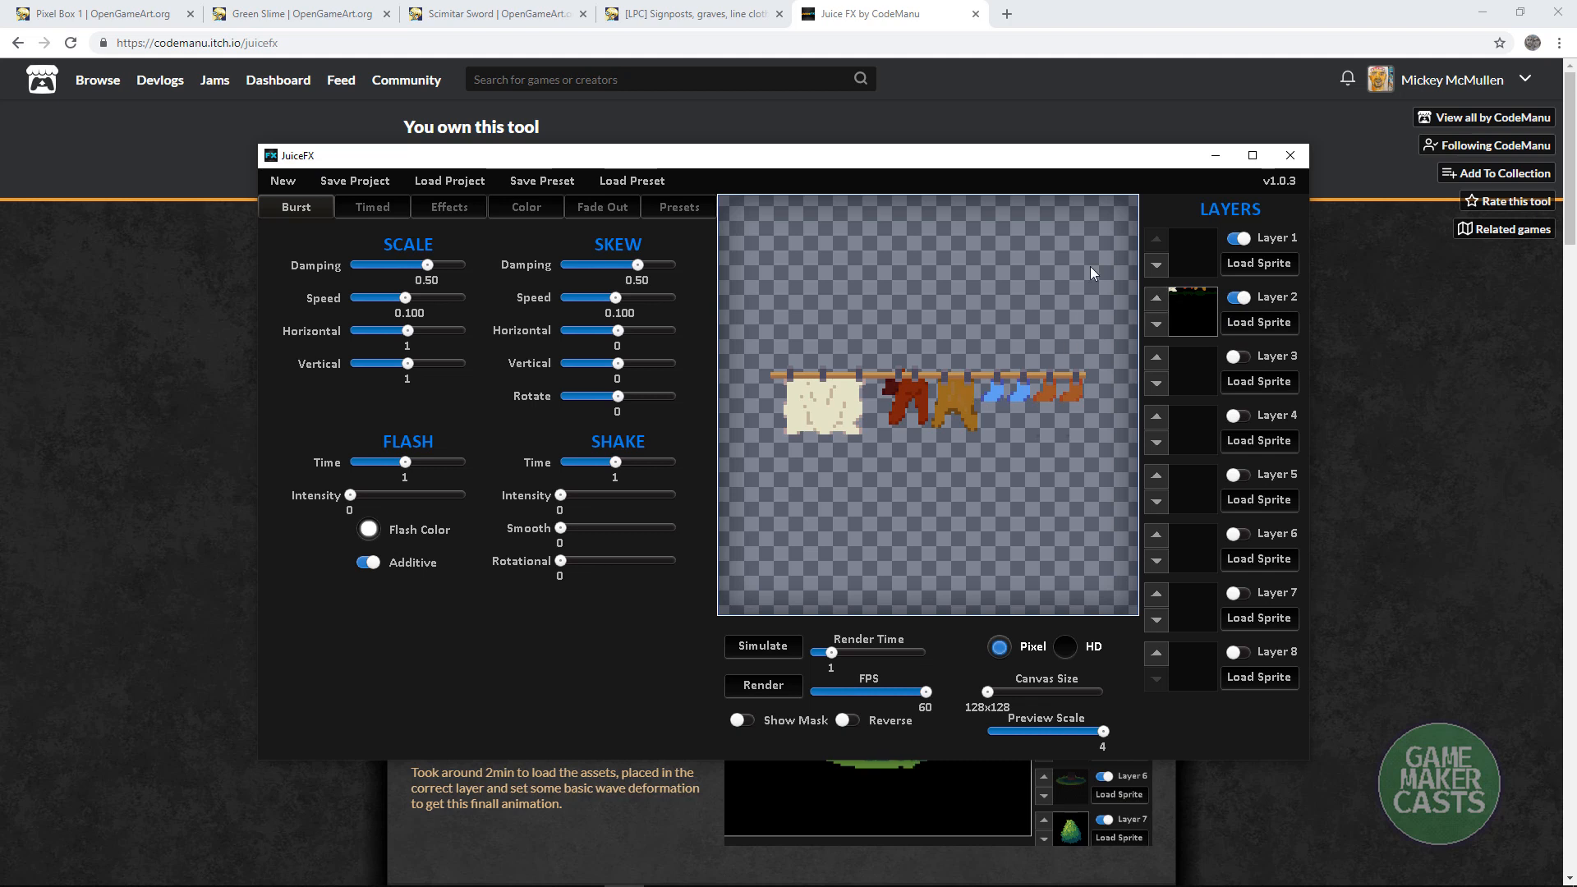
click(1150, 301)
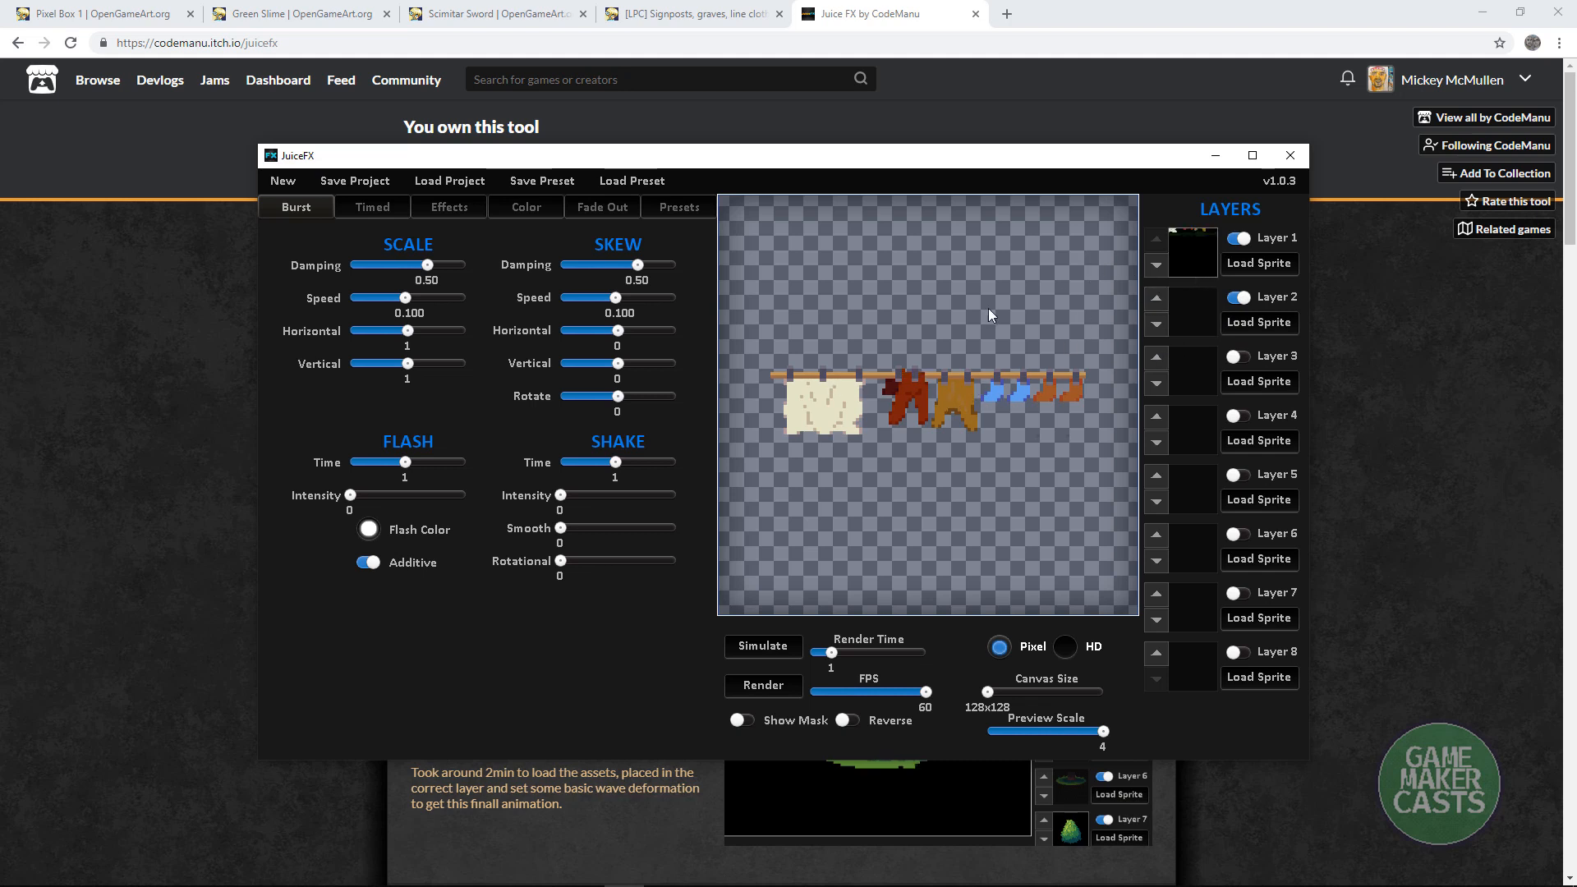
Step: Apply the timed Wind preset to the clothes with the pivot at the clothesline, and set the wobble time to 1.70
click(692, 212)
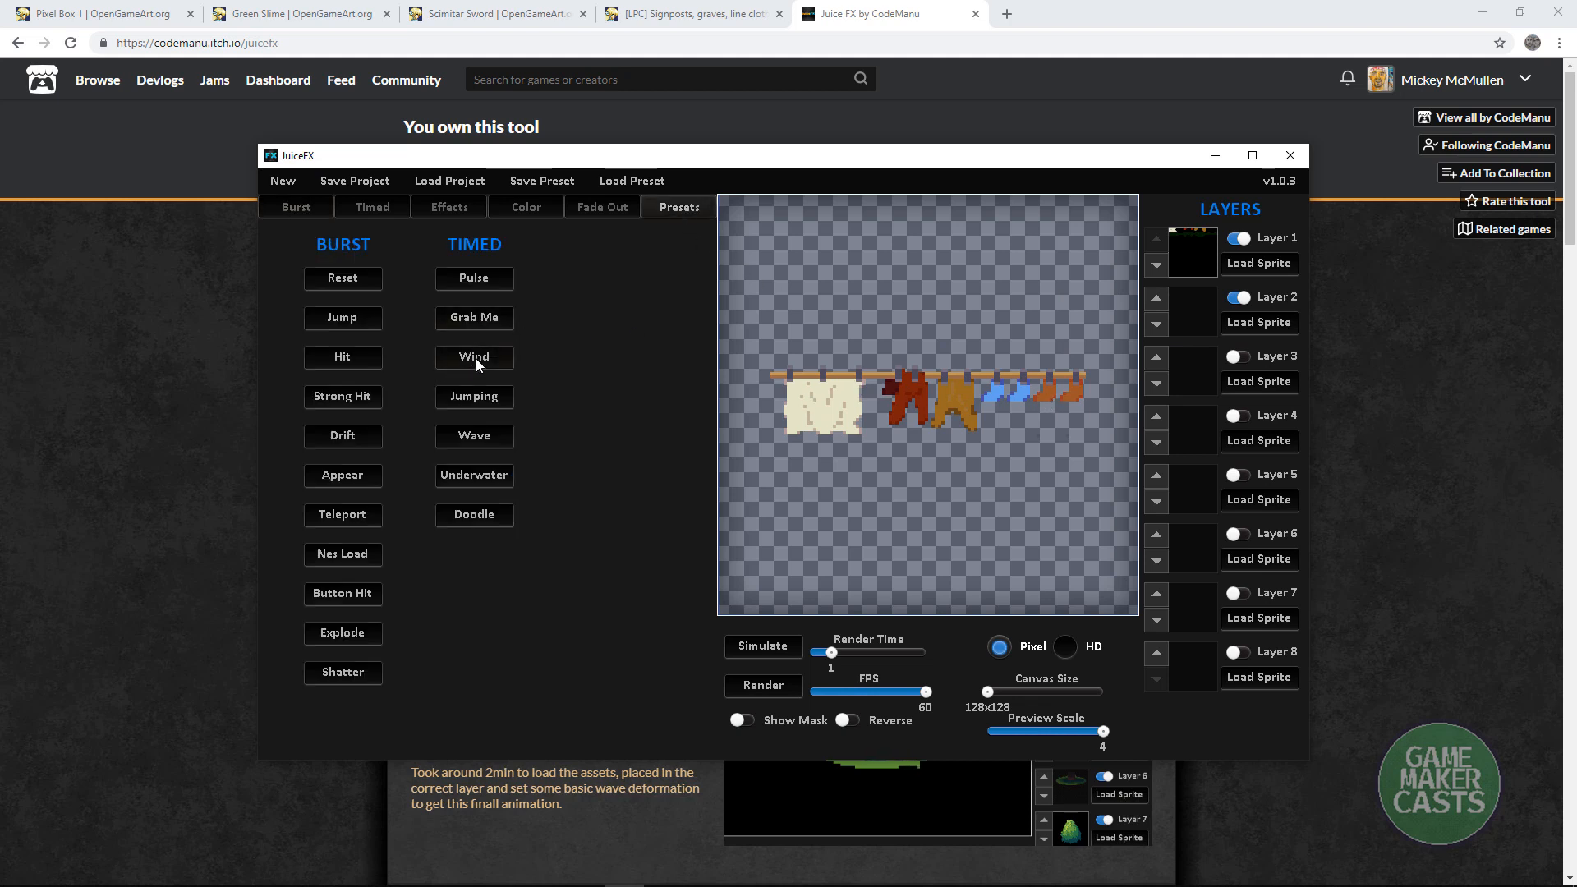
click(921, 392)
drag(920, 396, 930, 363)
click(370, 210)
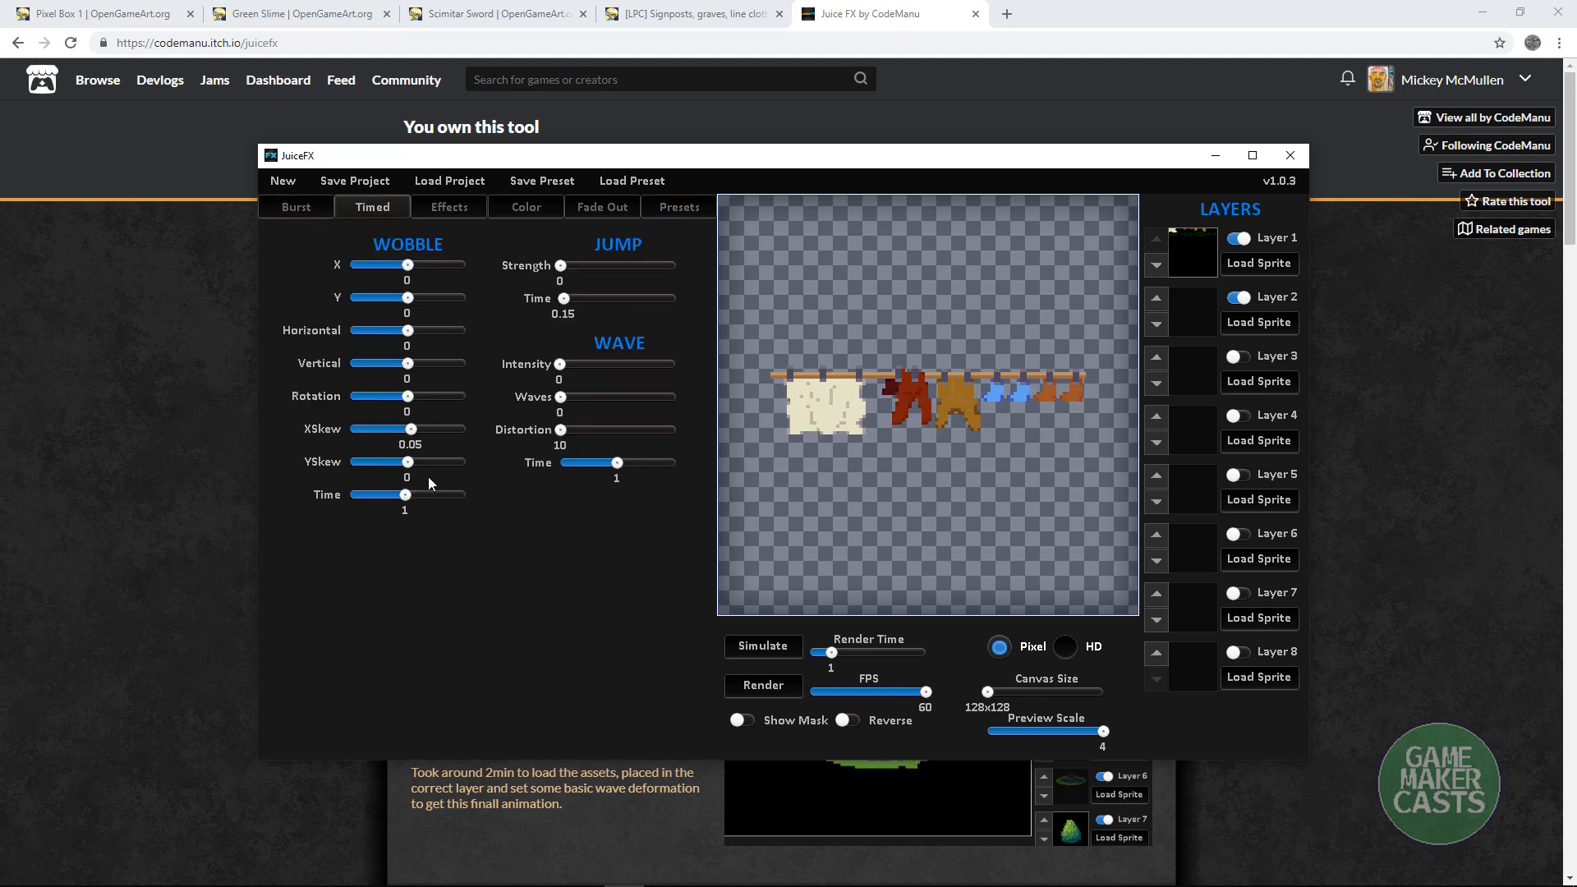
drag(405, 495, 447, 495)
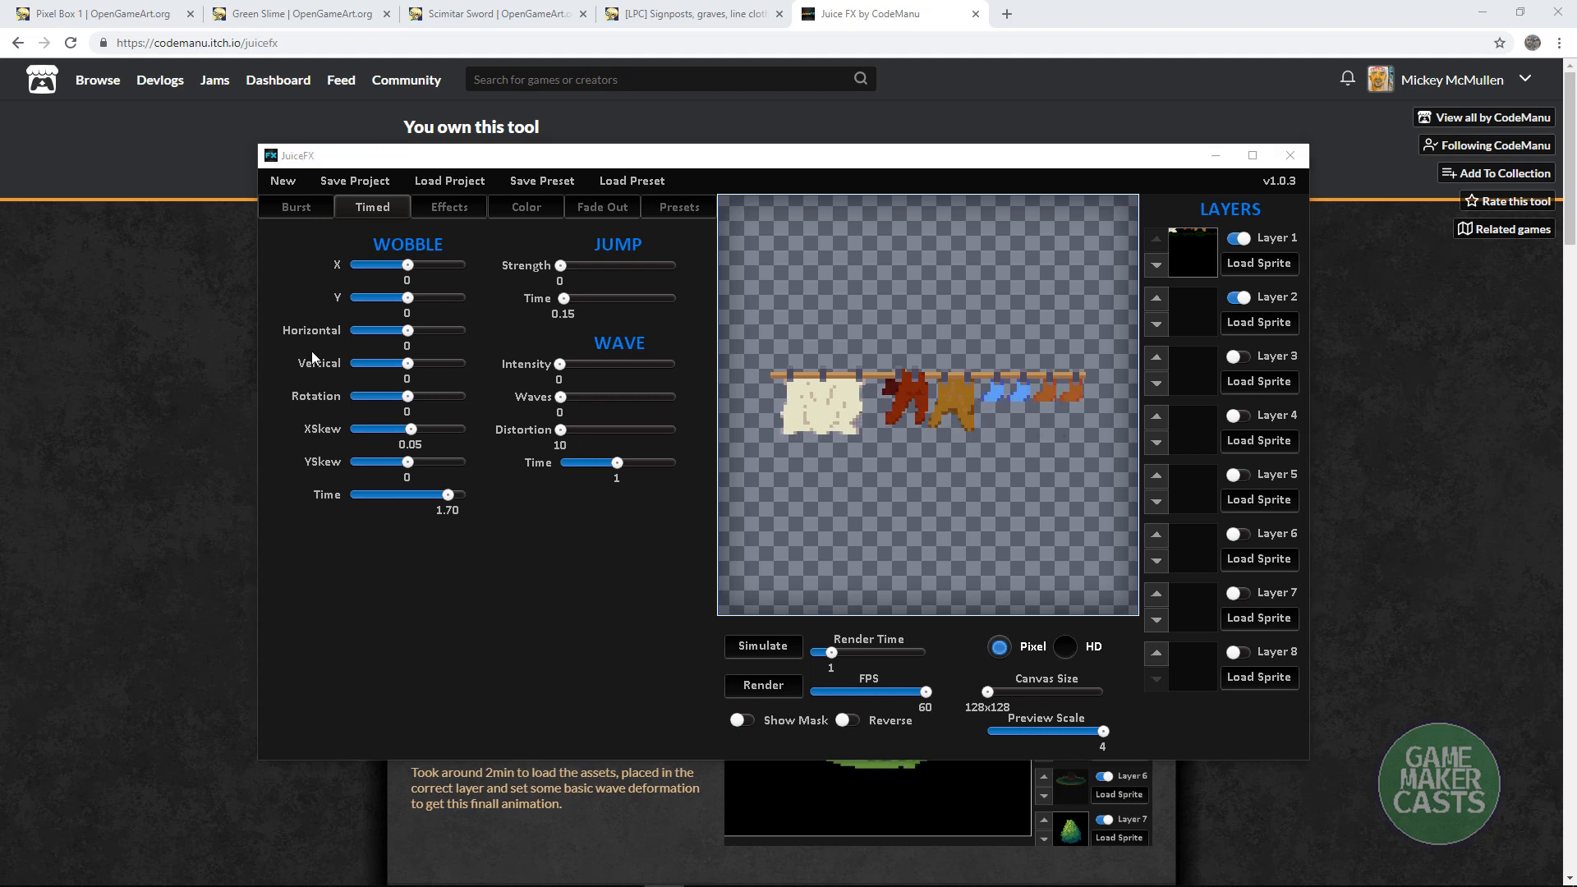
Step: Switch to the browser and review the Juice FX itch.io page's purchase details, feature description, developer Twitter links and web address
drag(713, 156, 711, 192)
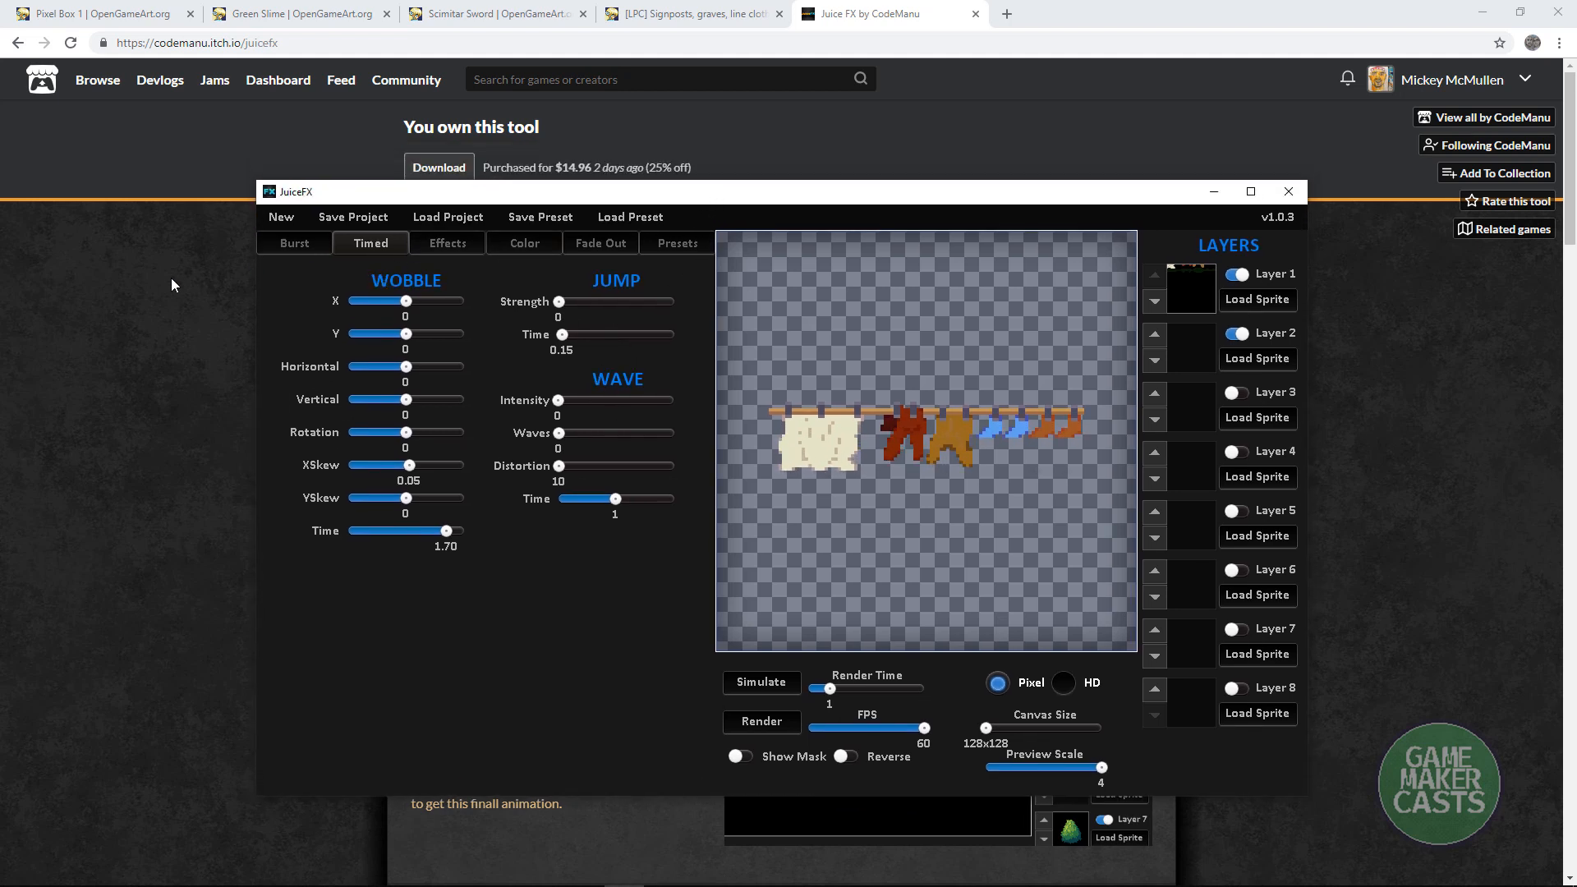
click(156, 309)
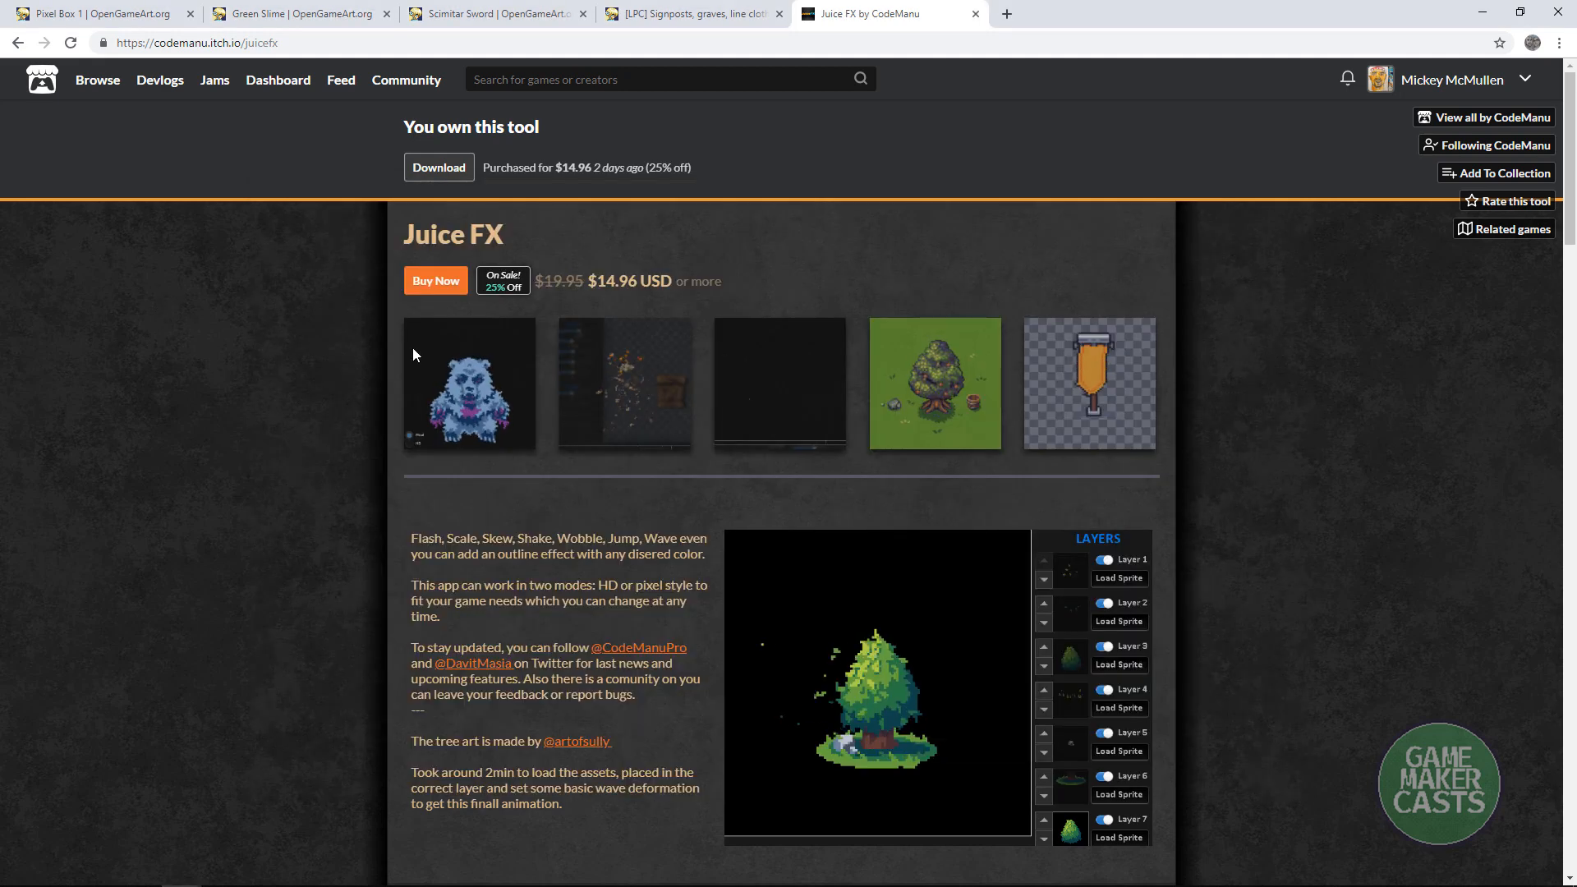
drag(594, 167, 645, 168)
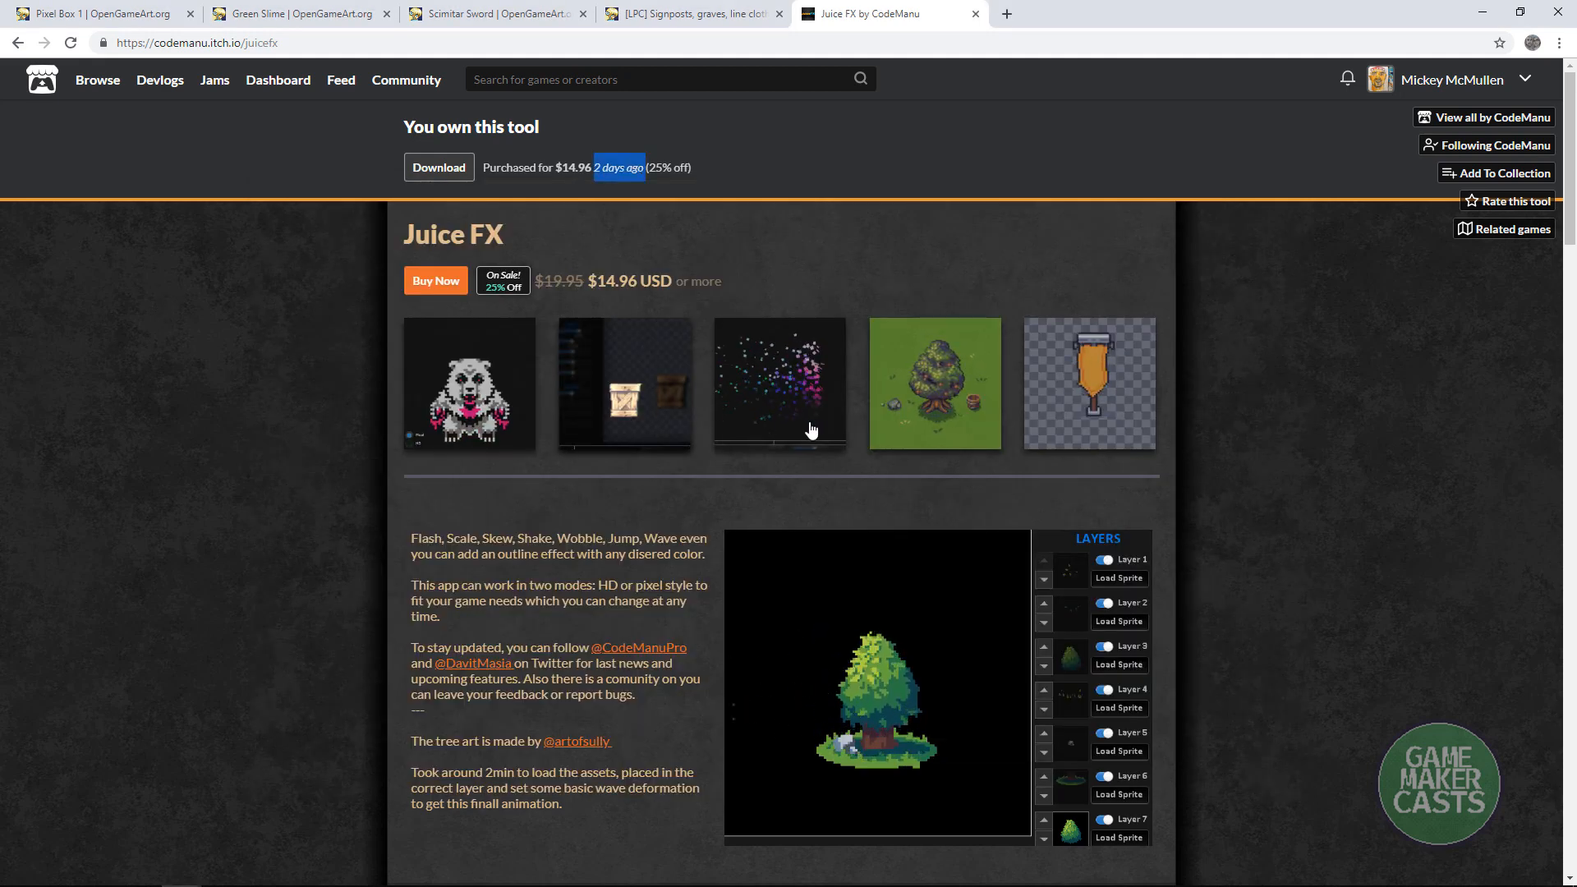
drag(707, 554, 552, 554)
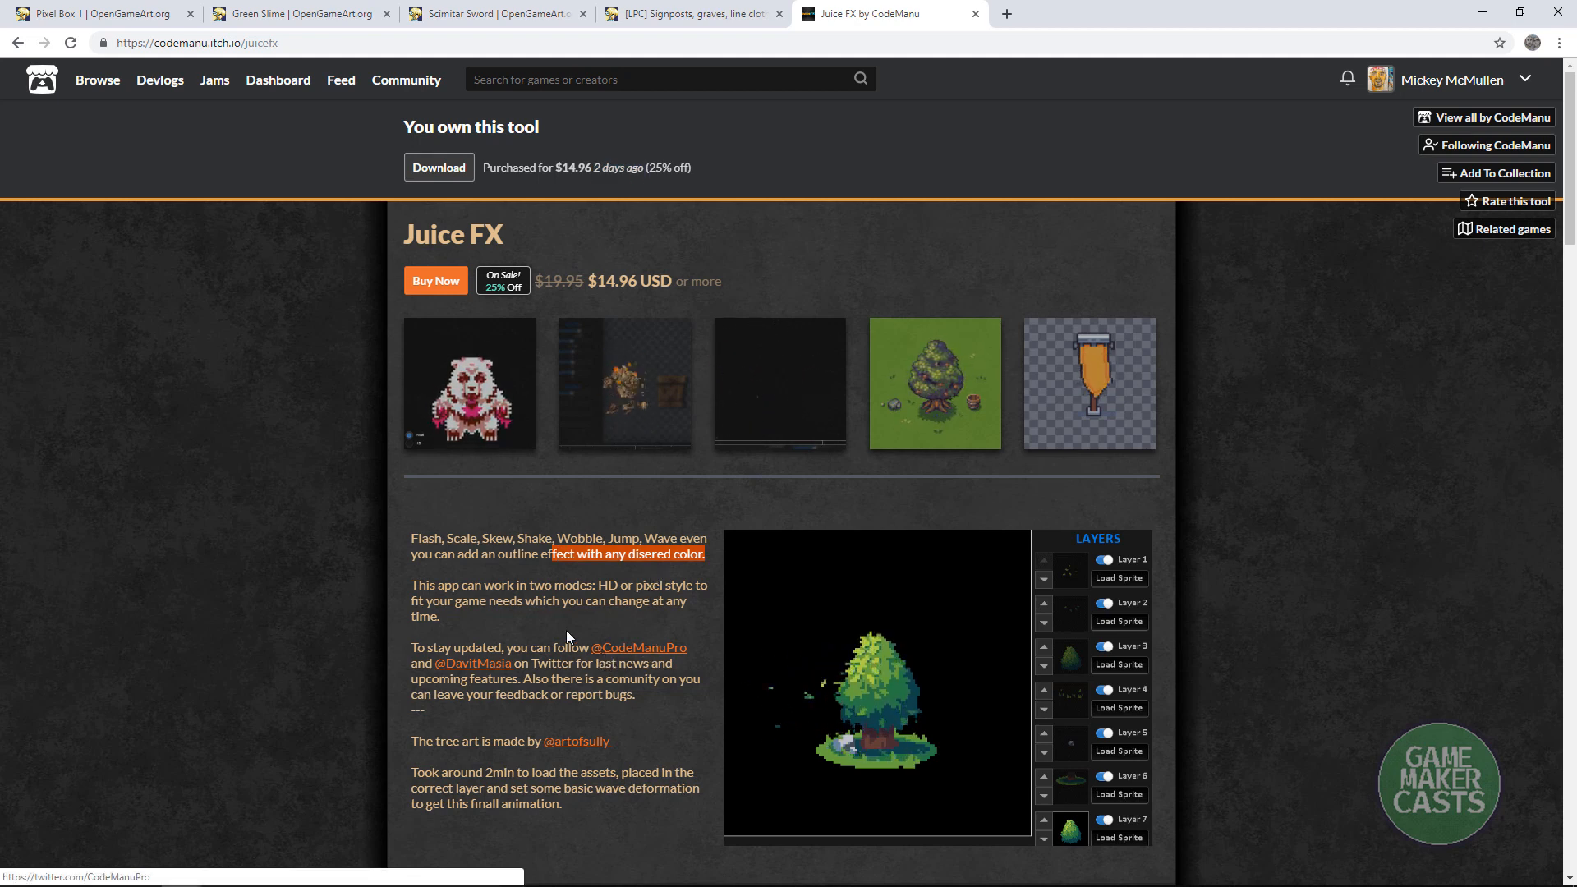
drag(556, 654, 696, 665)
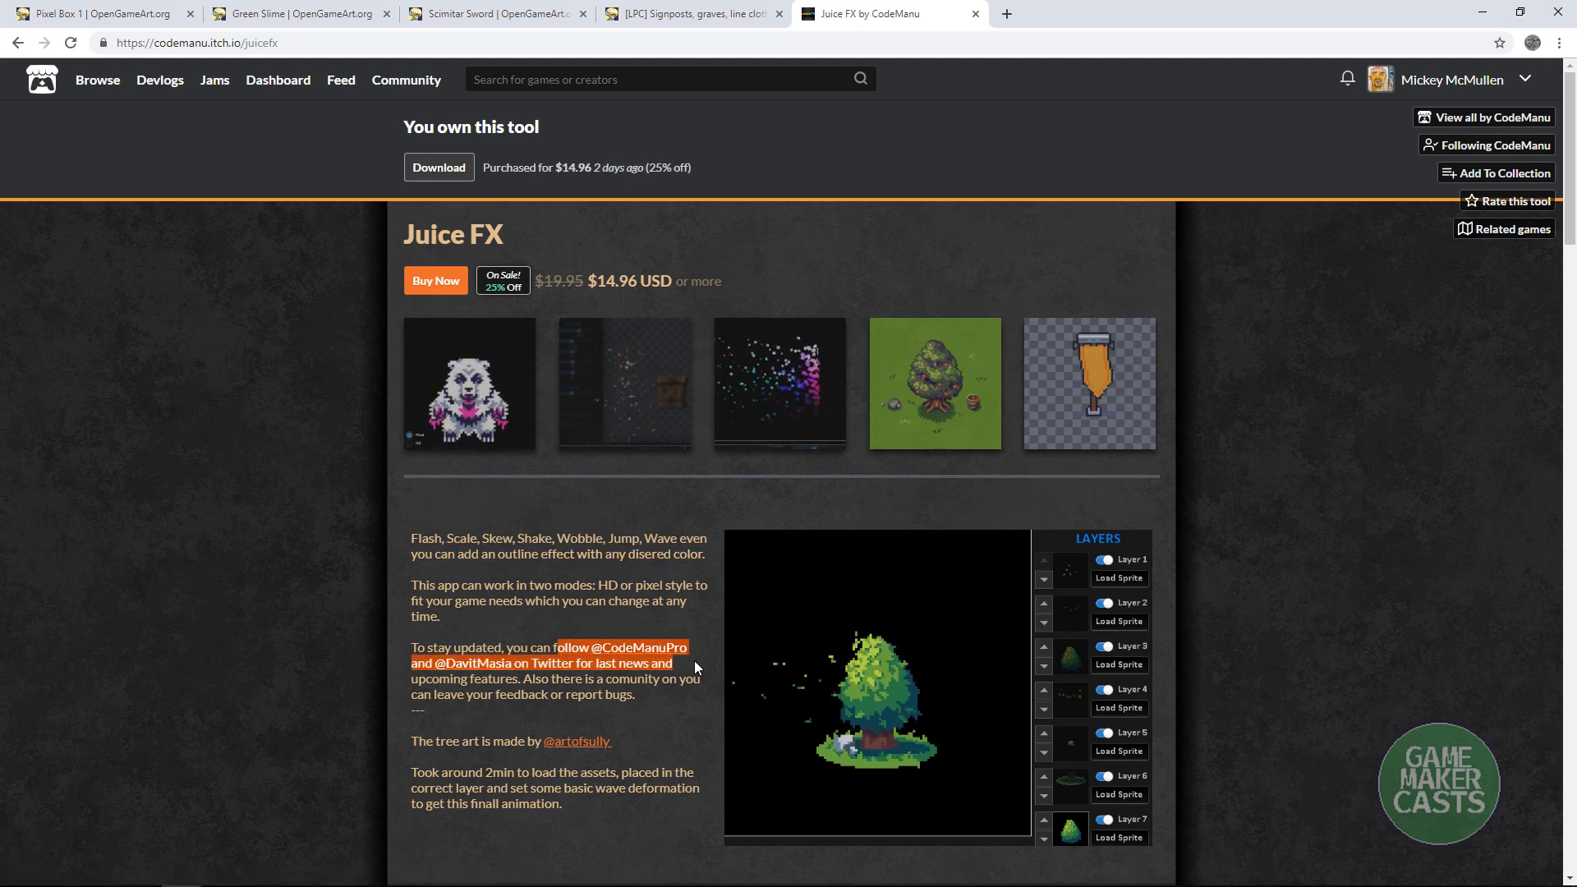
click(698, 664)
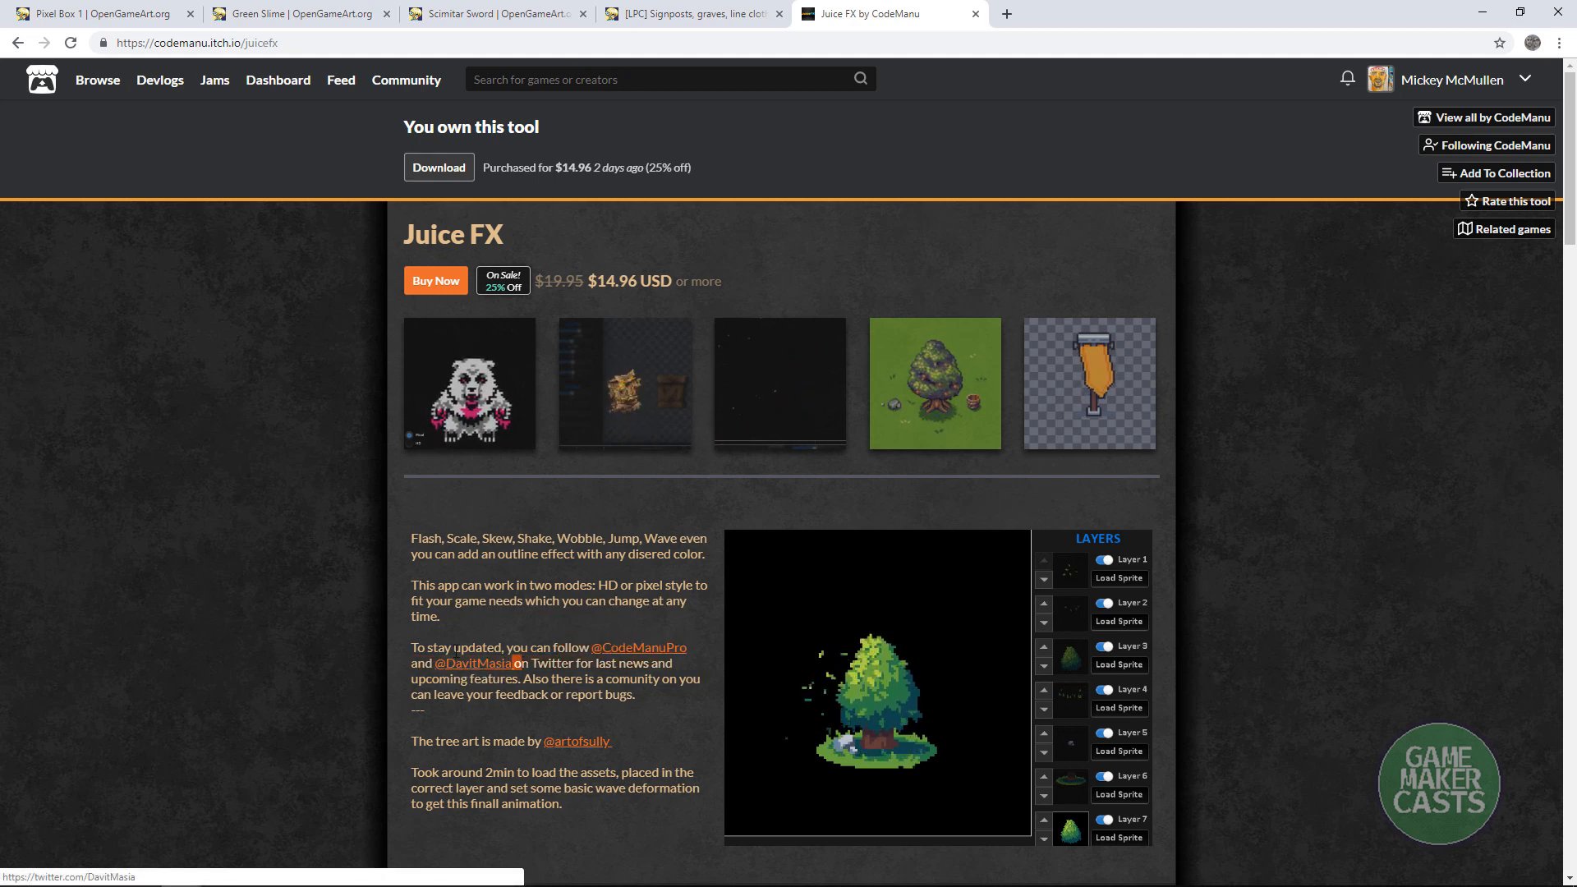
drag(521, 664, 431, 645)
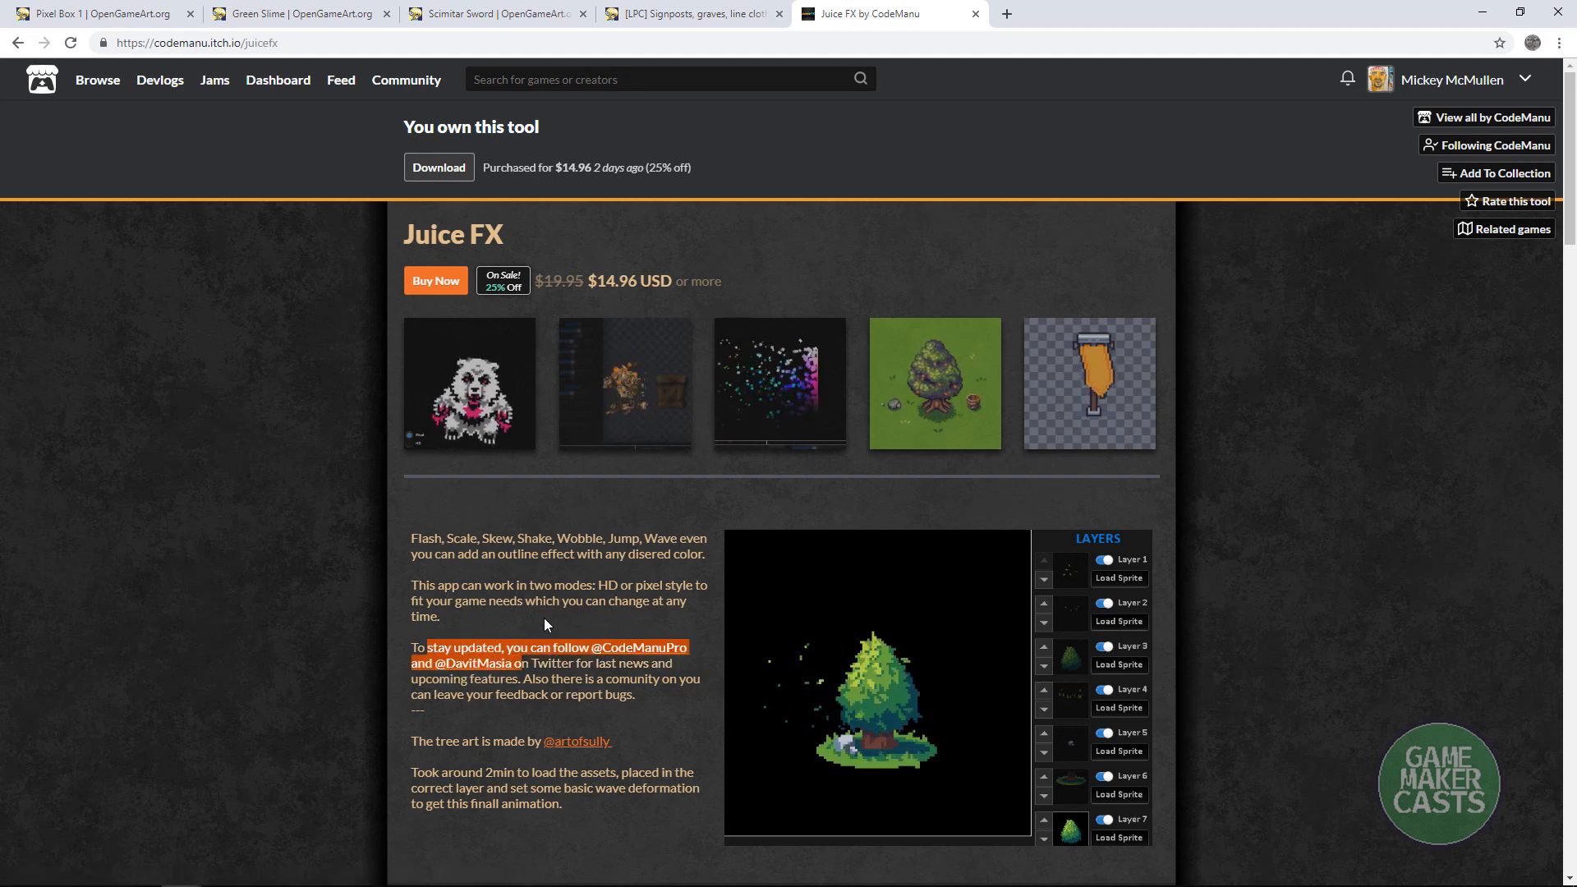
click(506, 489)
drag(157, 43, 271, 49)
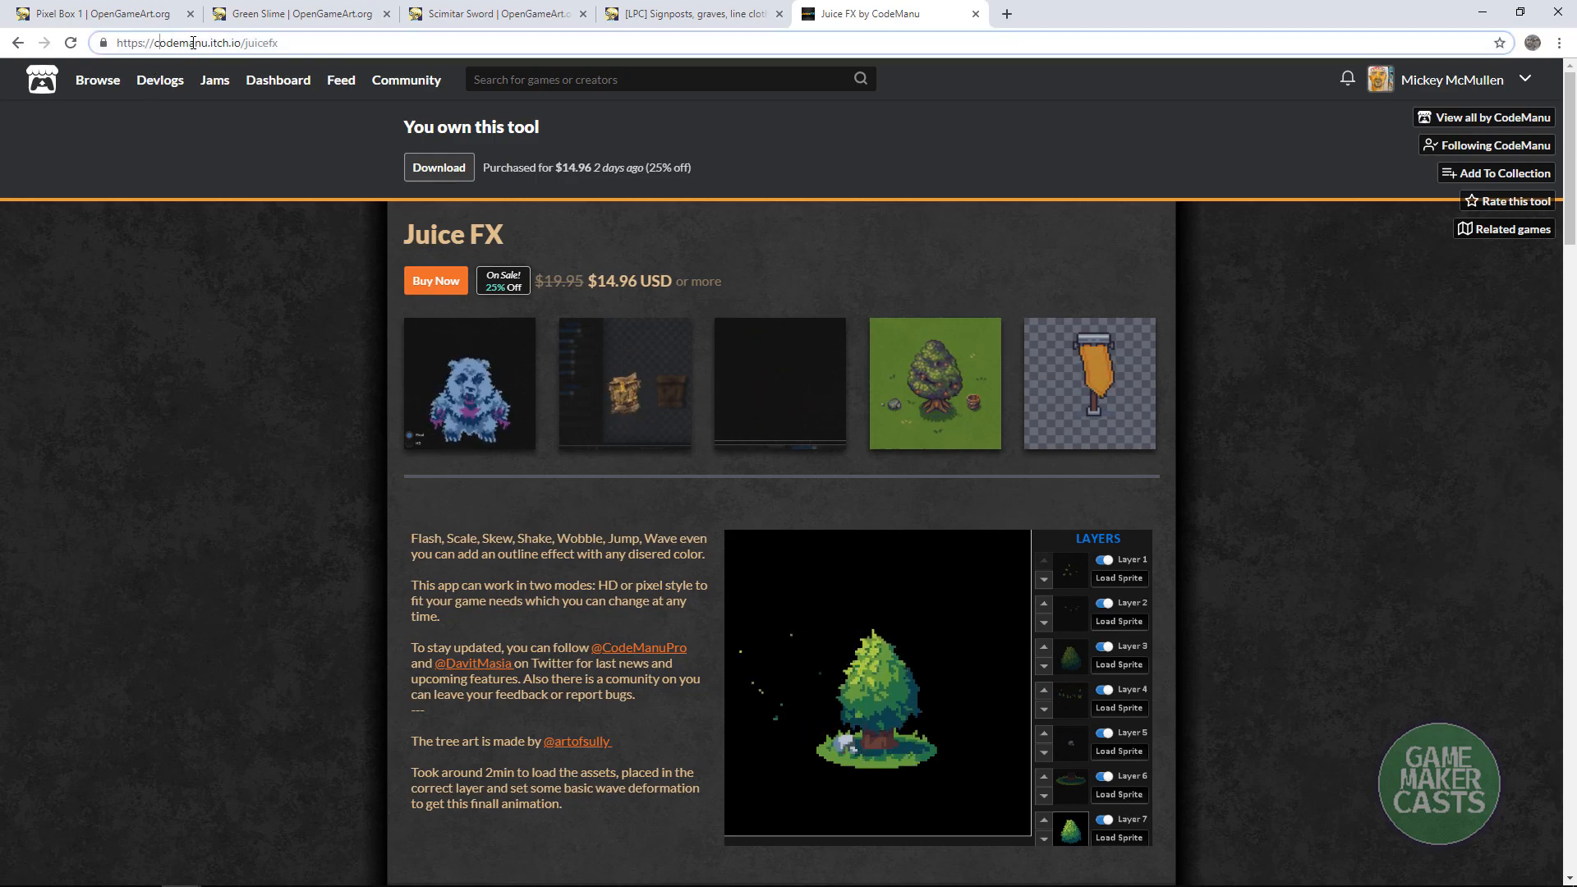
click(519, 517)
Step: Look through the rest of the Juice FX page, including the games using it, the purchase section and the demo downloads
scroll(667, 621, down, 15)
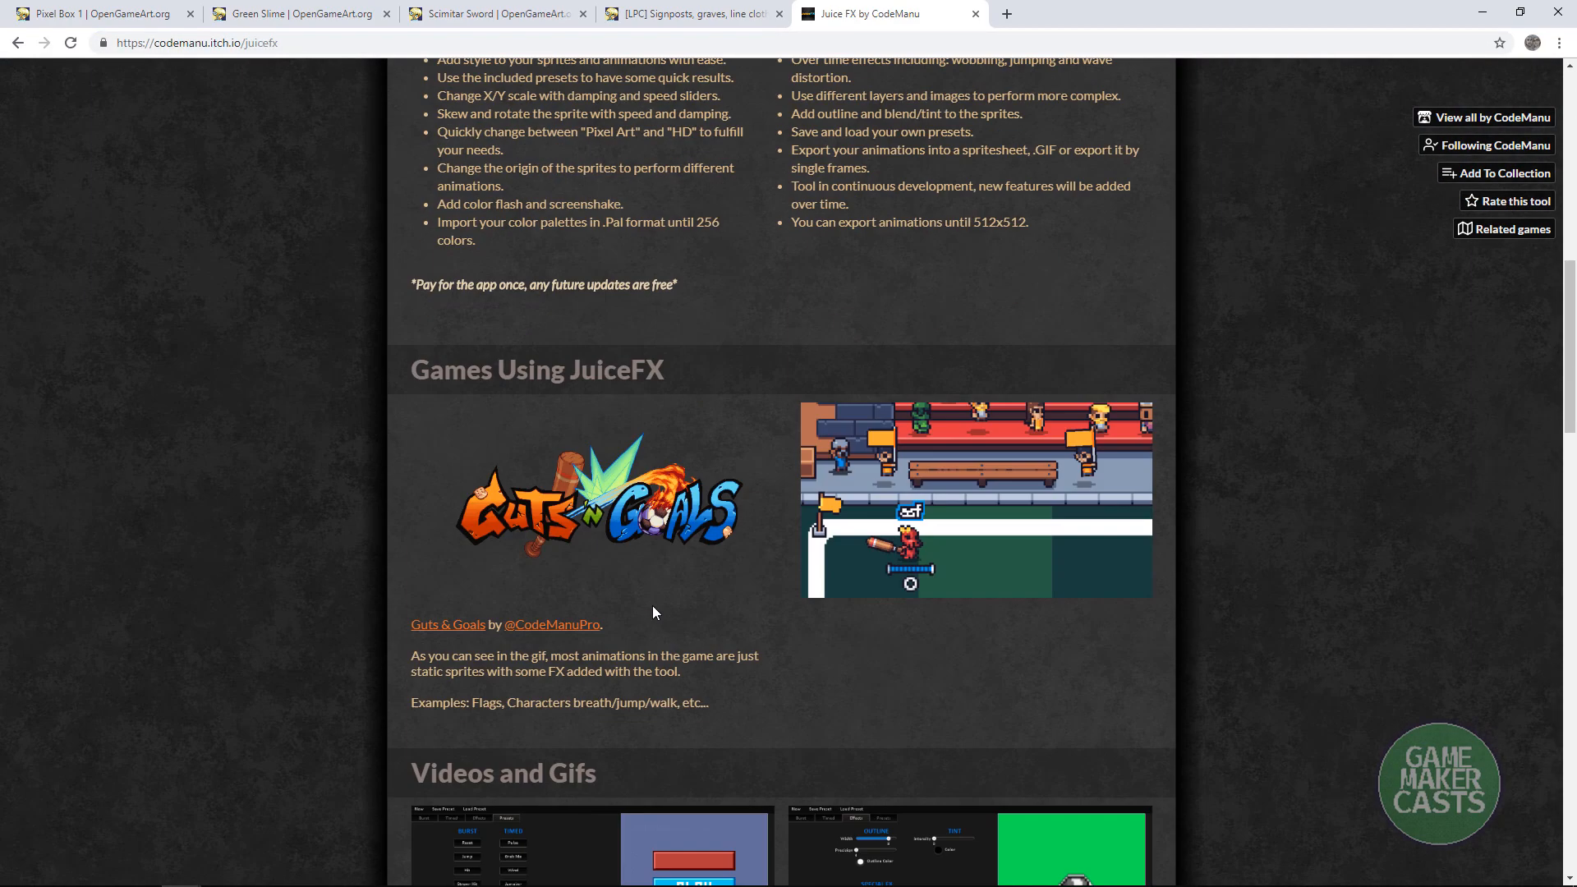
scroll(639, 602, down, 13)
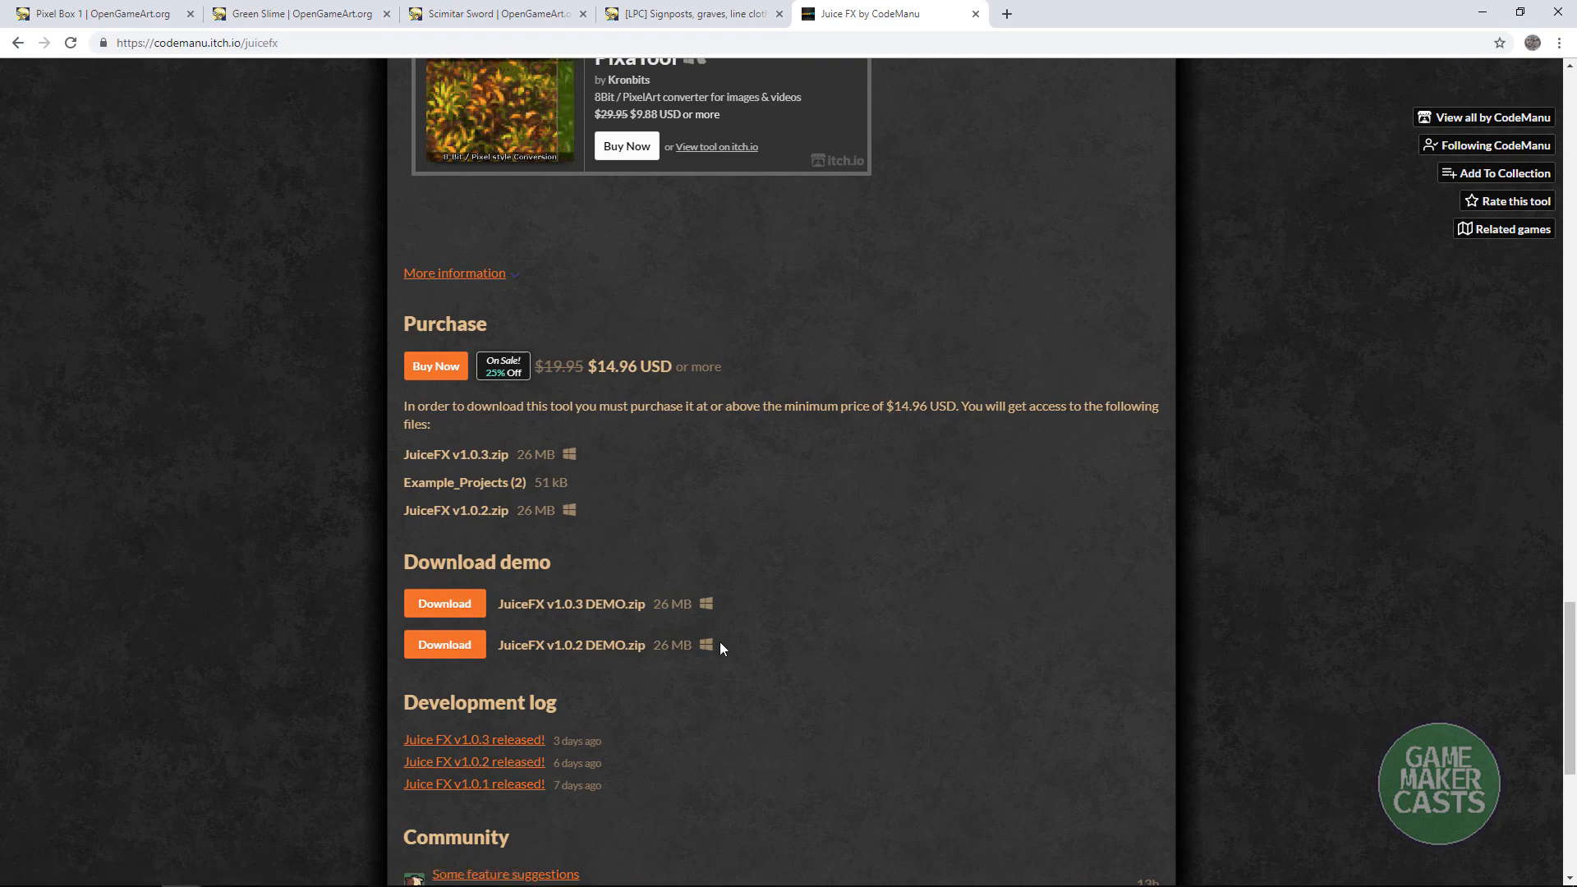
drag(718, 644, 512, 603)
click(816, 600)
scroll(815, 599, up, 10)
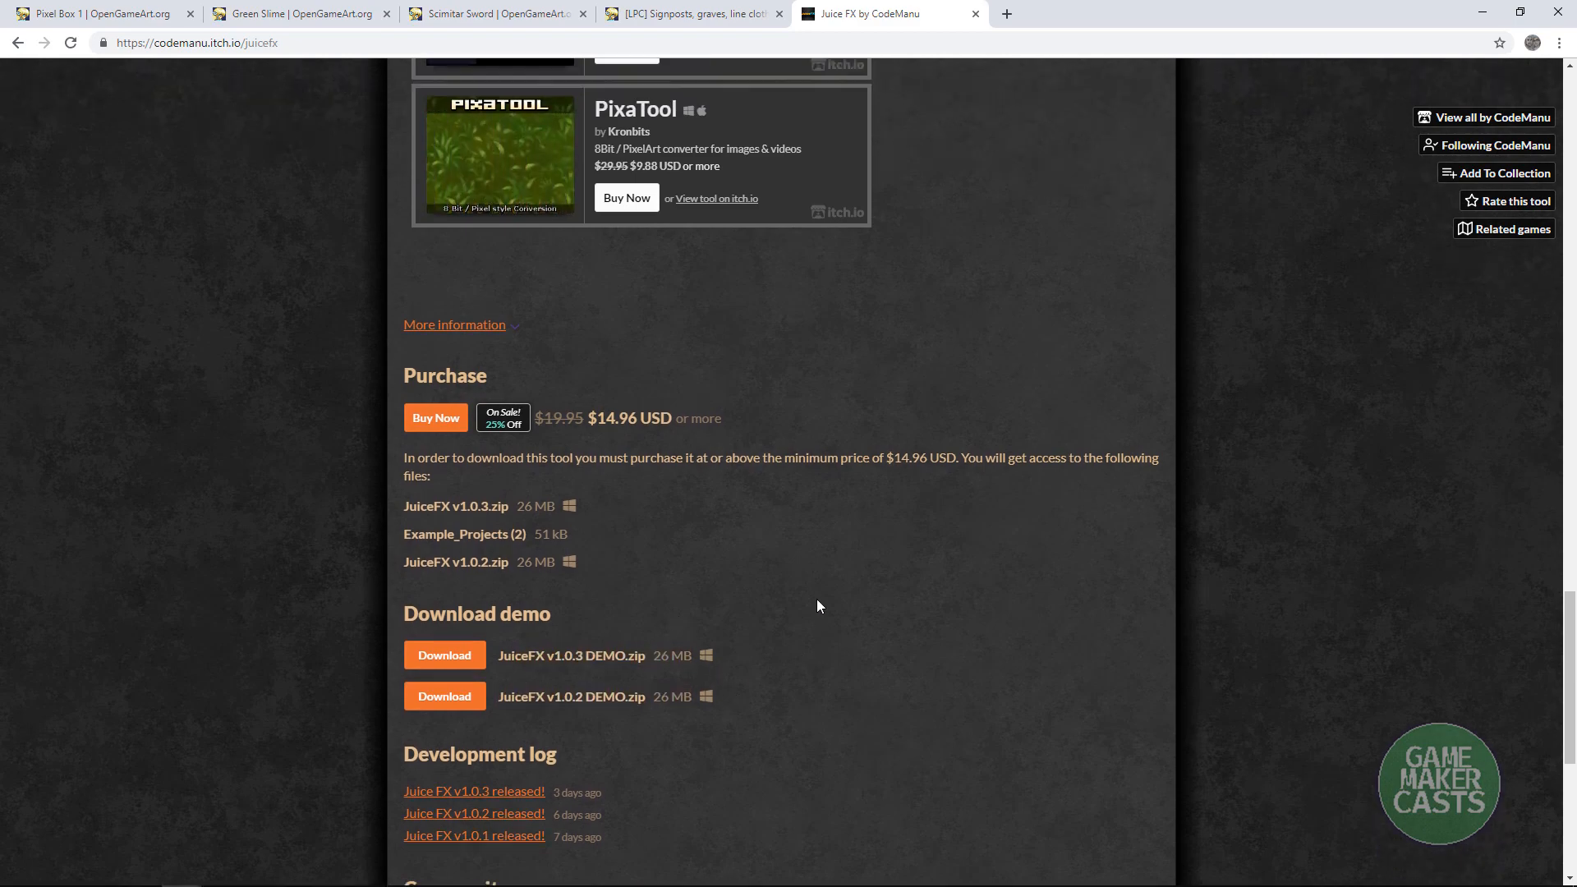
scroll(811, 598, up, 15)
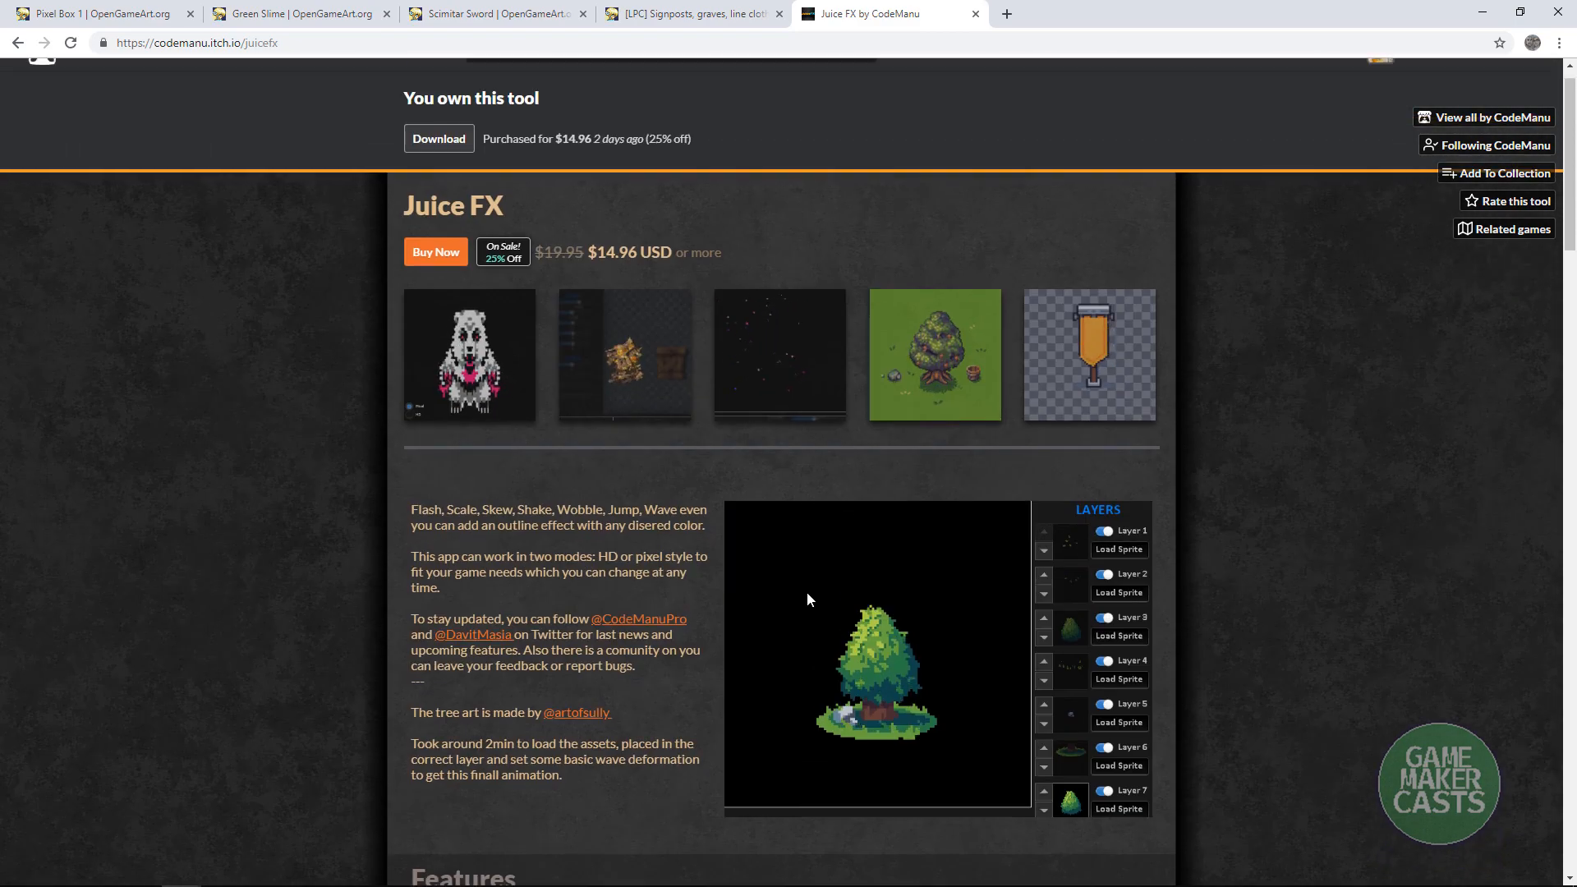